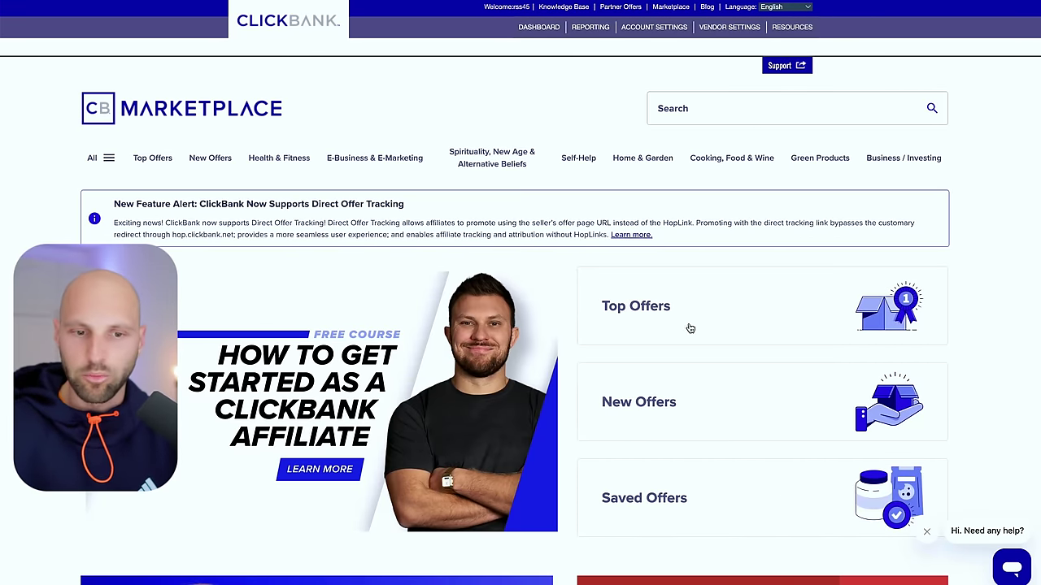
List all marketplace offers without a search term and examine the Top Offers results, including the highest-ranked offer's conversion value.
{"action": "left_click", "coordinate": [931, 108]}
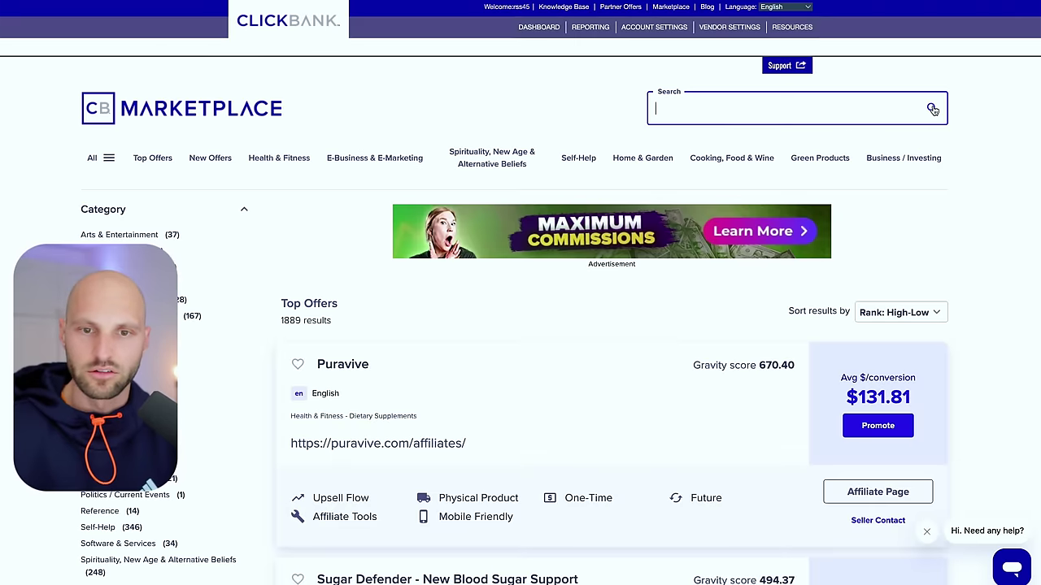
{"action": "scroll", "coordinate": [245, 269], "scroll_direction": "down", "scroll_amount": 1}
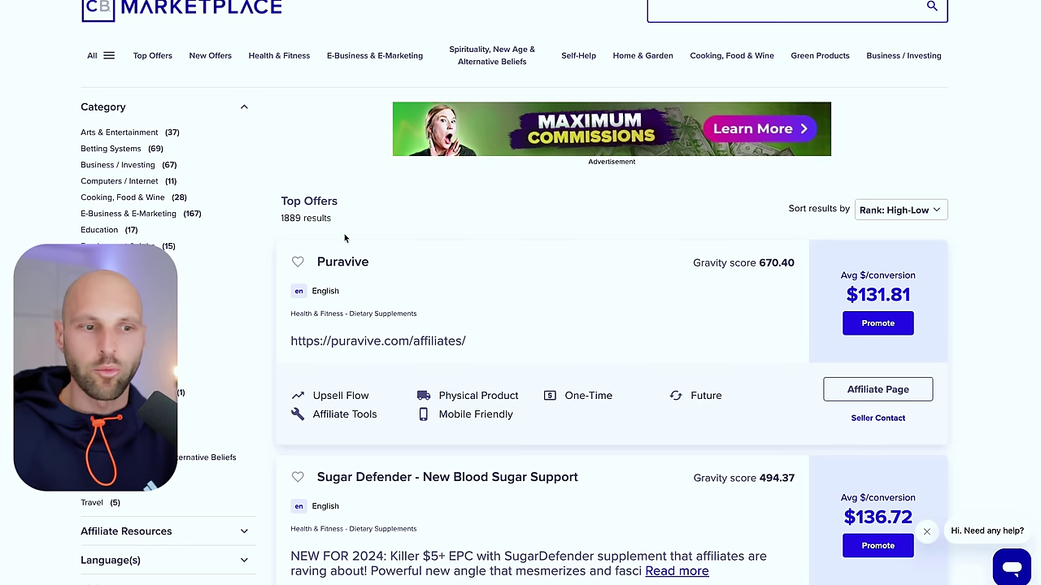
{"action": "left_click_drag", "start_coordinate": [289, 213], "coordinate": [387, 216]}
{"action": "left_click", "coordinate": [387, 216]}
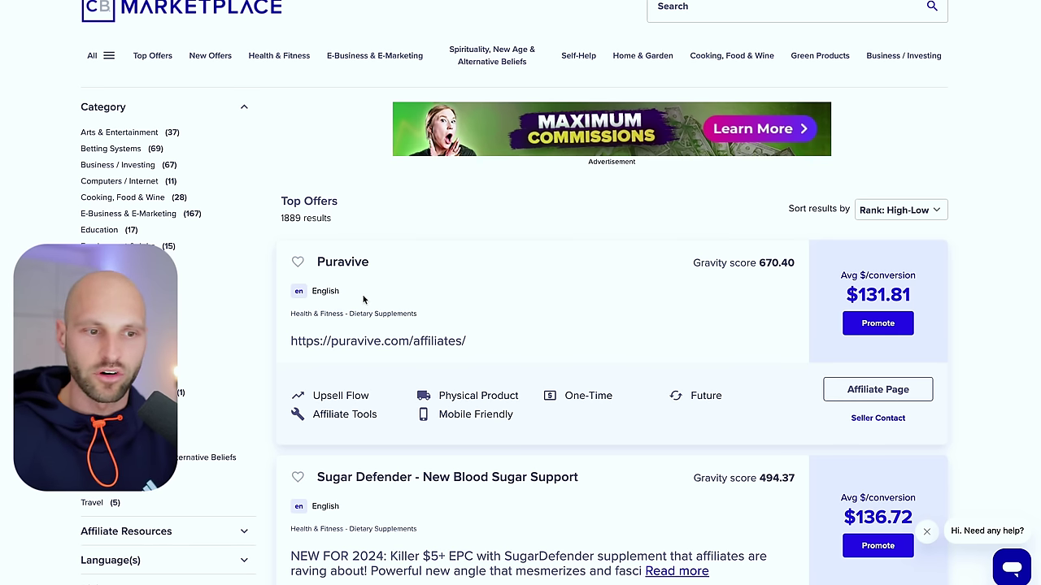
{"action": "scroll", "coordinate": [324, 213], "scroll_direction": "down", "scroll_amount": 1}
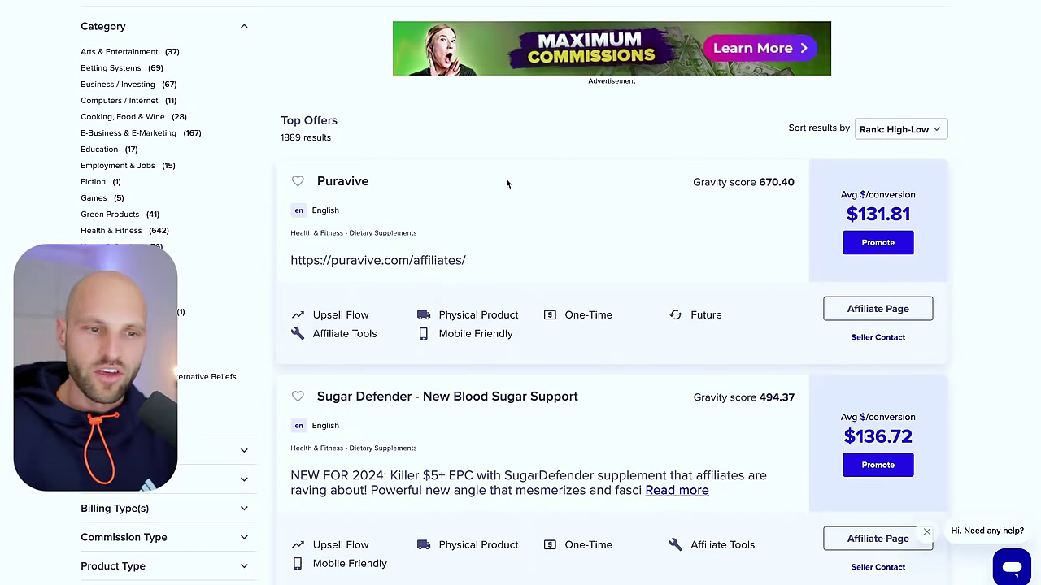
{"action": "mouse_move", "coordinate": [862, 212]}
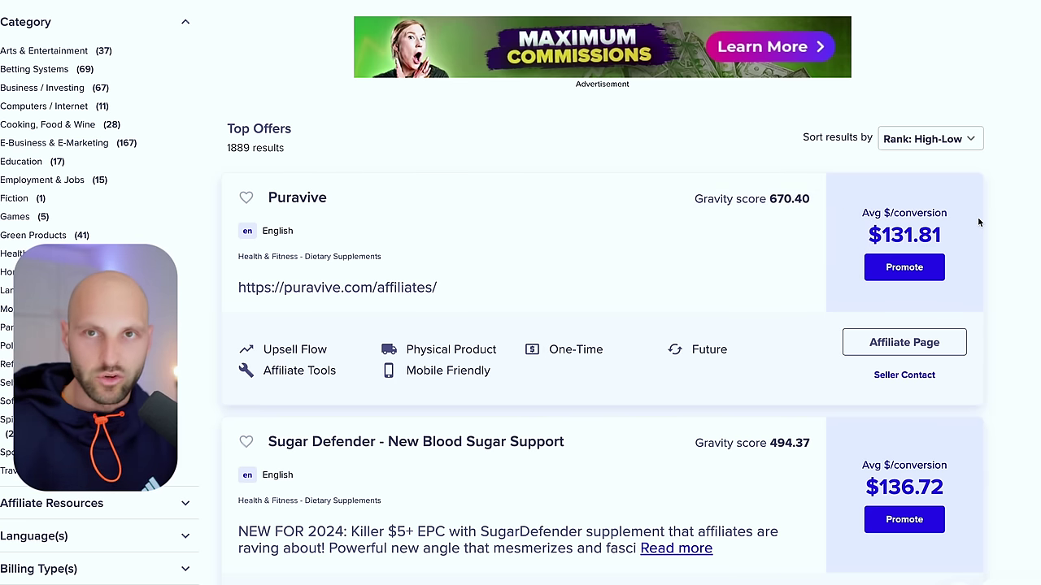
{"action": "left_click_drag", "start_coordinate": [228, 127], "coordinate": [317, 123]}
{"action": "left_click", "coordinate": [390, 152]}
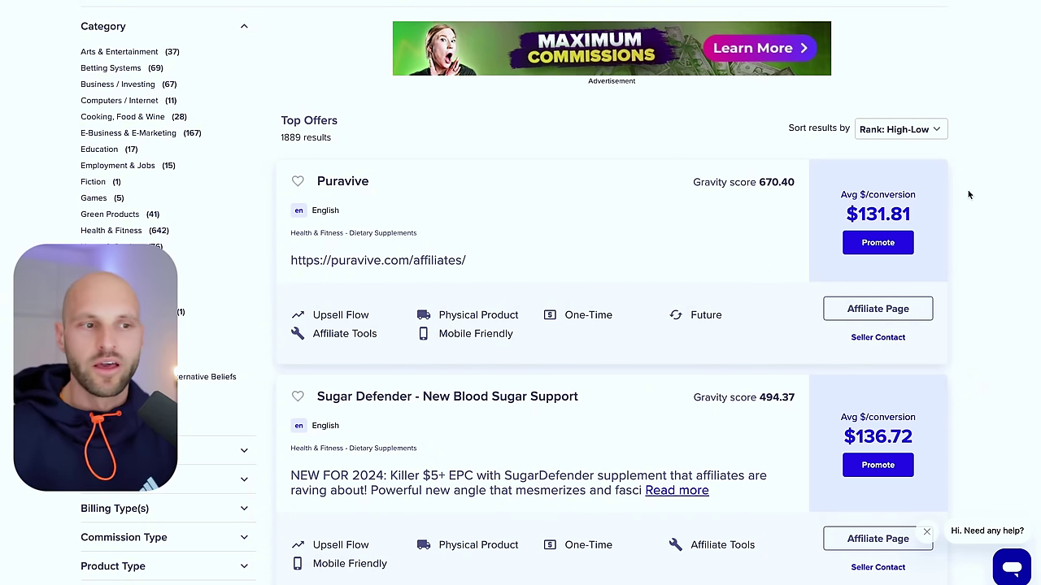
Look through the full list of product categories and their offer counts in the marketplace.
{"action": "scroll", "coordinate": [104, 103], "scroll_direction": "up", "scroll_amount": 1}
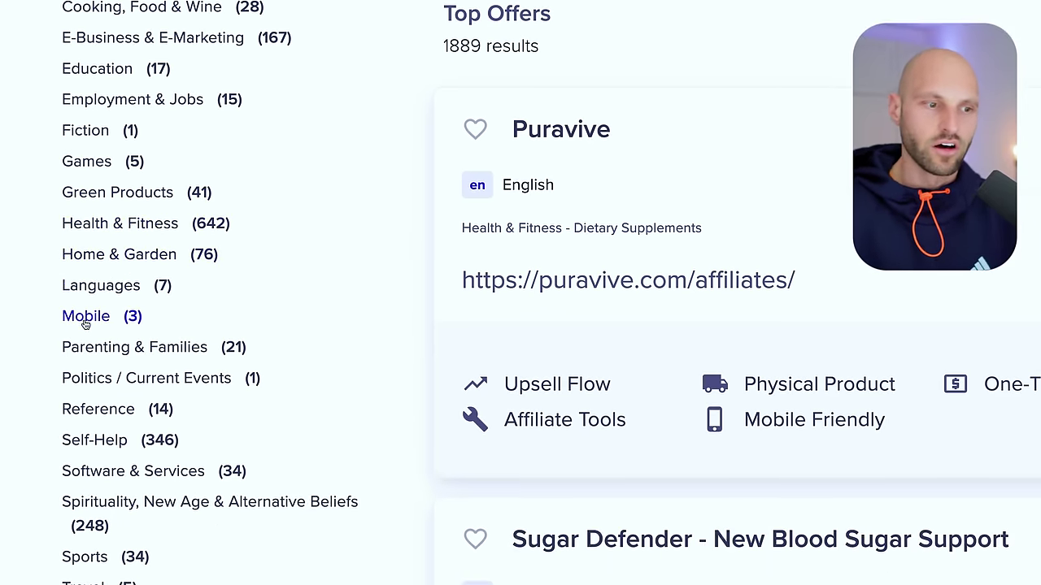
{"action": "scroll", "coordinate": [114, 358], "scroll_direction": "down", "scroll_amount": 1}
{"action": "scroll", "coordinate": [57, 373], "scroll_direction": "down", "scroll_amount": 1}
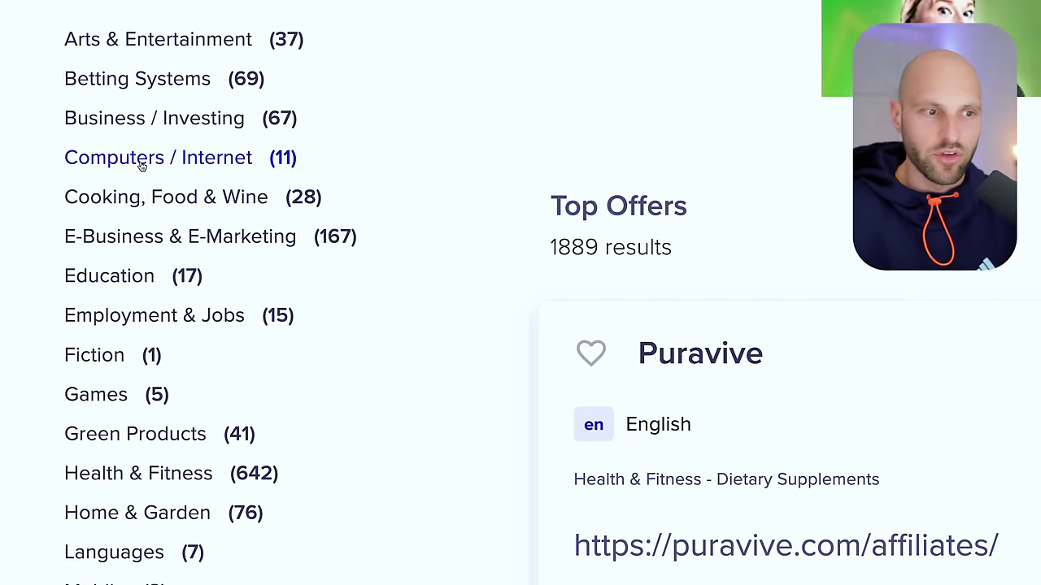
{"action": "scroll", "coordinate": [140, 165], "scroll_direction": "down", "scroll_amount": 1}
{"action": "scroll", "coordinate": [140, 165], "scroll_direction": "up", "scroll_amount": 3}
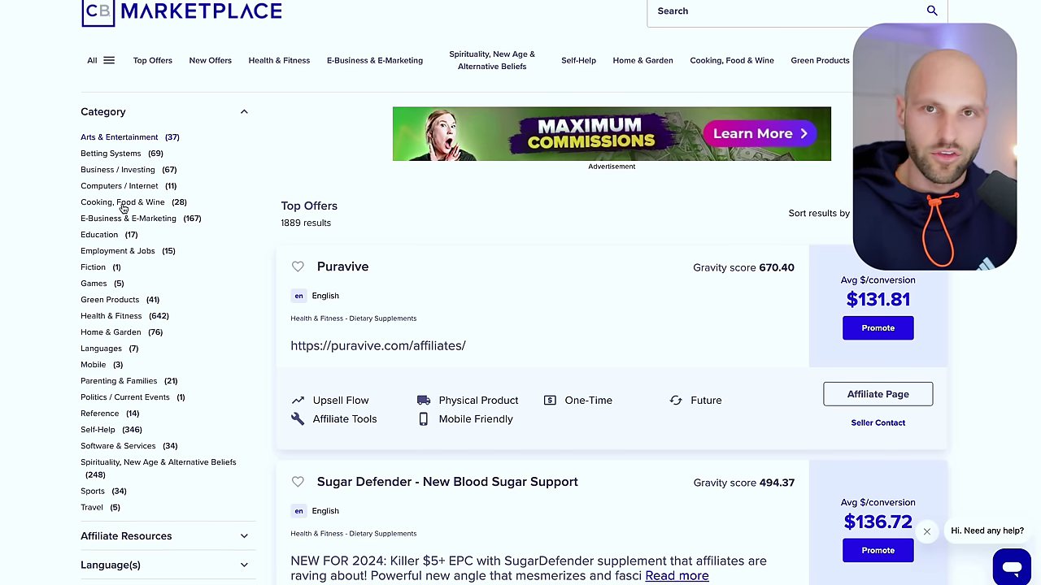
{"action": "scroll", "coordinate": [122, 209], "scroll_direction": "up", "scroll_amount": 2}
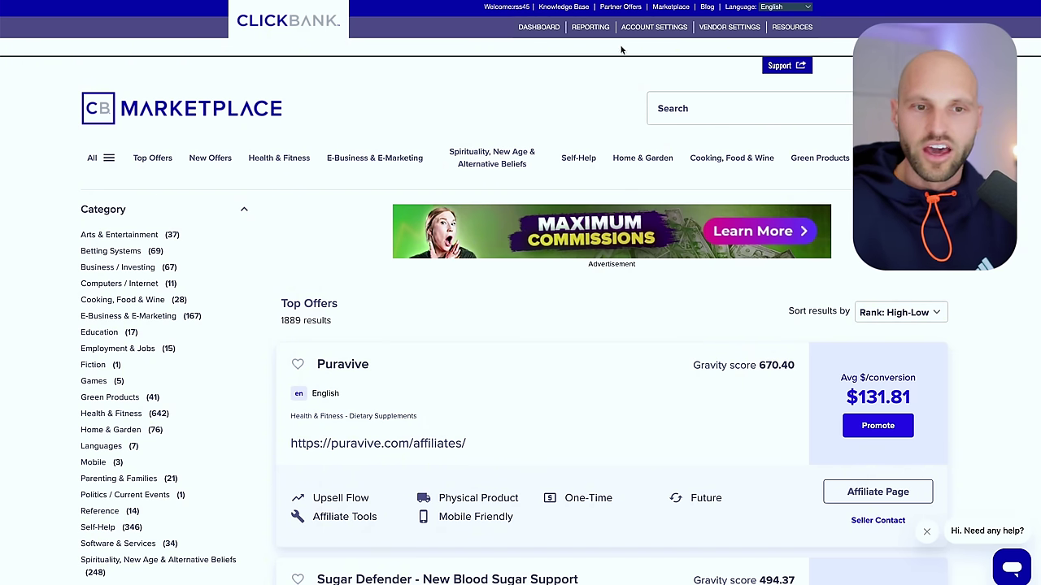
Search the marketplace for "gardening" offers.
{"action": "left_click", "coordinate": [720, 112]}
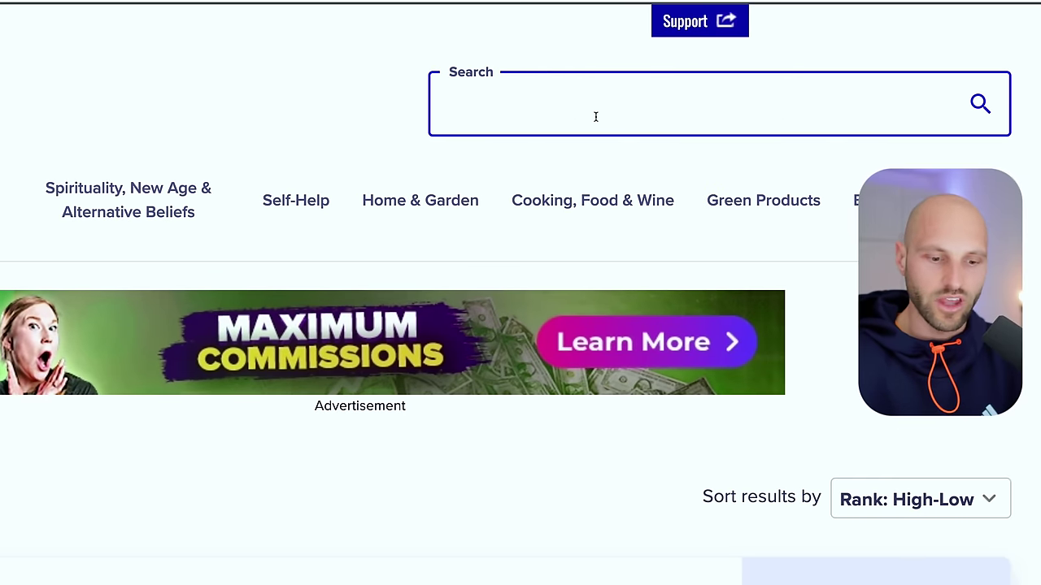
{"action": "type", "text": "garde"}
{"action": "type", "text": "nib"}
{"action": "key", "text": "BackSpace"}
{"action": "key", "text": "BackSpace"}
{"action": "type", "text": "ing"}
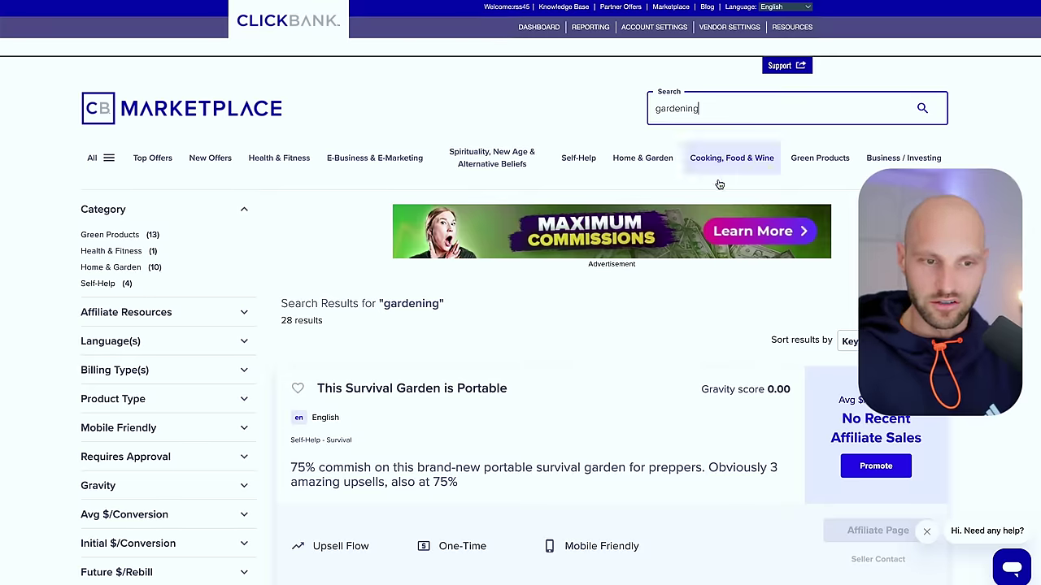
Browse the gardening search results and examine the Medicinal Garden Kit offer and its average value per conversion.
{"action": "scroll", "coordinate": [714, 195], "scroll_direction": "down", "scroll_amount": 10}
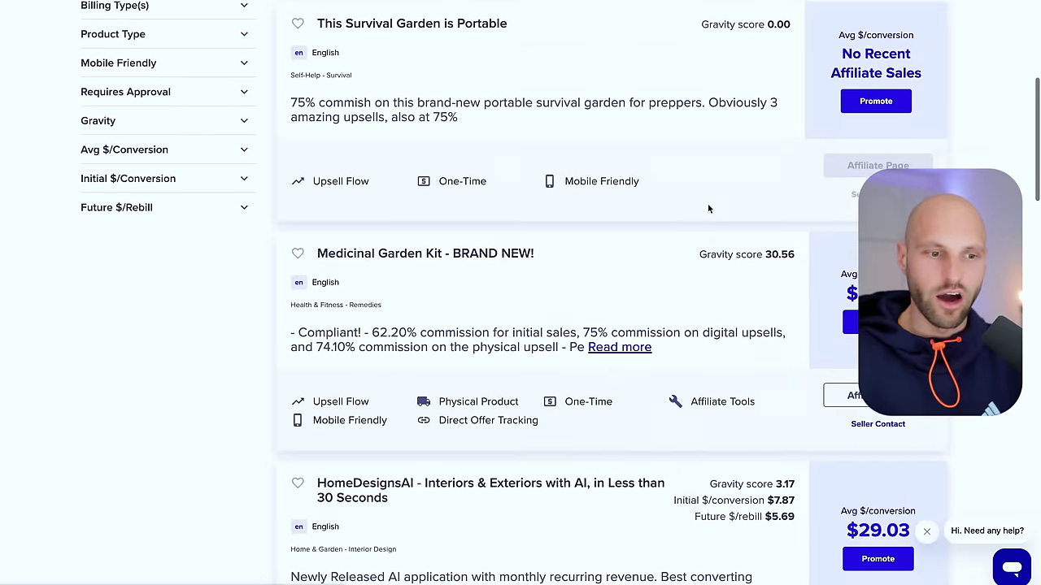
{"action": "scroll", "coordinate": [707, 209], "scroll_direction": "down", "scroll_amount": 8}
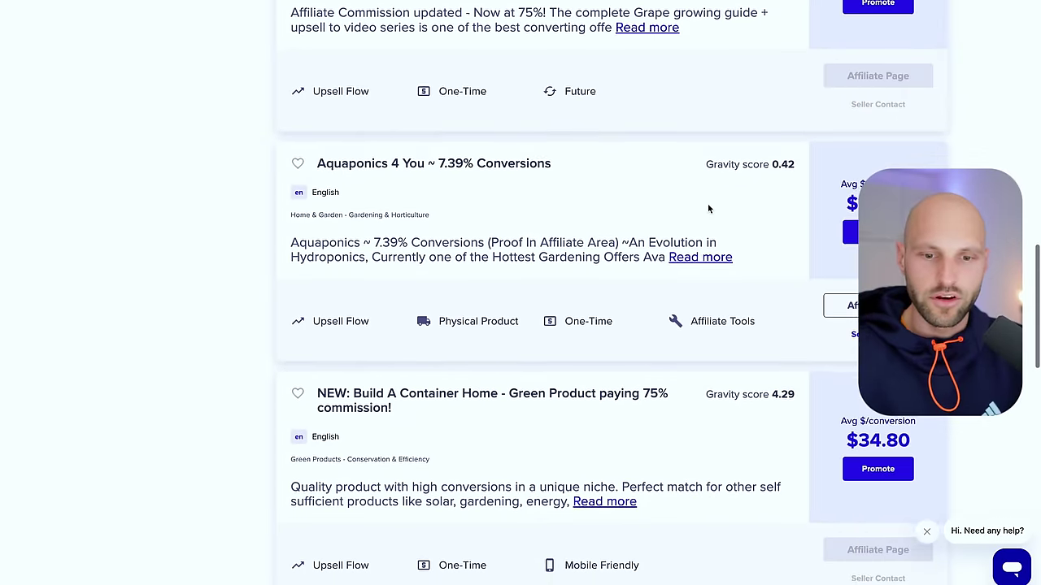
{"action": "scroll", "coordinate": [708, 209], "scroll_direction": "down", "scroll_amount": 9}
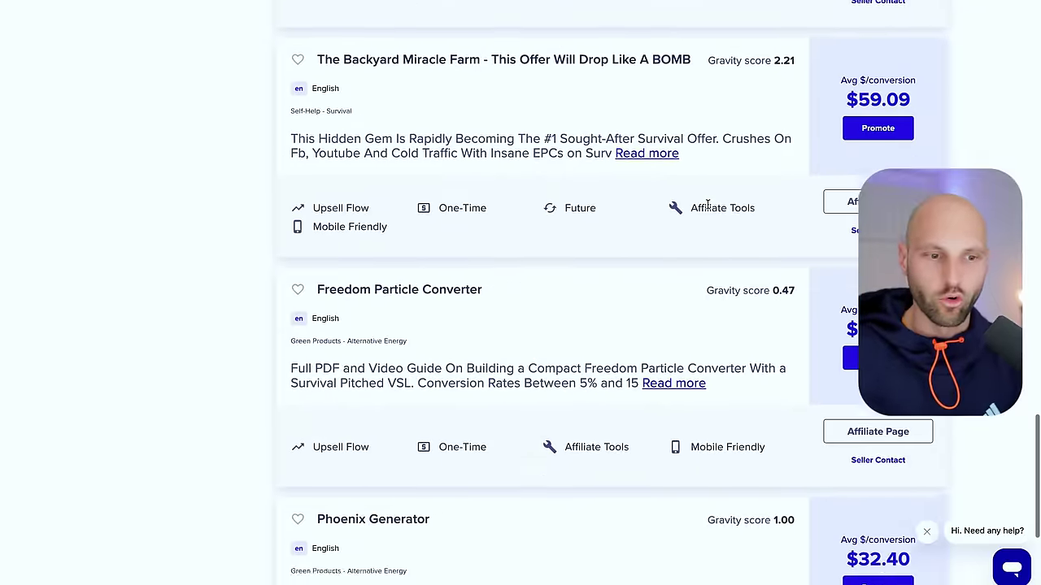
{"action": "scroll", "coordinate": [707, 209], "scroll_direction": "up", "scroll_amount": 12}
{"action": "scroll", "coordinate": [708, 209], "scroll_direction": "up", "scroll_amount": 10}
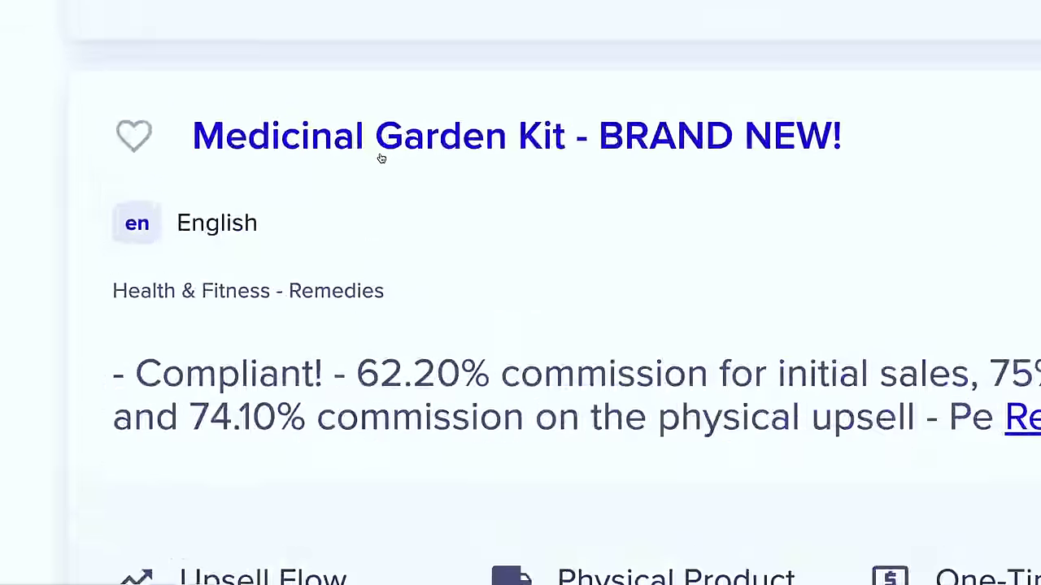
{"action": "mouse_move", "coordinate": [913, 186]}
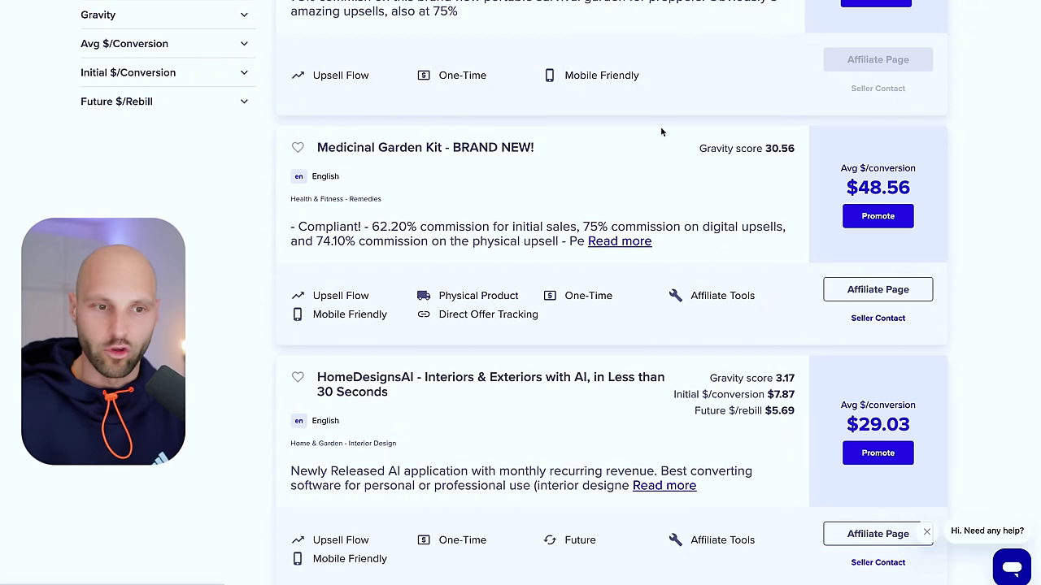
Open the Medicinal Garden Kit offer's sales page in a new tab and read its headline.
{"action": "right_click", "coordinate": [437, 146]}
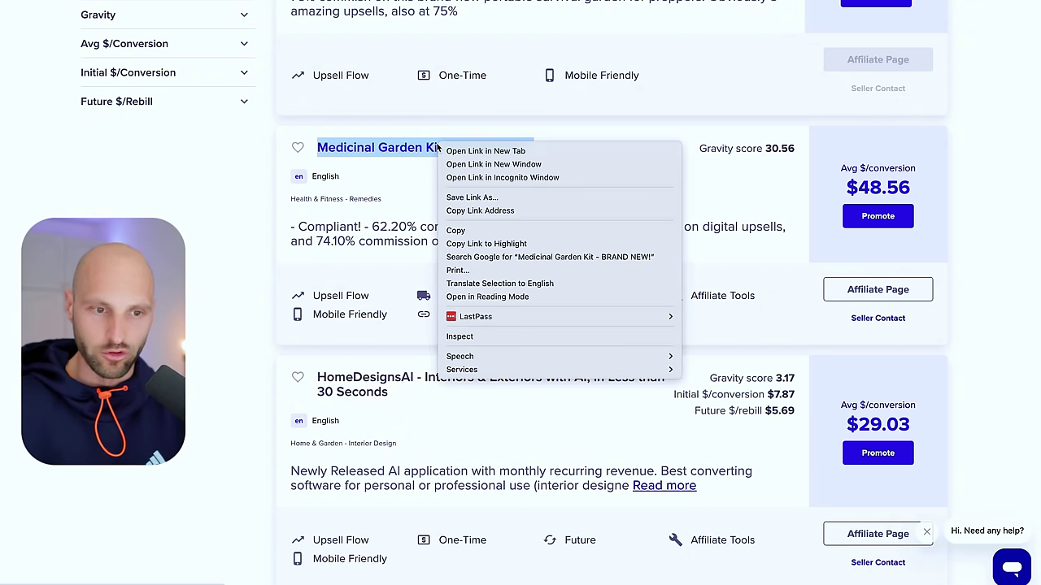
{"action": "left_click", "coordinate": [498, 151]}
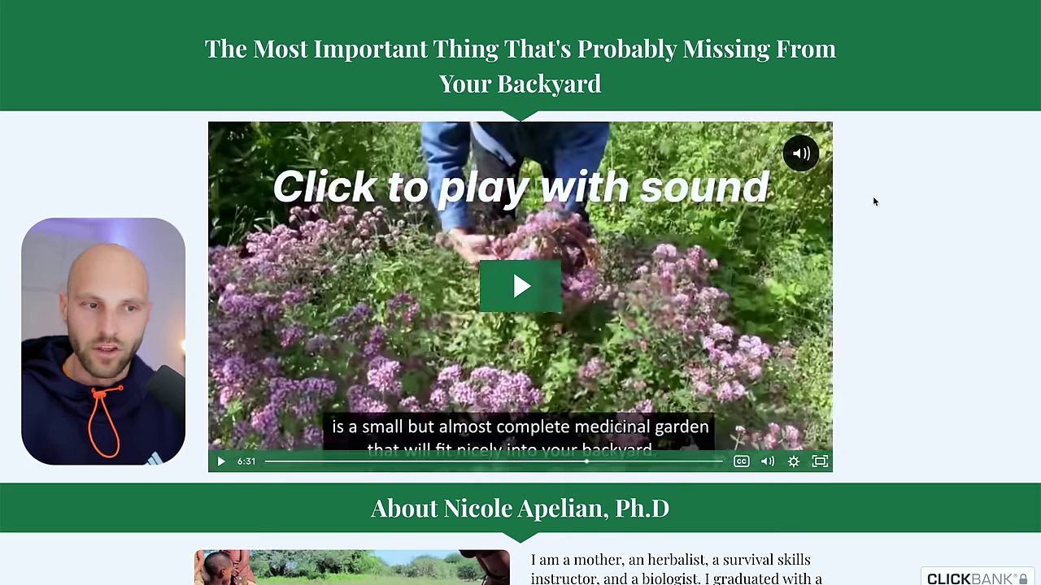
{"action": "left_click_drag", "start_coordinate": [204, 46], "coordinate": [695, 77]}
{"action": "left_click_drag", "start_coordinate": [497, 84], "coordinate": [608, 83]}
{"action": "scroll", "coordinate": [608, 84], "scroll_direction": "down", "scroll_amount": 1}
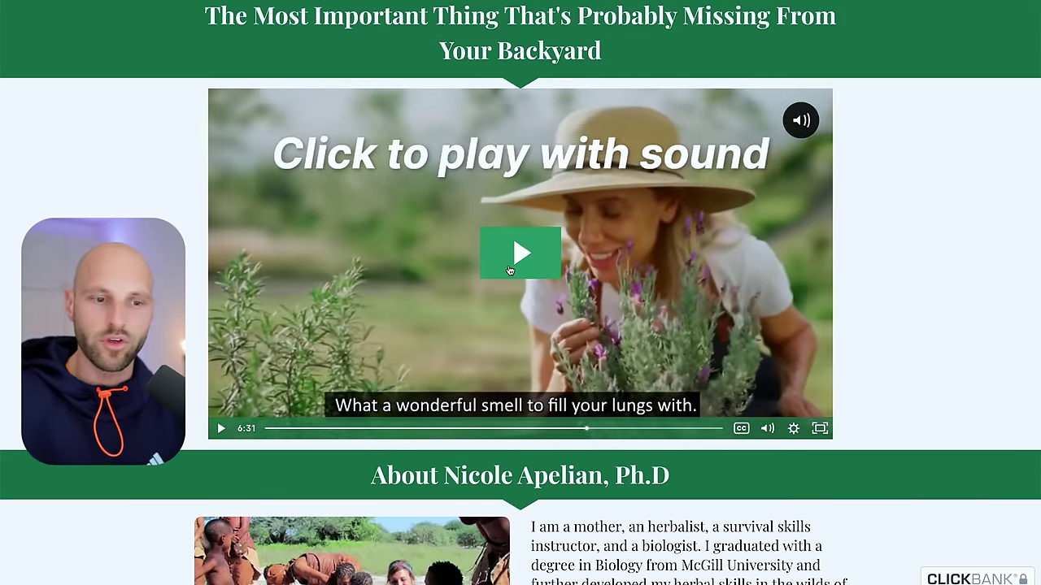
Play the sales video with sound, skip ahead through it to sample the content, and pause it at 4:22.
{"action": "left_click", "coordinate": [508, 264]}
{"action": "key", "text": "XF86AudioRaiseVolume"}
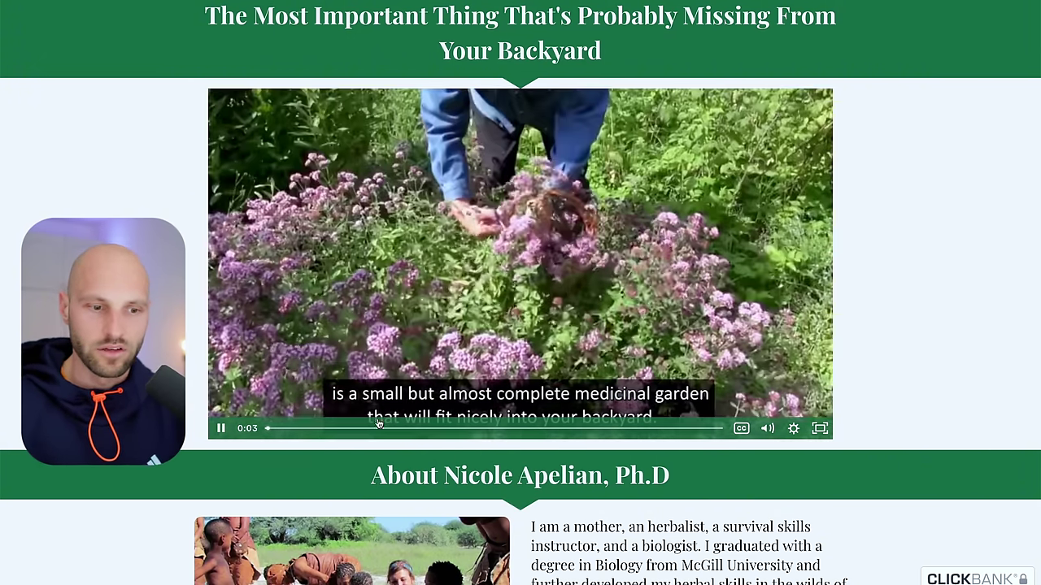
{"action": "left_click", "coordinate": [301, 428]}
{"action": "left_click", "coordinate": [324, 429]}
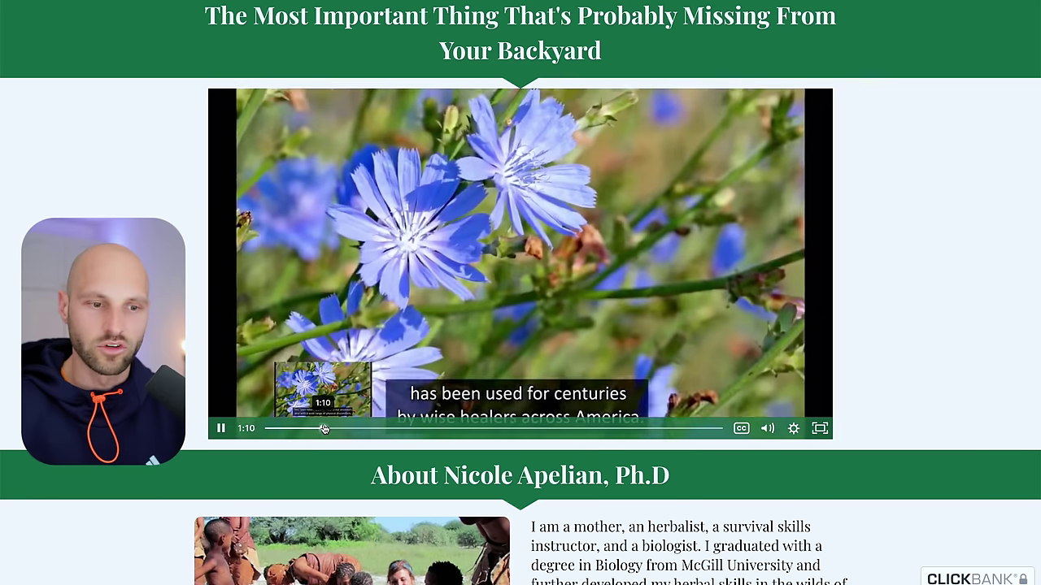
{"action": "left_click", "coordinate": [380, 428]}
{"action": "left_click", "coordinate": [464, 428]}
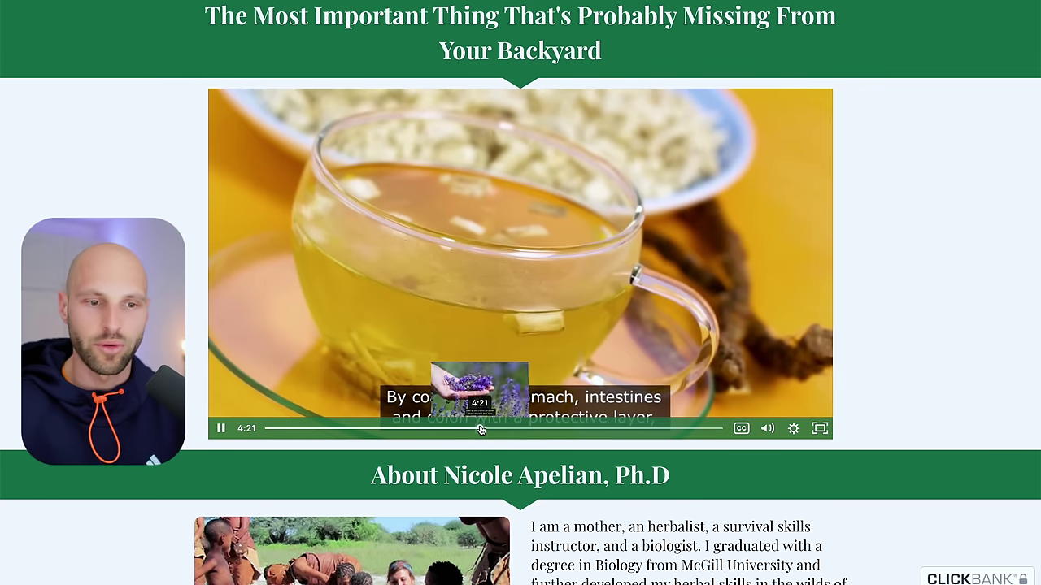
{"action": "left_click", "coordinate": [480, 428]}
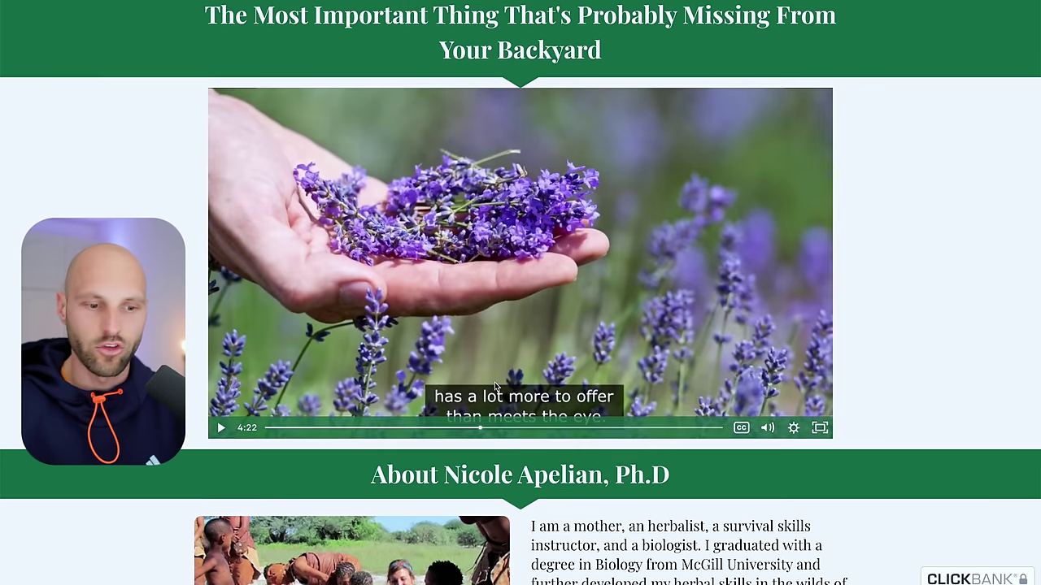
Examine the sales page's author story, seed kit and plant sections, and check the offer's gravity score back in the marketplace results.
{"action": "scroll", "coordinate": [494, 382], "scroll_direction": "down", "scroll_amount": 4}
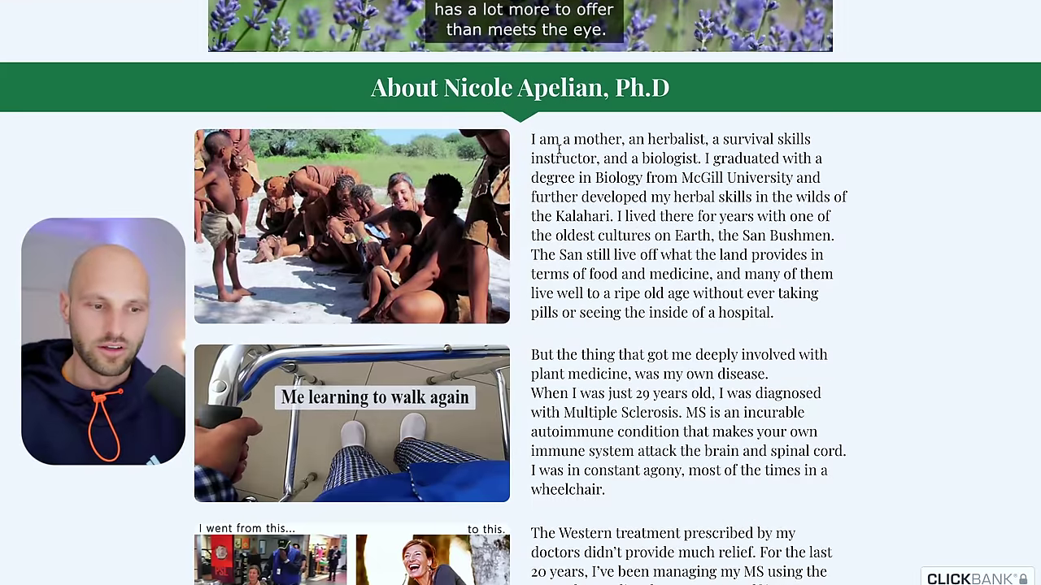
{"action": "scroll", "coordinate": [484, 375], "scroll_direction": "down", "scroll_amount": 5}
{"action": "scroll", "coordinate": [480, 366], "scroll_direction": "down", "scroll_amount": 8}
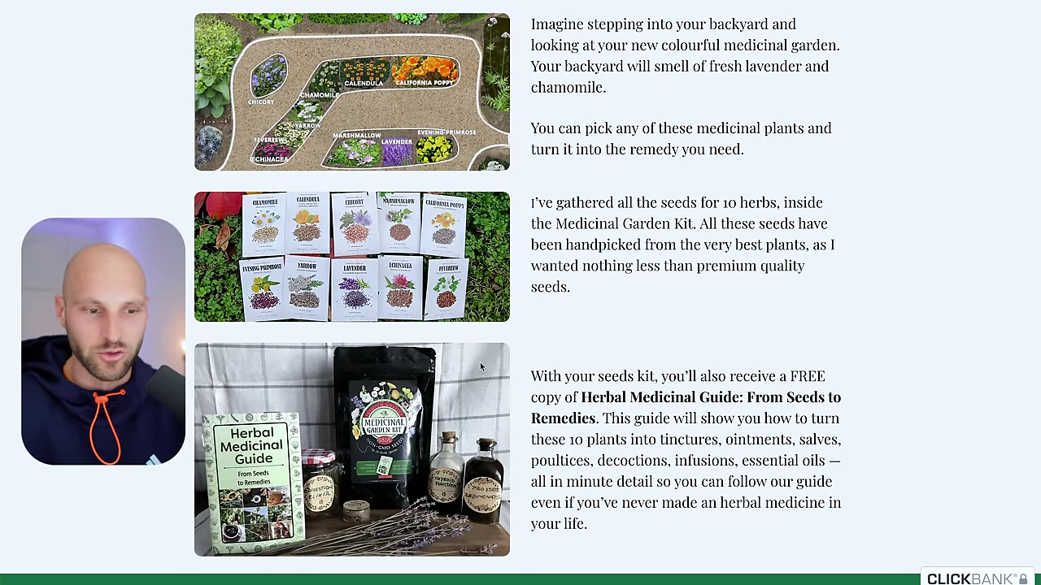
{"action": "scroll", "coordinate": [479, 362], "scroll_direction": "down", "scroll_amount": 10}
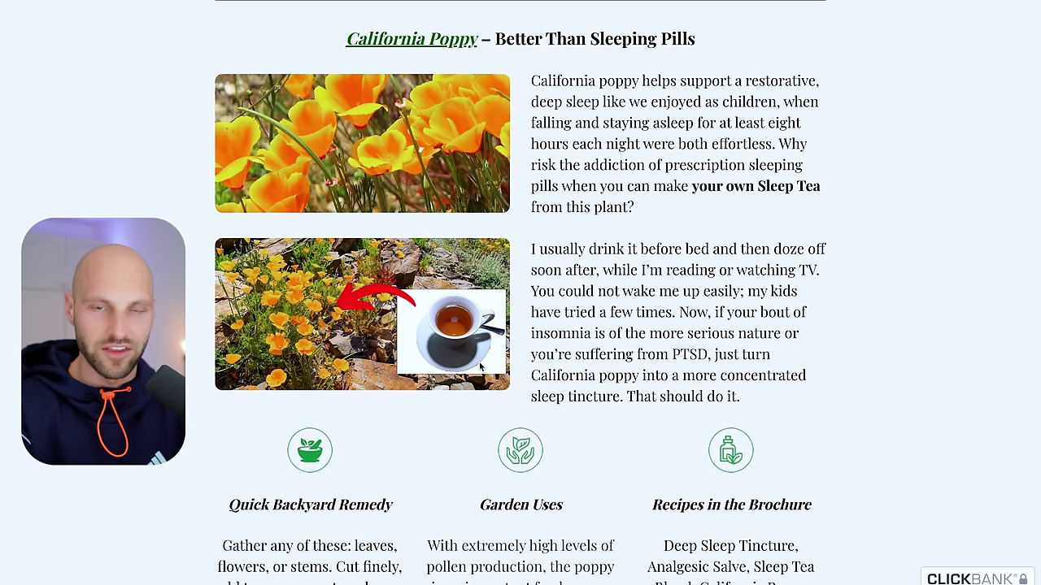
{"action": "scroll", "coordinate": [479, 362], "scroll_direction": "down", "scroll_amount": 2}
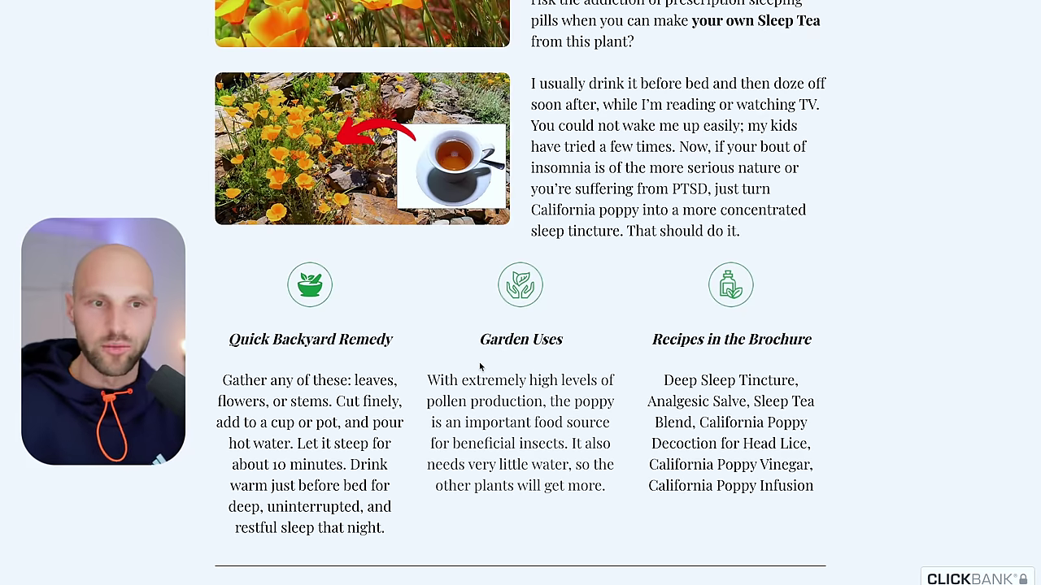
{"action": "scroll", "coordinate": [479, 362], "scroll_direction": "down", "scroll_amount": 6}
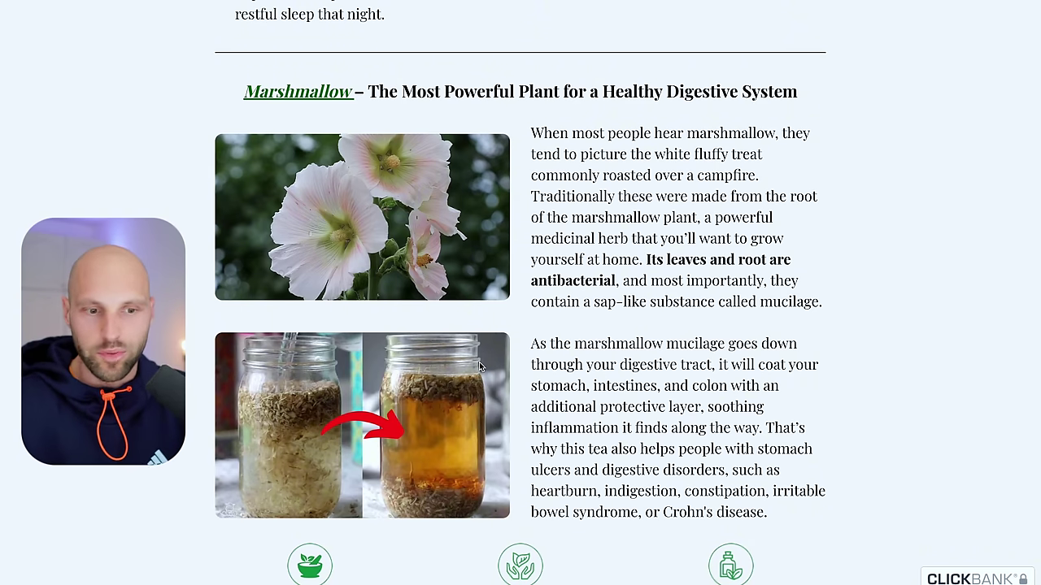
{"action": "scroll", "coordinate": [479, 367], "scroll_direction": "down", "scroll_amount": 3}
{"action": "scroll", "coordinate": [480, 368], "scroll_direction": "down", "scroll_amount": 12}
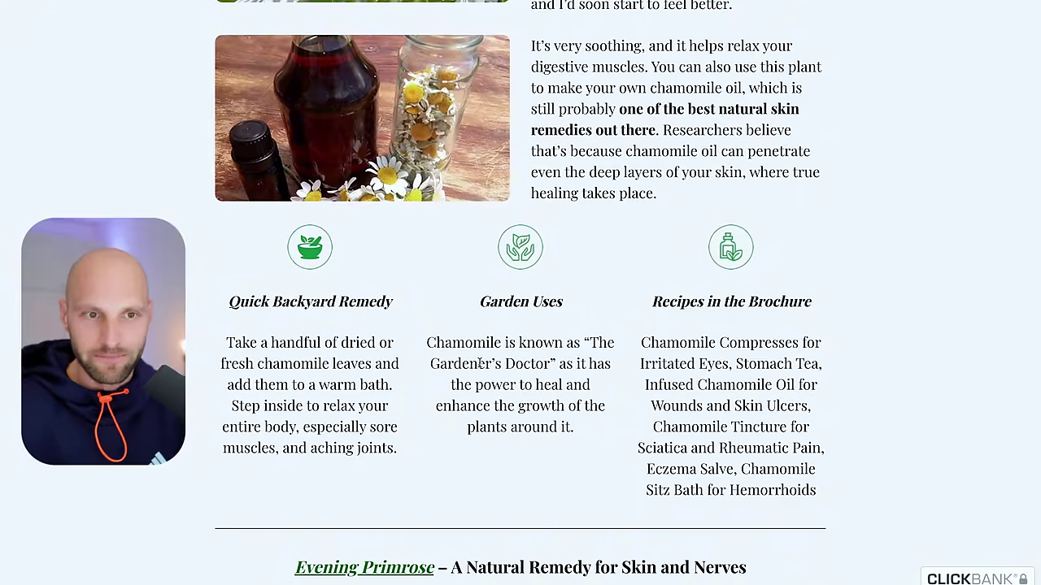
{"action": "scroll", "coordinate": [479, 362], "scroll_direction": "up", "scroll_amount": 20}
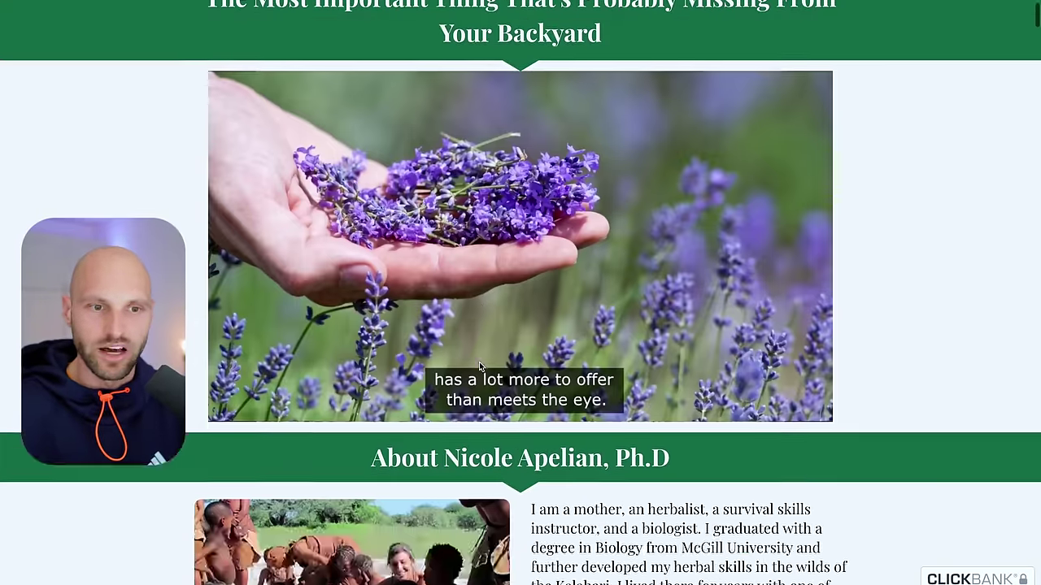
{"action": "scroll", "coordinate": [479, 362], "scroll_direction": "down", "scroll_amount": 2}
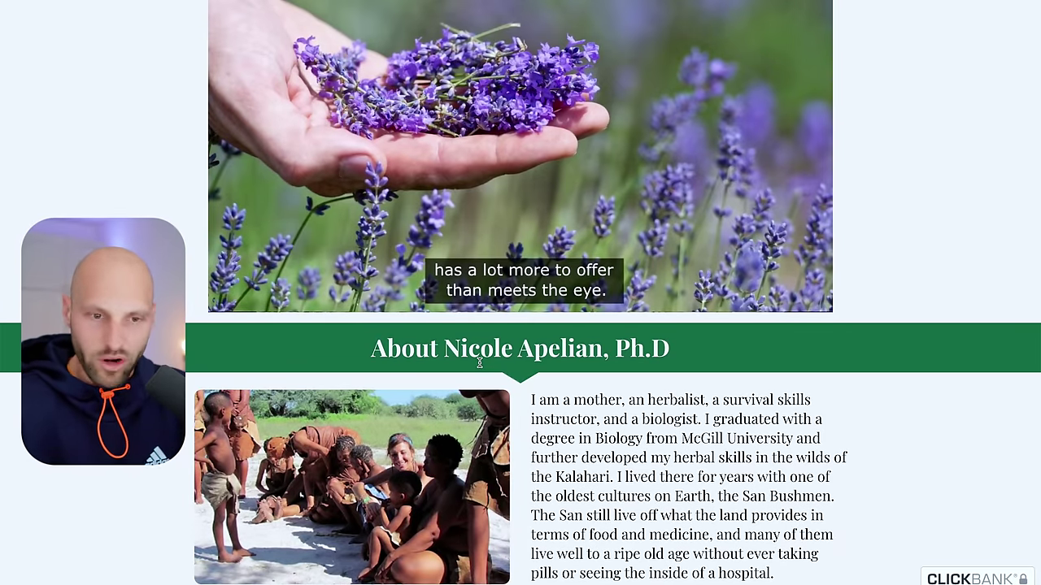
{"action": "scroll", "coordinate": [479, 362], "scroll_direction": "up", "scroll_amount": 2}
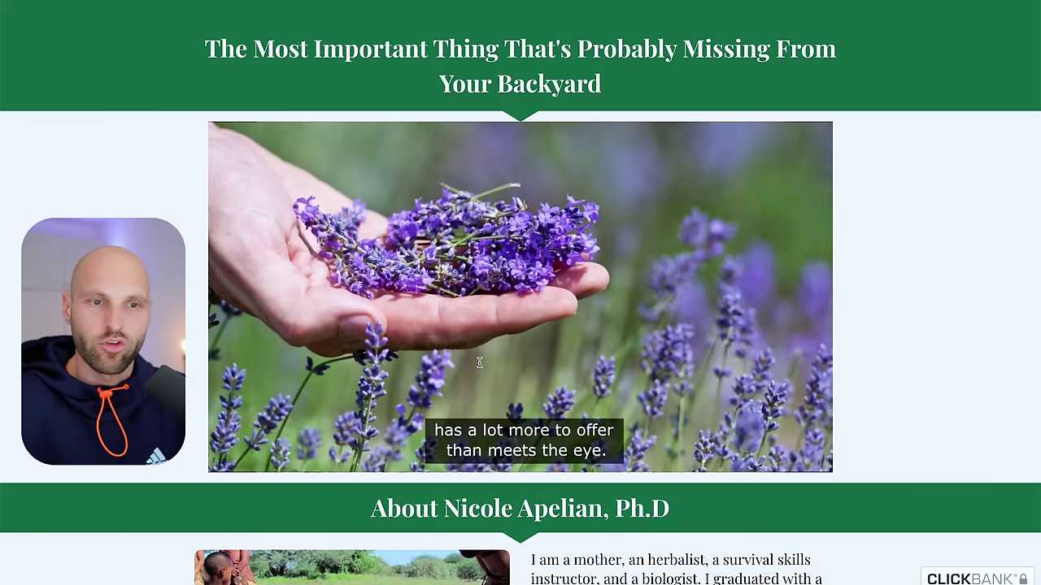
{"action": "scroll", "coordinate": [479, 362], "scroll_direction": "up", "scroll_amount": 1}
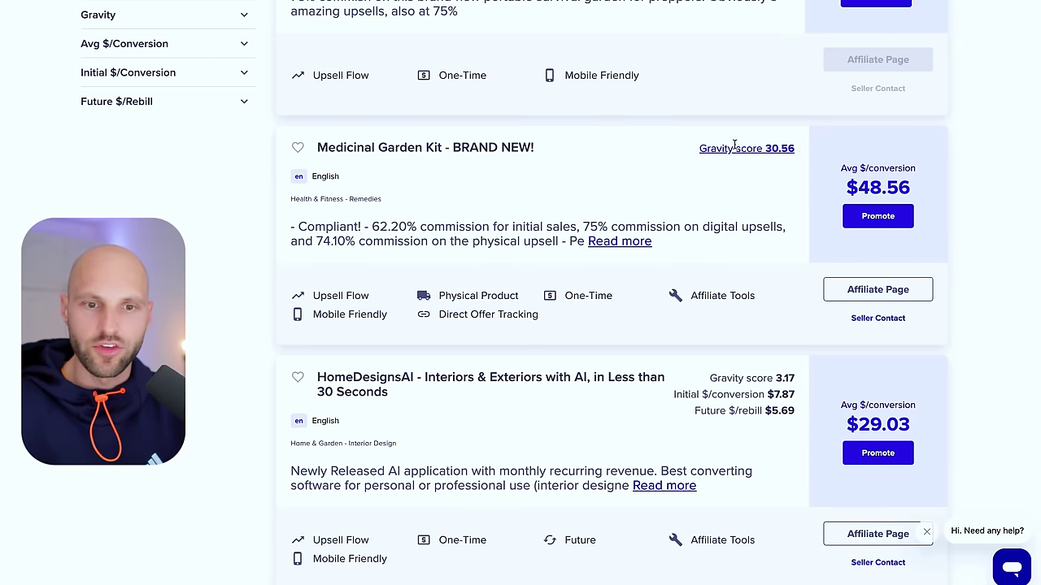
{"action": "mouse_move", "coordinate": [726, 148]}
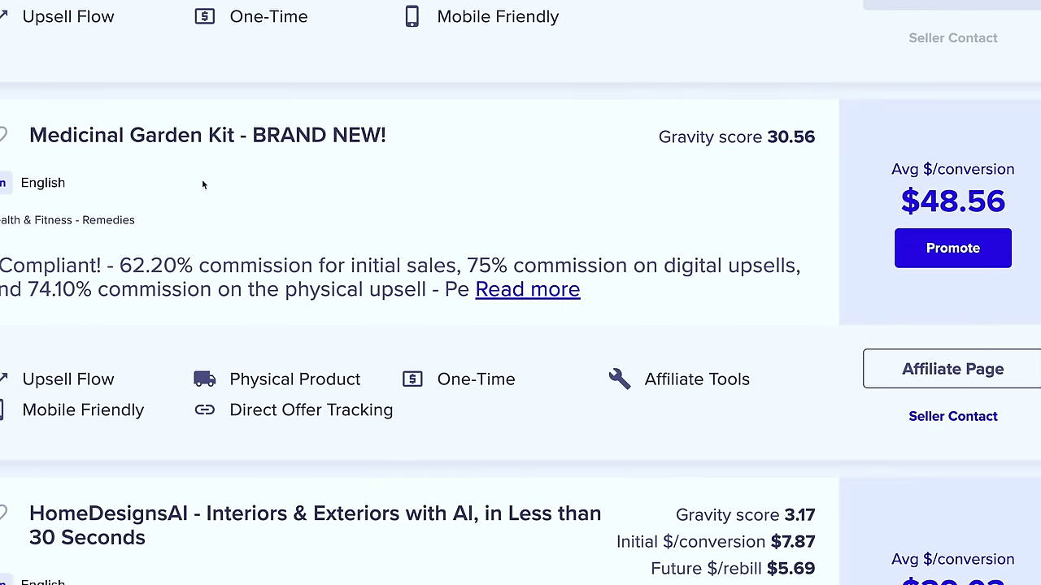
Read the explanation of the gravity score on the Medicinal Garden Kit offer.
{"action": "mouse_move", "coordinate": [783, 138]}
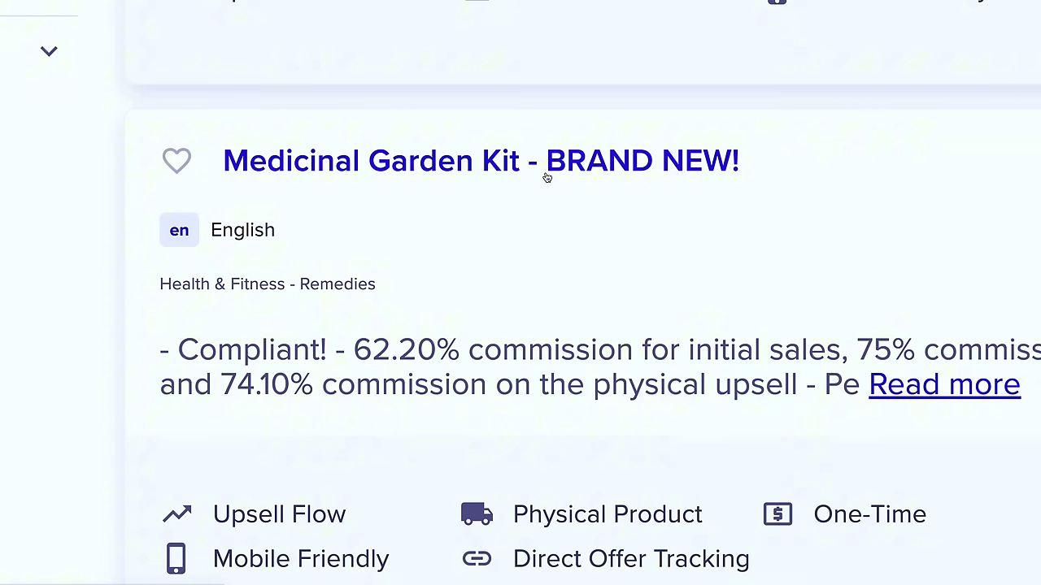
{"action": "mouse_move", "coordinate": [803, 168]}
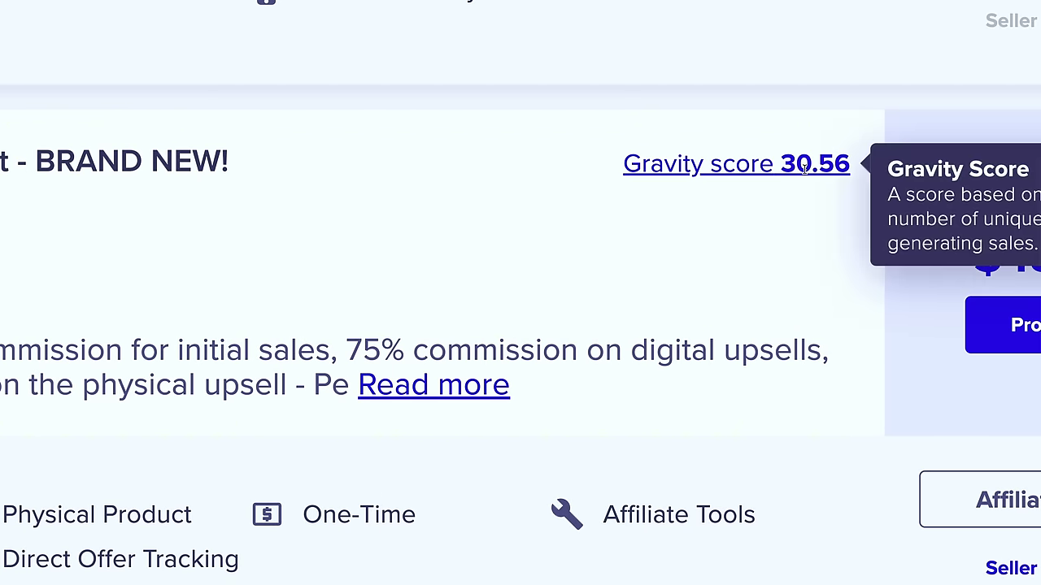
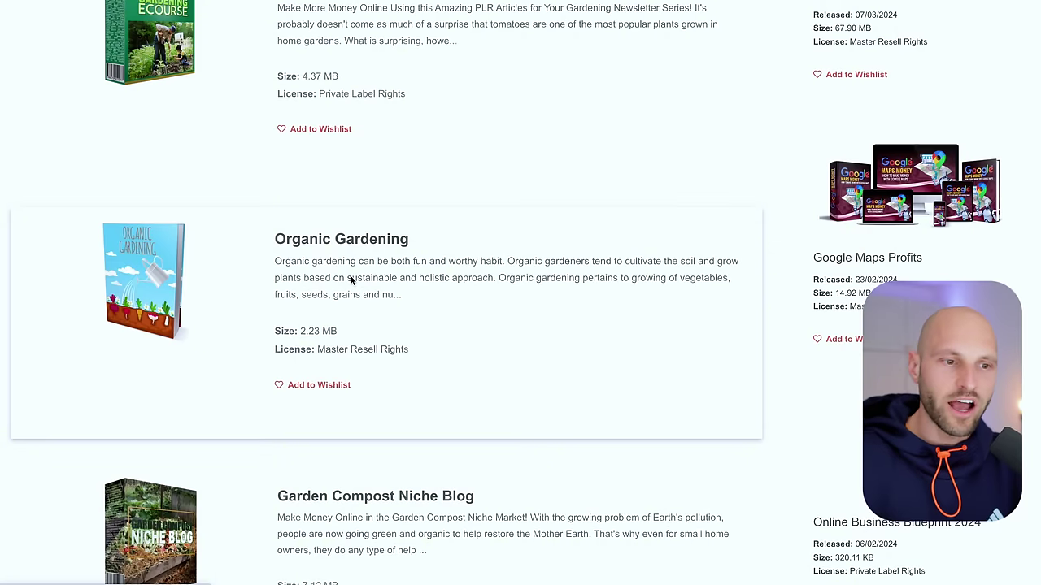
Switch to Finder and open rdy_organicgardening.pdf from the Gardening folder.
{"action": "scroll", "coordinate": [350, 279], "scroll_direction": "down", "scroll_amount": 3}
{"action": "key", "text": "super+Tab"}
{"action": "key", "text": "super+Tab"}
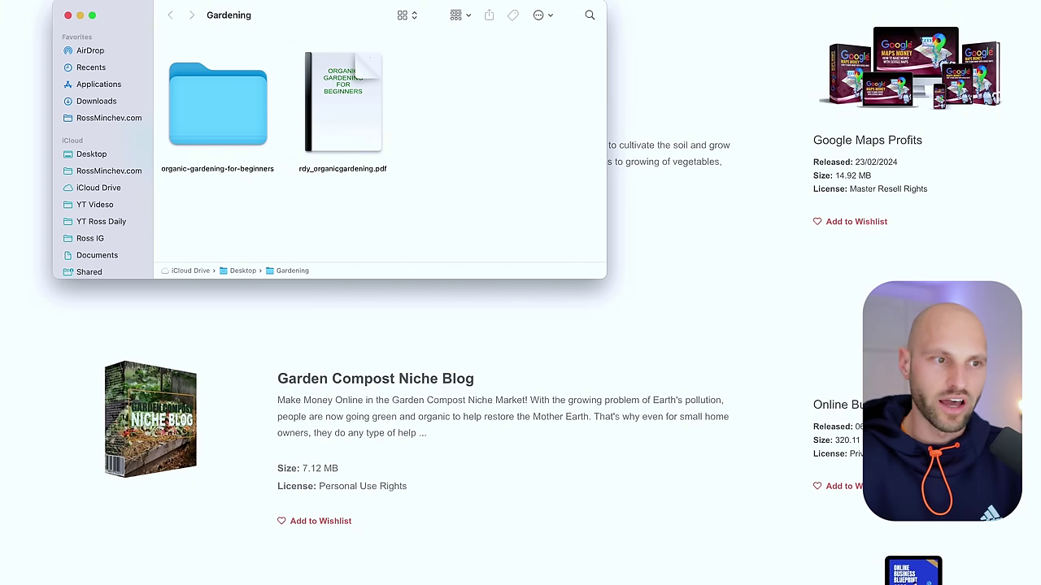
{"action": "mouse_move", "coordinate": [335, 82]}
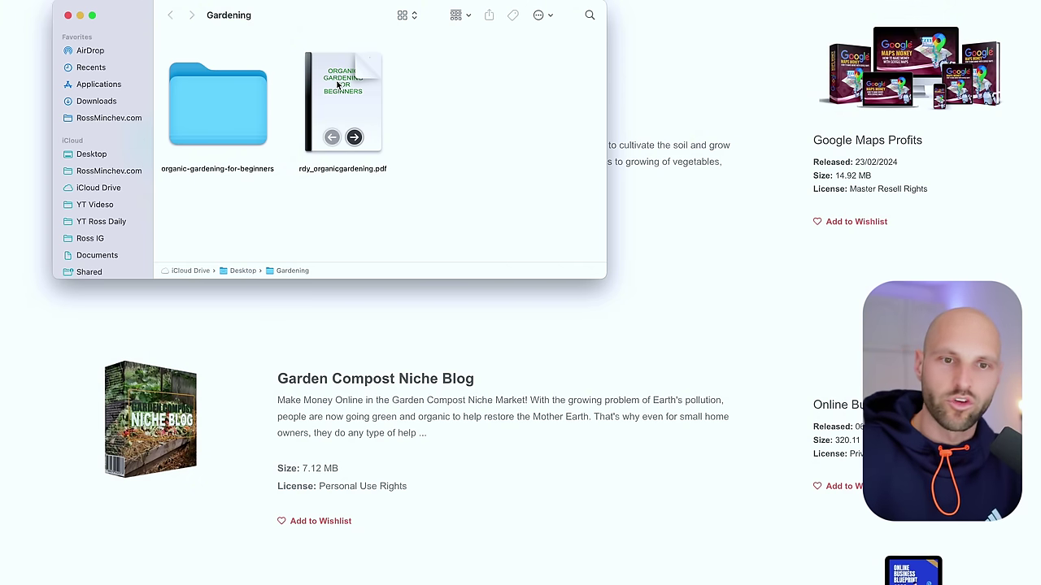
{"action": "double_click", "coordinate": [360, 86]}
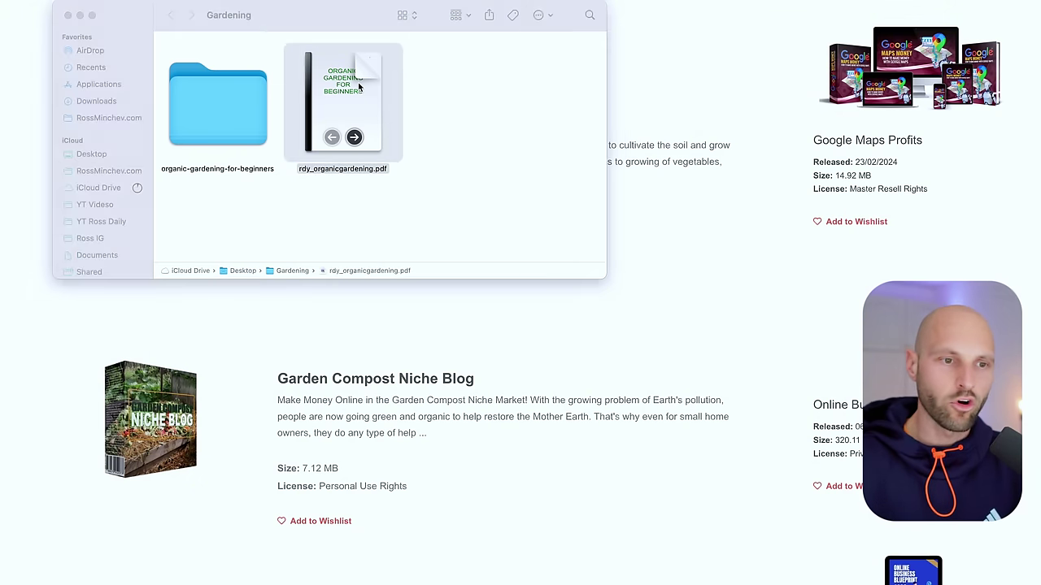
Examine the ebook's content, including the "Planning Your Garden" section on page 8 and the illustrated pages 19 and 20.
{"action": "scroll", "coordinate": [71, 379], "scroll_direction": "down", "scroll_amount": 10}
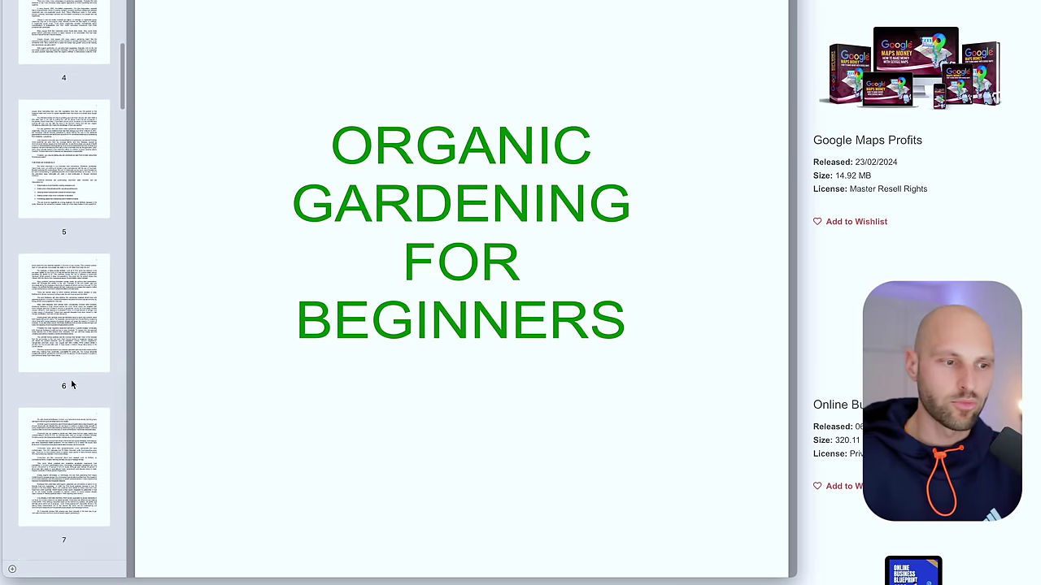
{"action": "left_click", "coordinate": [73, 257]}
{"action": "scroll", "coordinate": [81, 236], "scroll_direction": "down", "scroll_amount": 5}
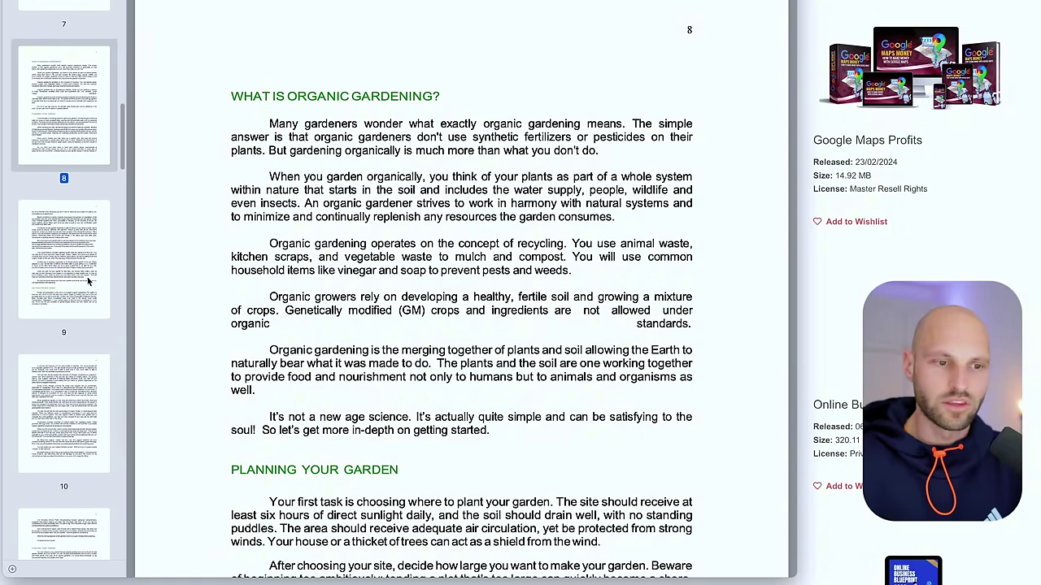
{"action": "scroll", "coordinate": [341, 417], "scroll_direction": "down", "scroll_amount": 3}
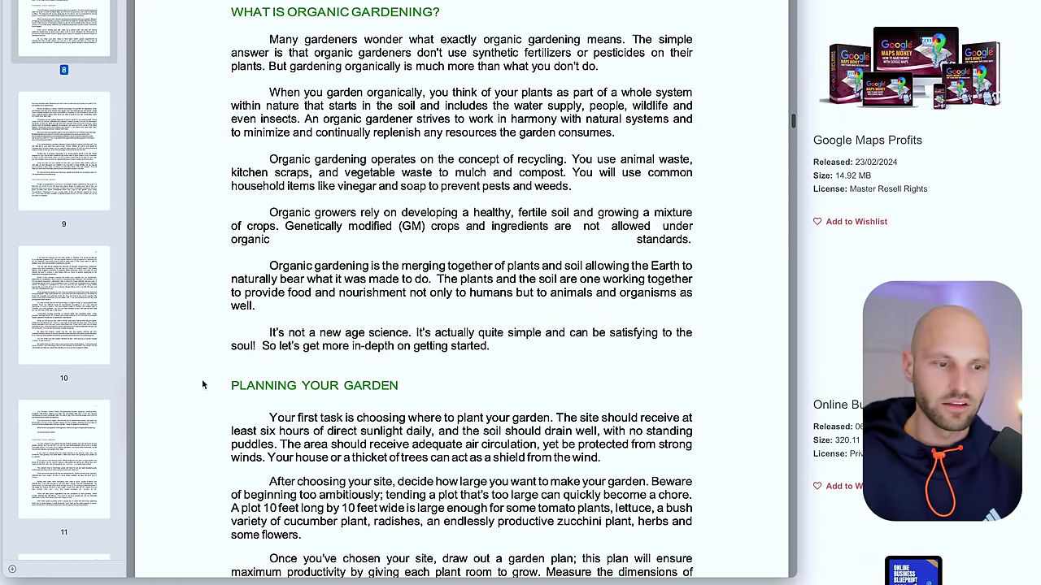
{"action": "left_click_drag", "start_coordinate": [245, 386], "coordinate": [372, 385]}
{"action": "scroll", "coordinate": [66, 446], "scroll_direction": "down", "scroll_amount": 10}
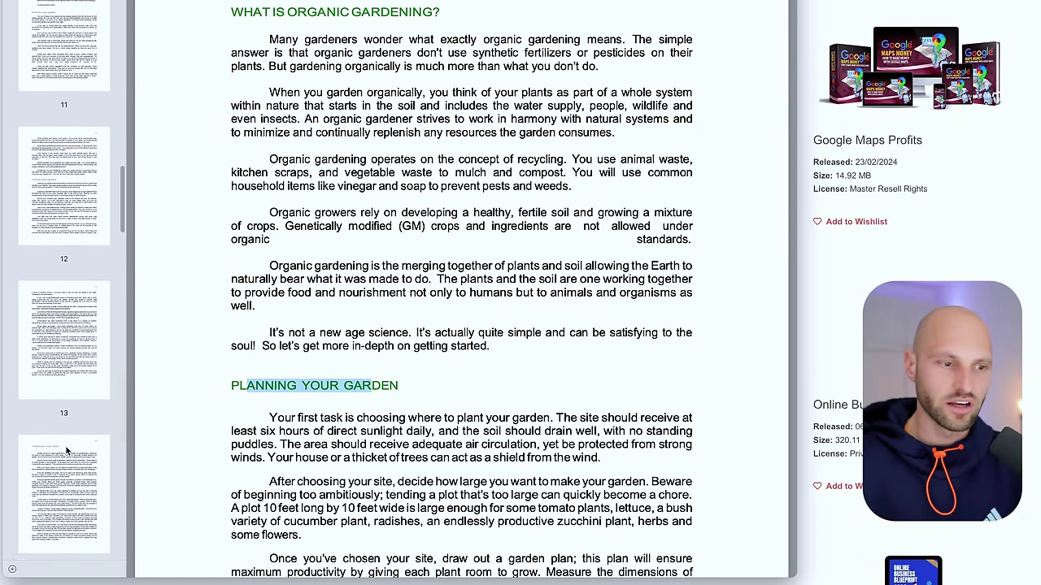
{"action": "scroll", "coordinate": [67, 449], "scroll_direction": "down", "scroll_amount": 5}
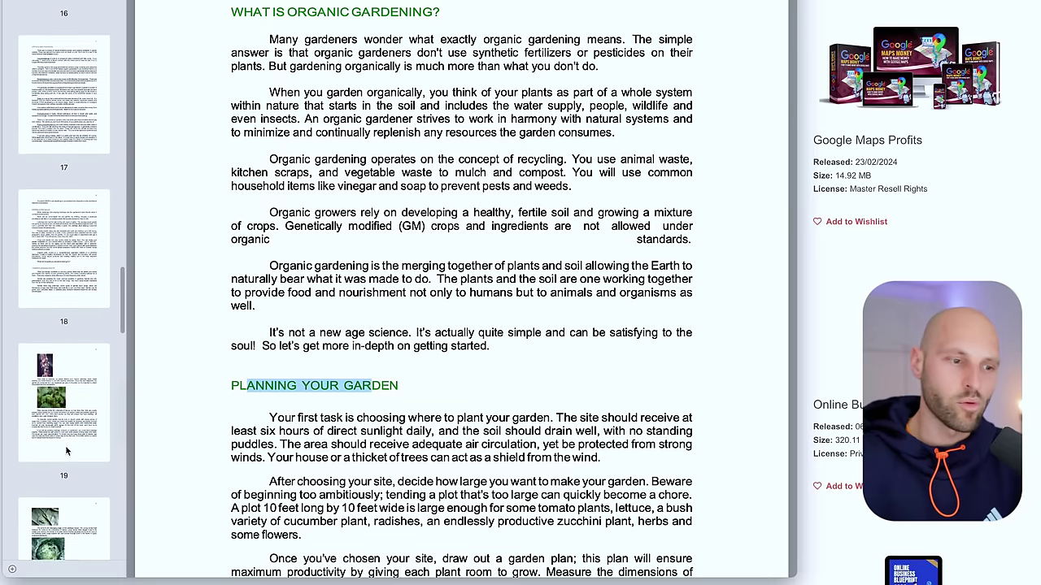
{"action": "left_click", "coordinate": [65, 445]}
{"action": "scroll", "coordinate": [57, 396], "scroll_direction": "down", "scroll_amount": 3}
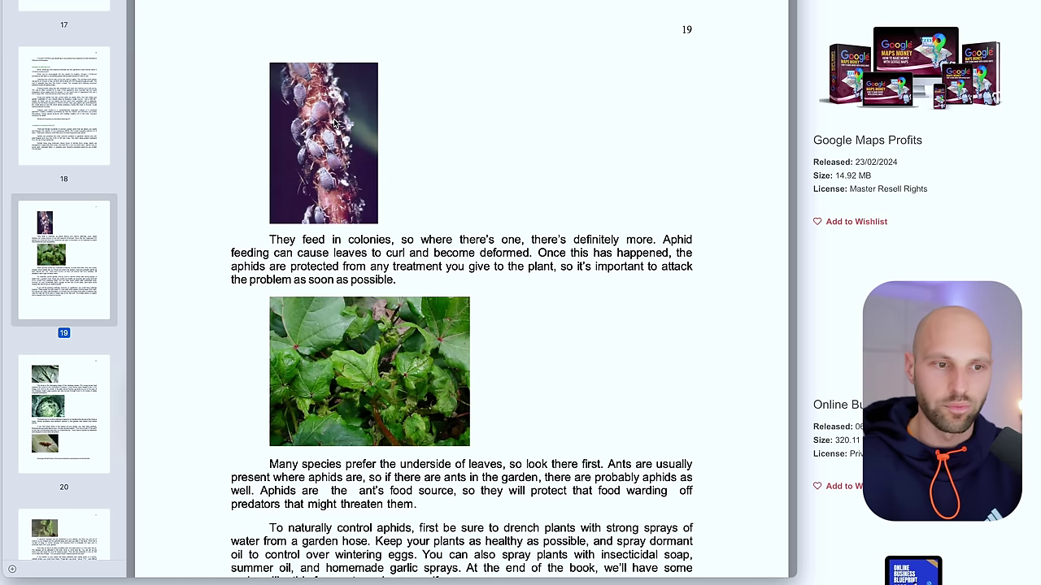
{"action": "left_click", "coordinate": [47, 420]}
{"action": "scroll", "coordinate": [402, 354], "scroll_direction": "down", "scroll_amount": 3}
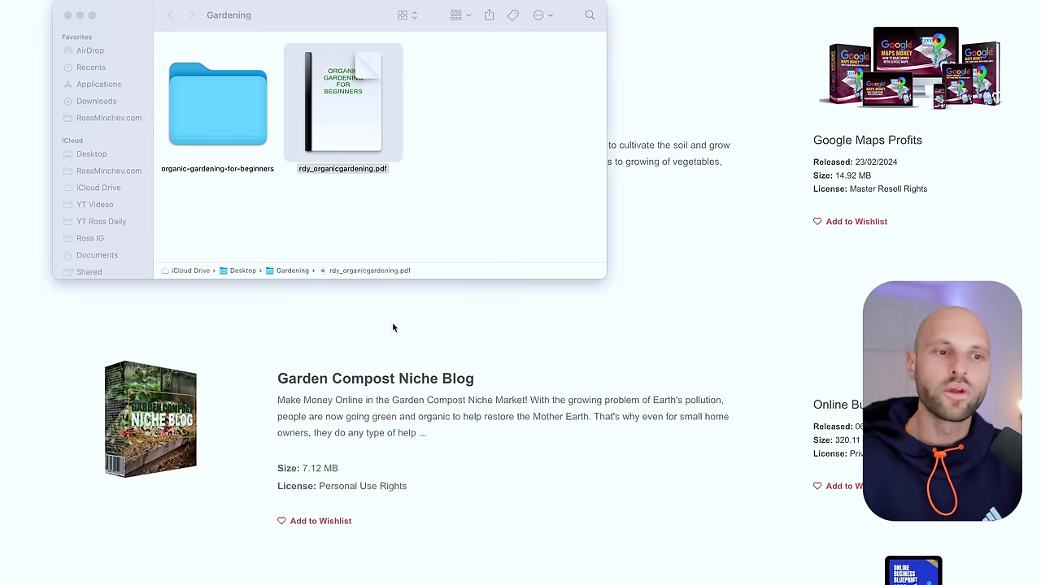
Upload rdy_organicgardening.pdf from the Gardening folder into the BOOKs folder in Google Drive.
{"action": "left_click", "coordinate": [520, 177]}
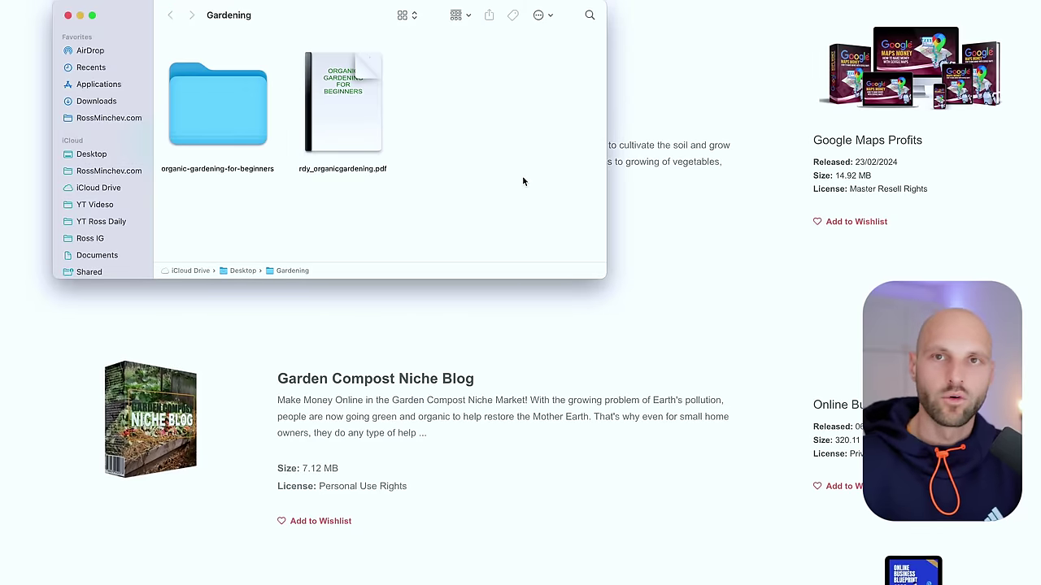
{"action": "left_click", "coordinate": [335, 80]}
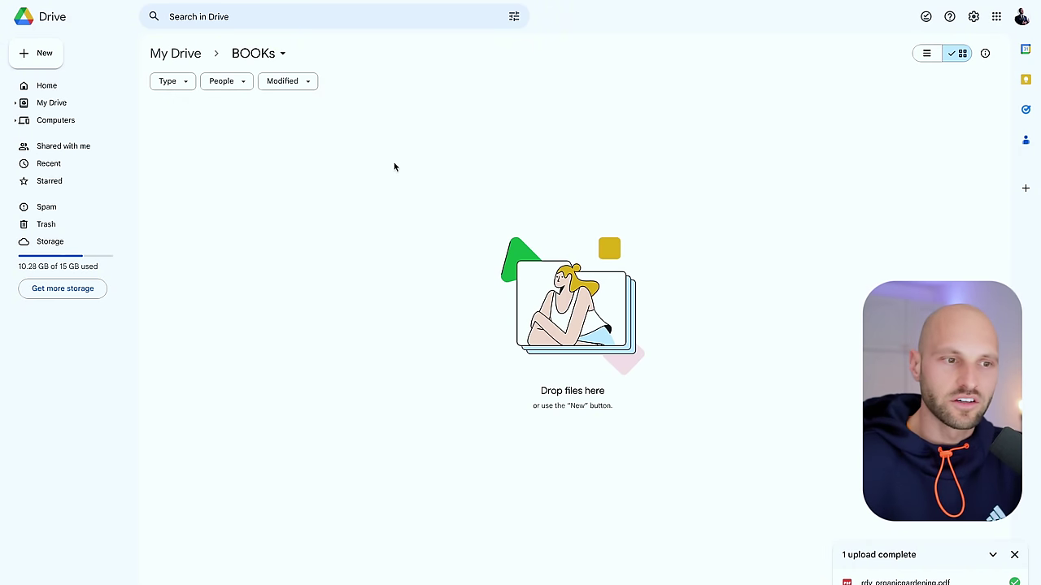
{"action": "key", "text": "super+Tab"}
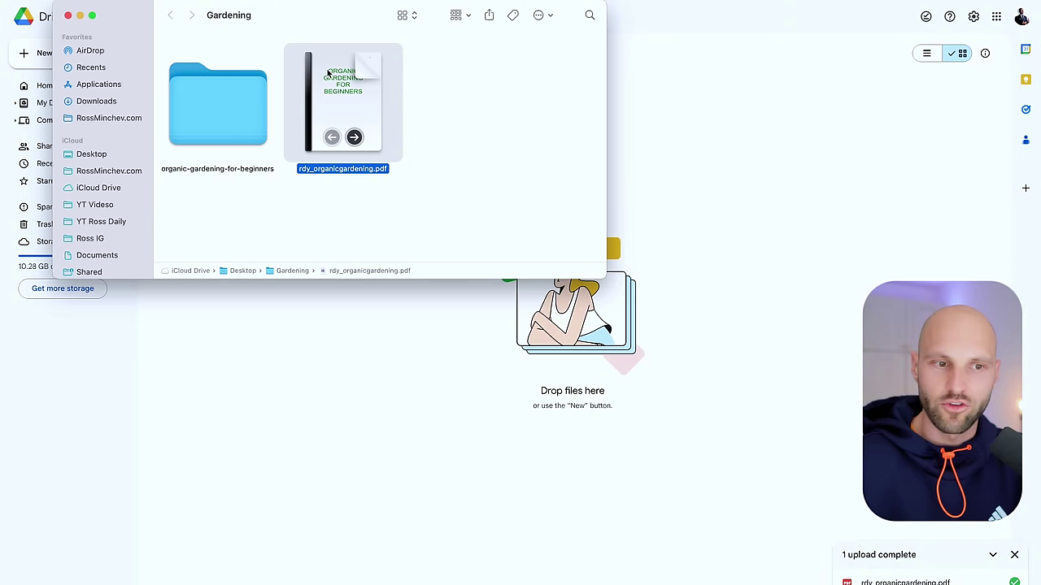
{"action": "left_click_drag", "start_coordinate": [336, 76], "coordinate": [392, 201]}
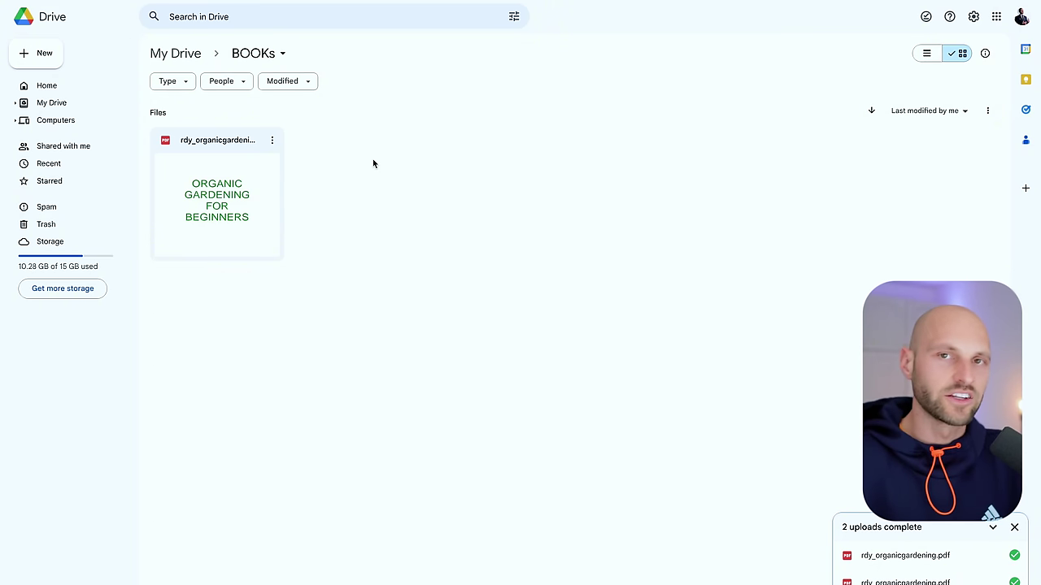
Open the uploaded rdy_organicgardening.pdf in Drive and look through all its pages to the end of page 32.
{"action": "double_click", "coordinate": [251, 197]}
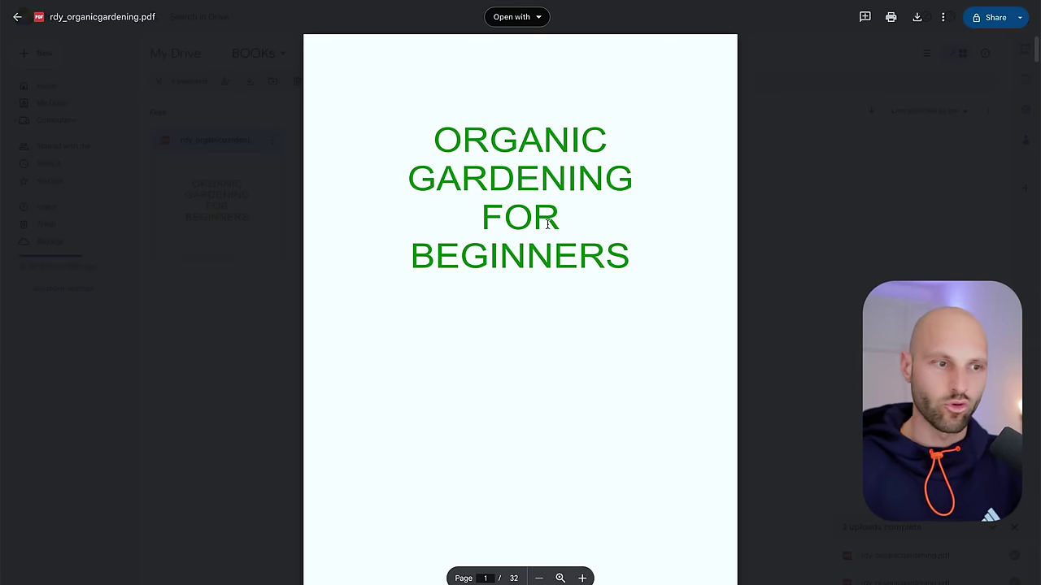
{"action": "scroll", "coordinate": [547, 225], "scroll_direction": "down", "scroll_amount": 20}
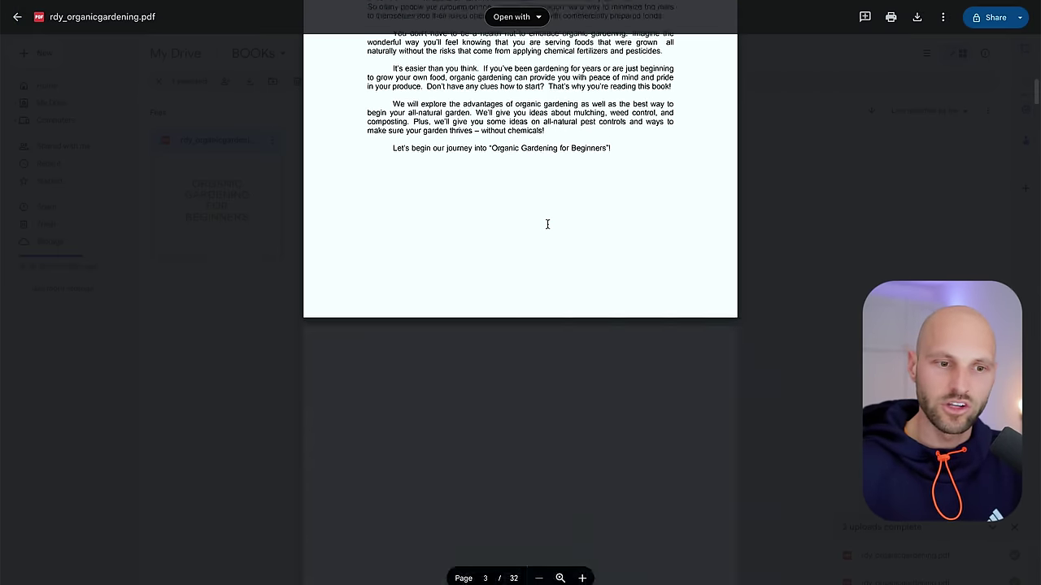
{"action": "scroll", "coordinate": [548, 224], "scroll_direction": "down", "scroll_amount": 20}
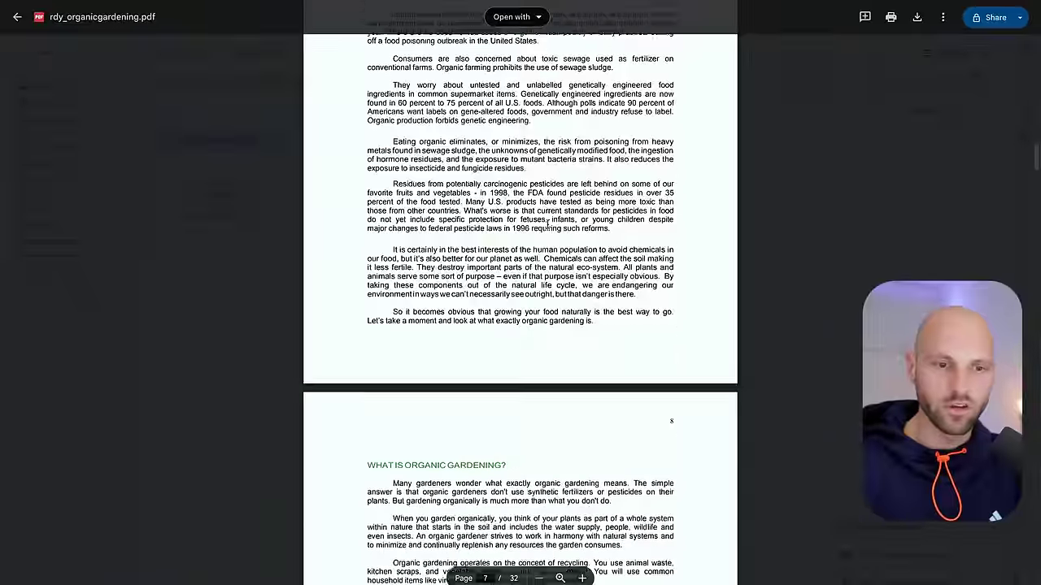
{"action": "scroll", "coordinate": [547, 224], "scroll_direction": "down", "scroll_amount": 6}
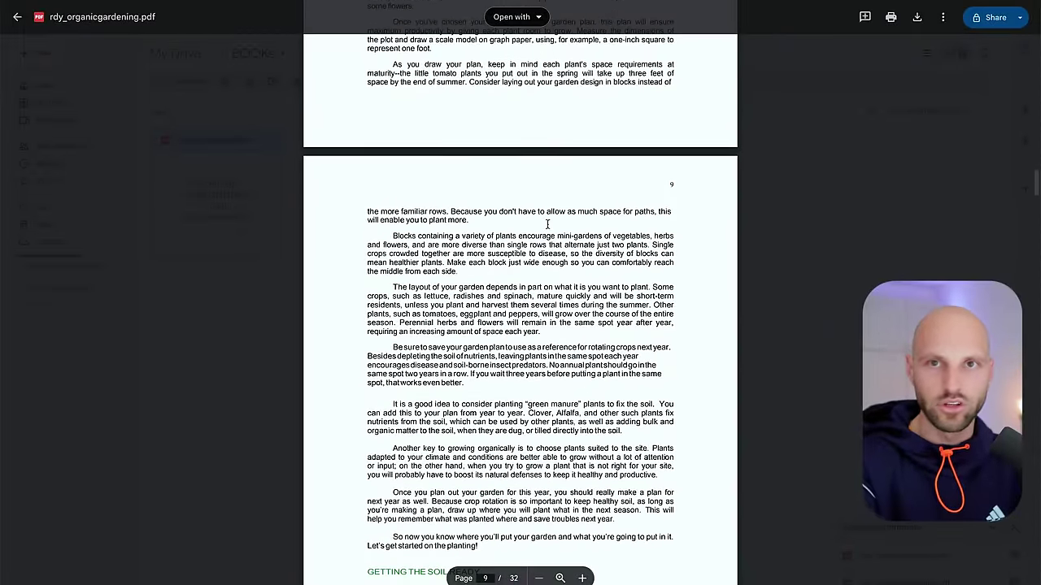
{"action": "scroll", "coordinate": [547, 225], "scroll_direction": "down", "scroll_amount": 7}
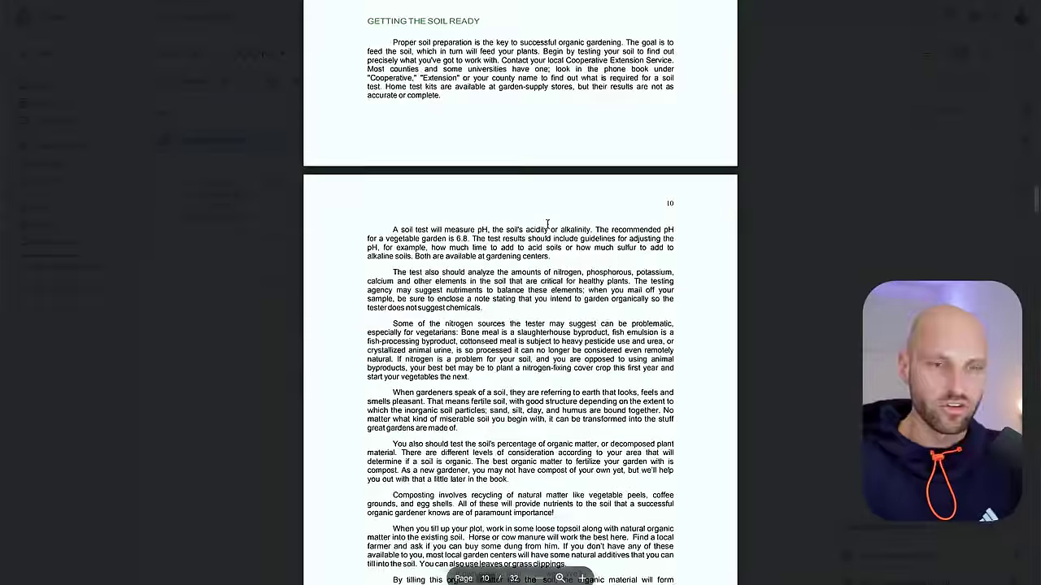
{"action": "scroll", "coordinate": [547, 224], "scroll_direction": "down", "scroll_amount": 8}
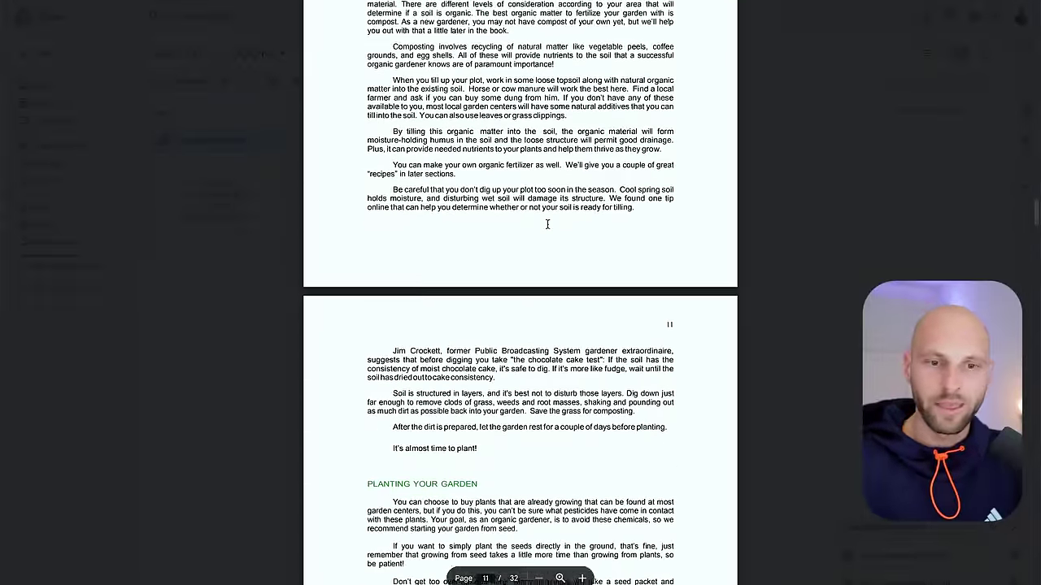
{"action": "scroll", "coordinate": [547, 224], "scroll_direction": "down", "scroll_amount": 20}
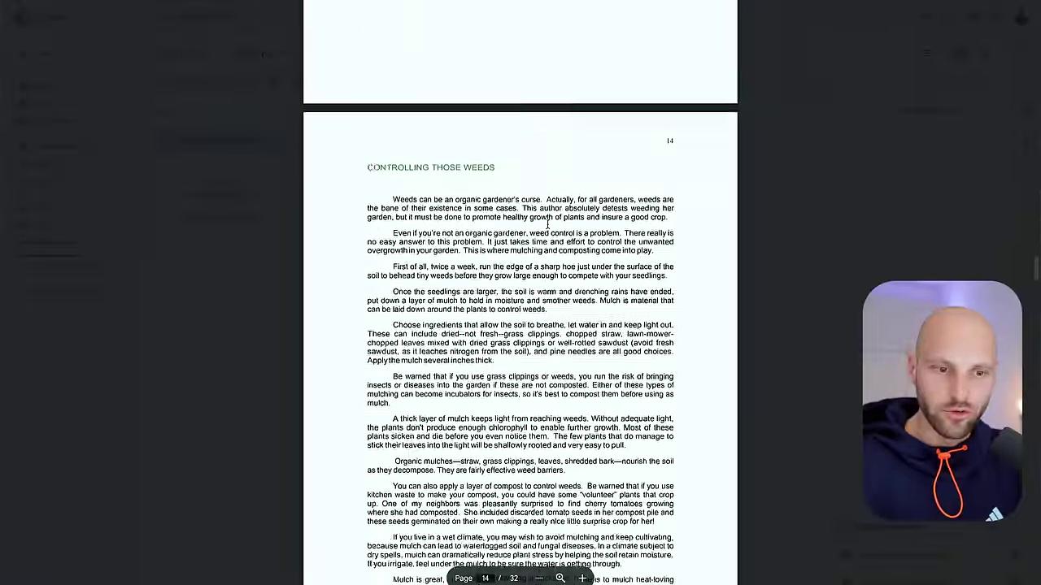
{"action": "scroll", "coordinate": [547, 224], "scroll_direction": "down", "scroll_amount": 12}
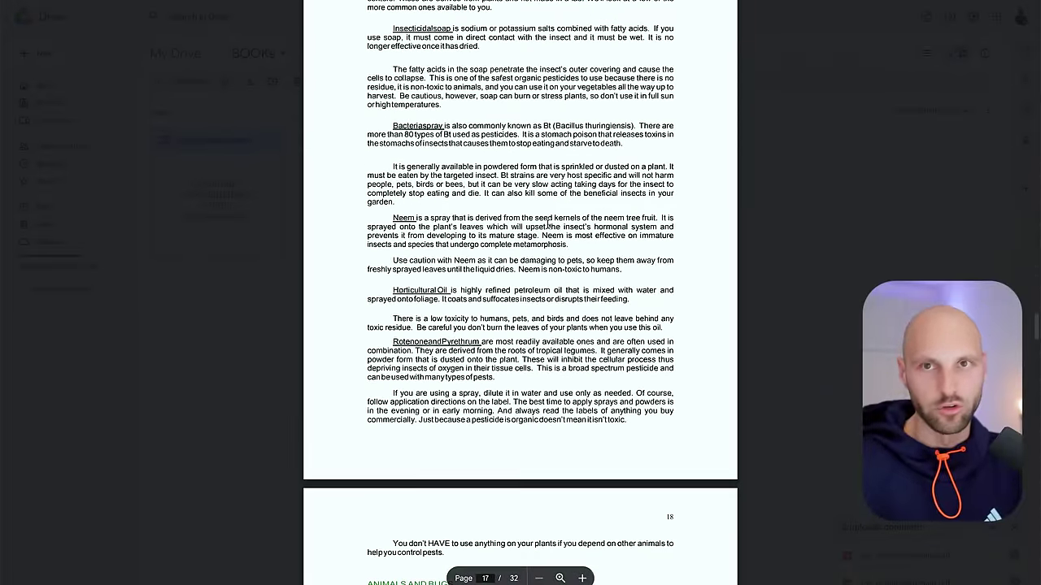
{"action": "scroll", "coordinate": [548, 224], "scroll_direction": "down", "scroll_amount": 10}
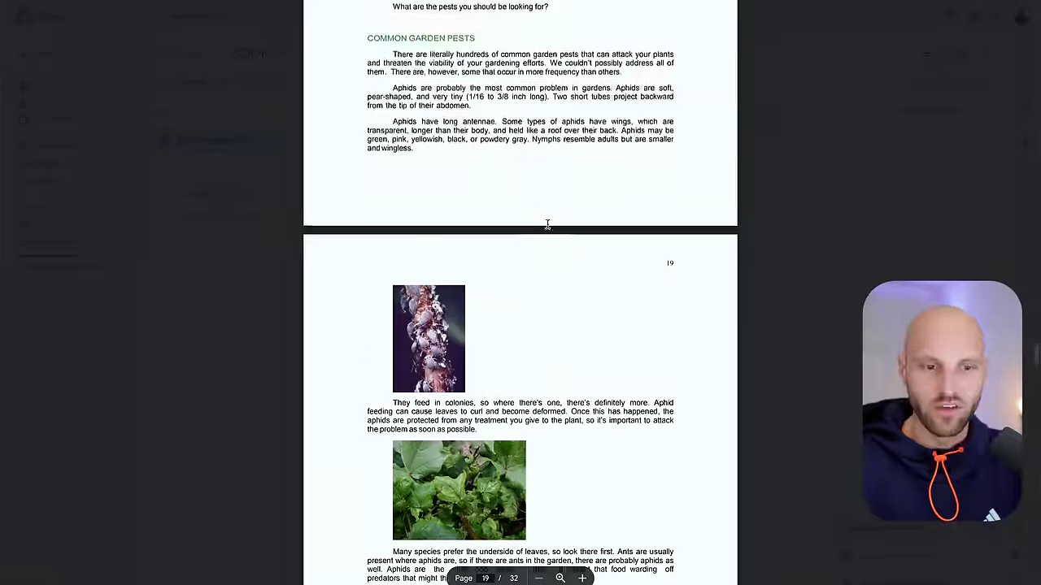
{"action": "scroll", "coordinate": [534, 220], "scroll_direction": "down", "scroll_amount": 10}
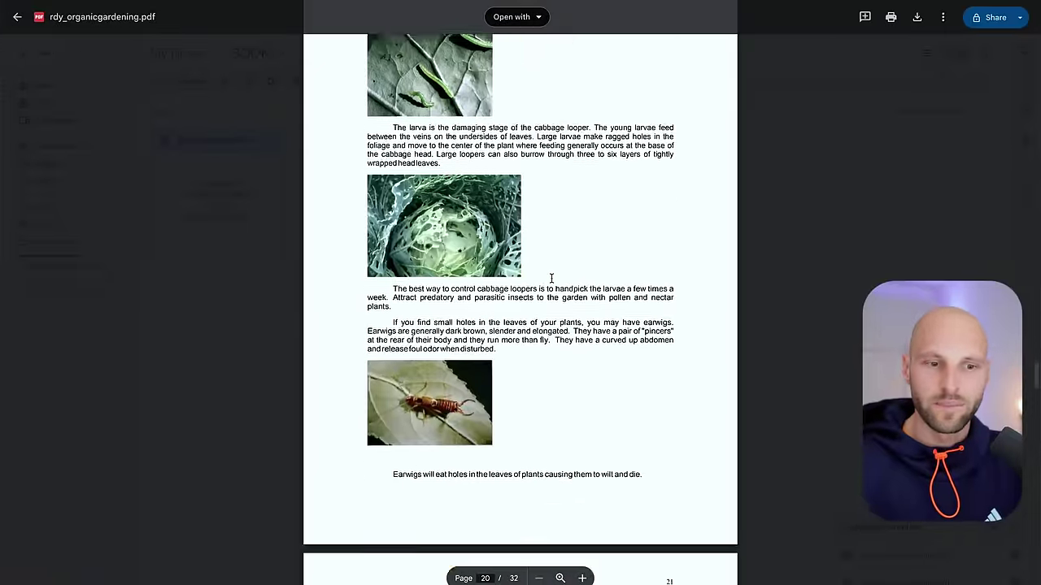
{"action": "scroll", "coordinate": [551, 279], "scroll_direction": "down", "scroll_amount": 10}
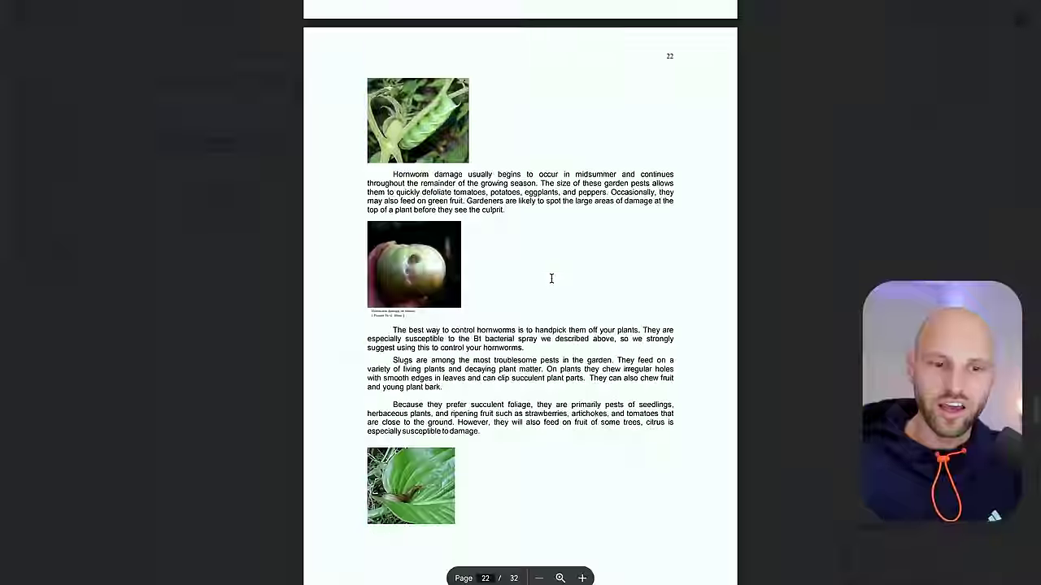
{"action": "scroll", "coordinate": [551, 278], "scroll_direction": "down", "scroll_amount": 15}
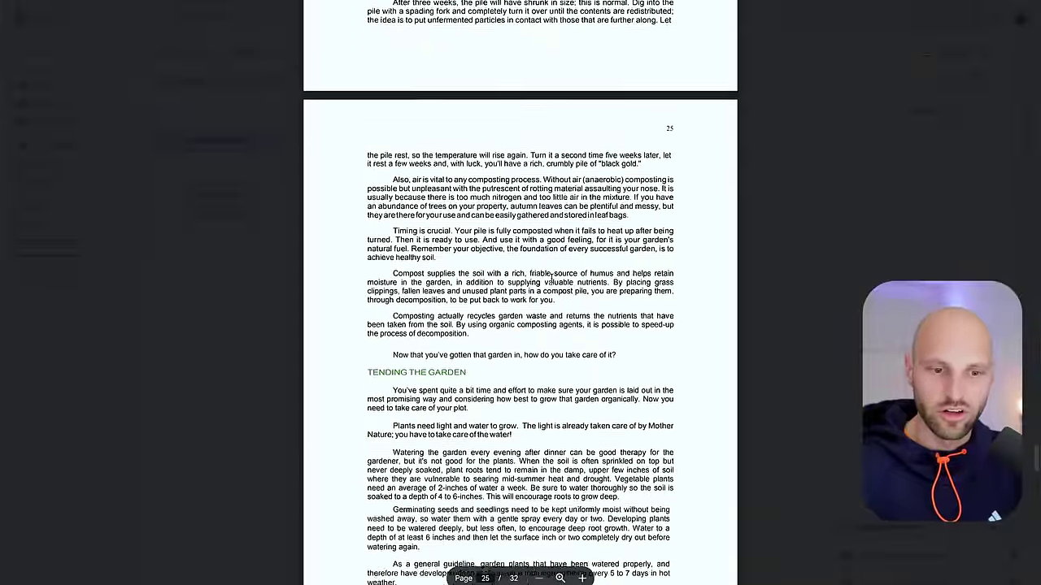
{"action": "scroll", "coordinate": [552, 279], "scroll_direction": "down", "scroll_amount": 20}
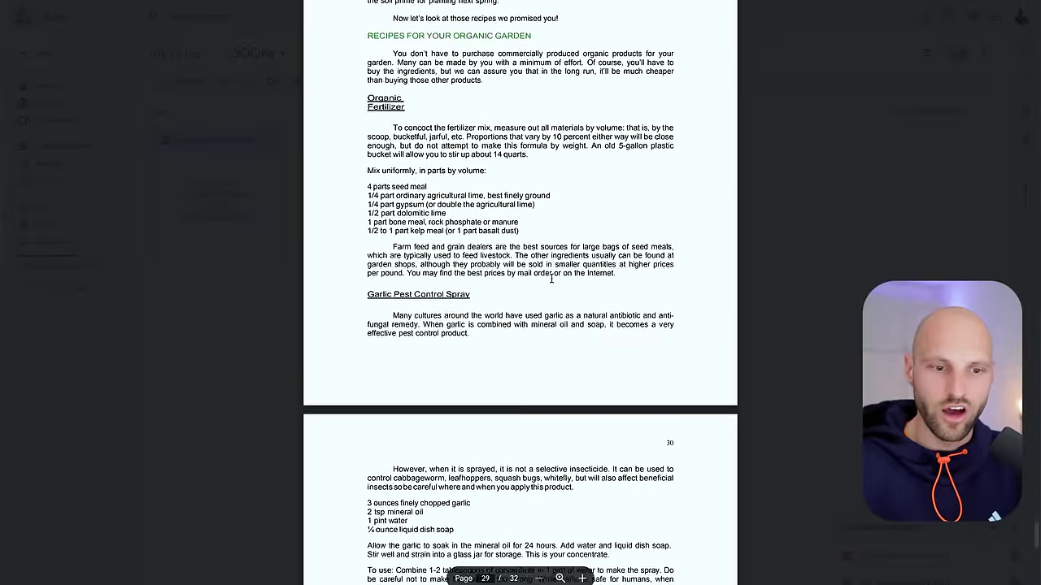
{"action": "scroll", "coordinate": [551, 279], "scroll_direction": "down", "scroll_amount": 5}
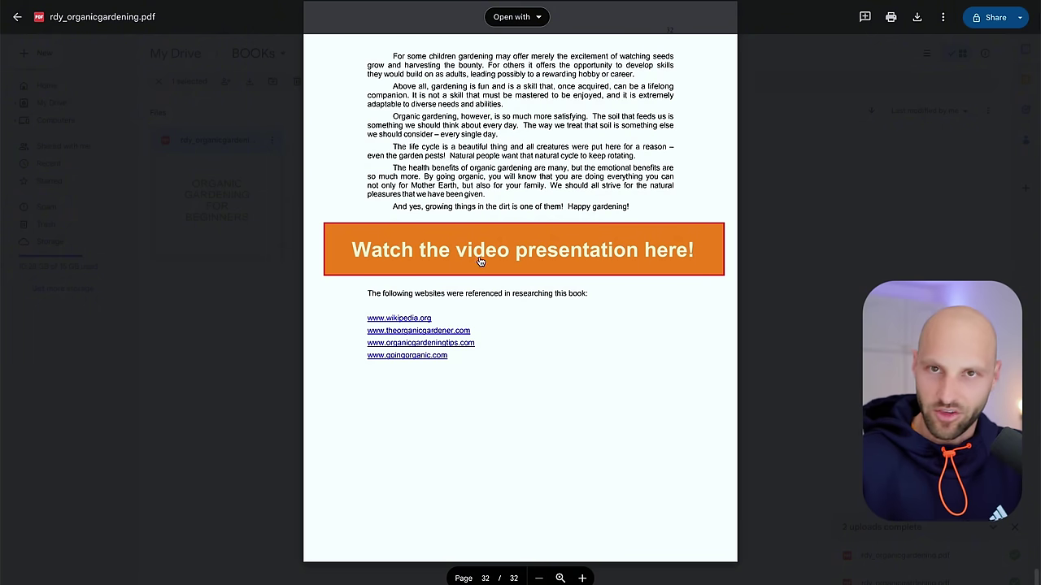
Test the "Watch the video presentation here!" banner on page 32 and switch from the keyword trends chart to the idplr.com tab.
{"action": "left_click", "coordinate": [488, 257]}
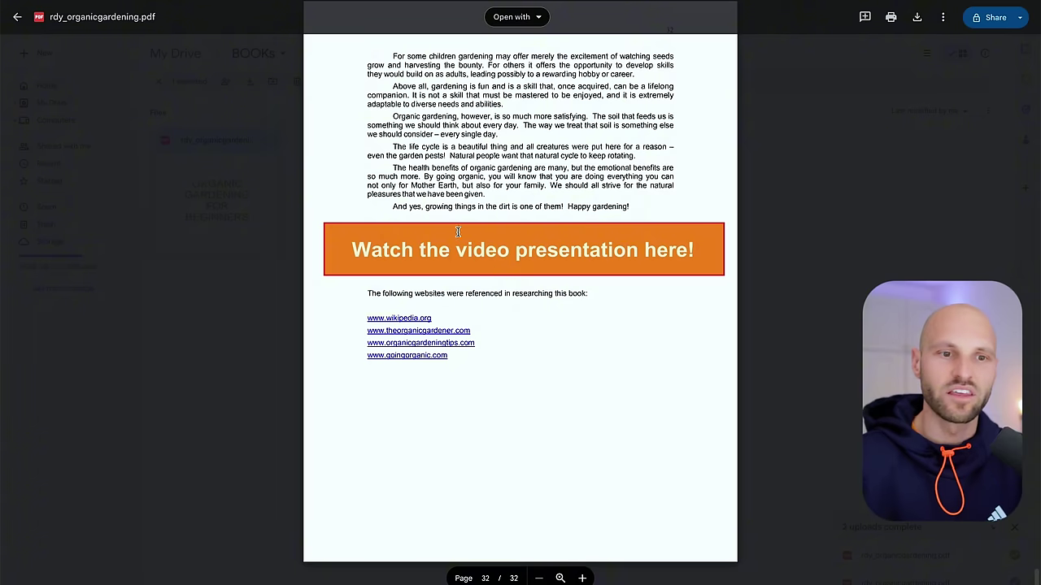
{"action": "scroll", "coordinate": [545, 157], "scroll_direction": "up", "scroll_amount": 3}
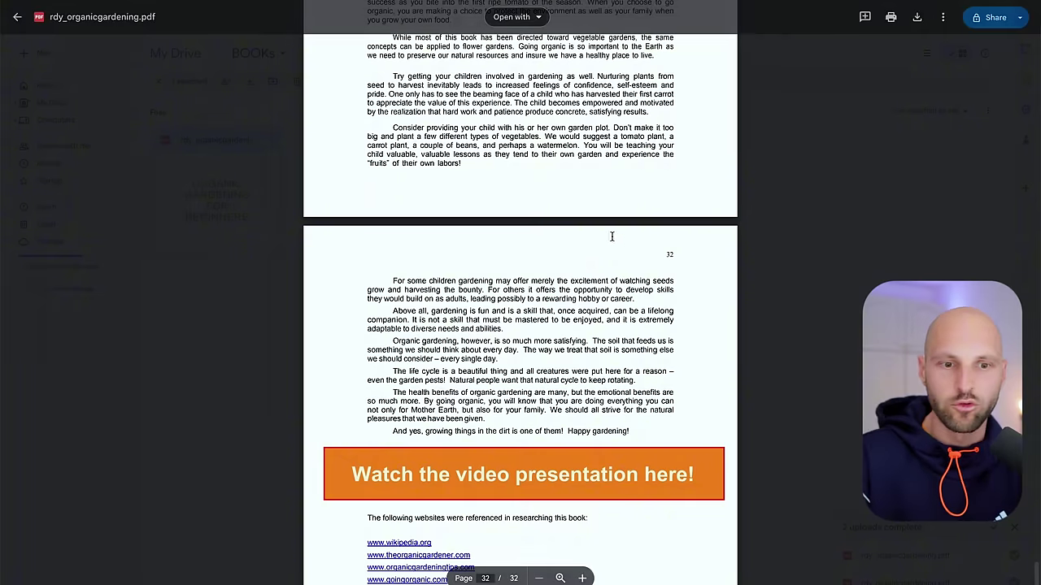
{"action": "scroll", "coordinate": [550, 239], "scroll_direction": "down", "scroll_amount": 1}
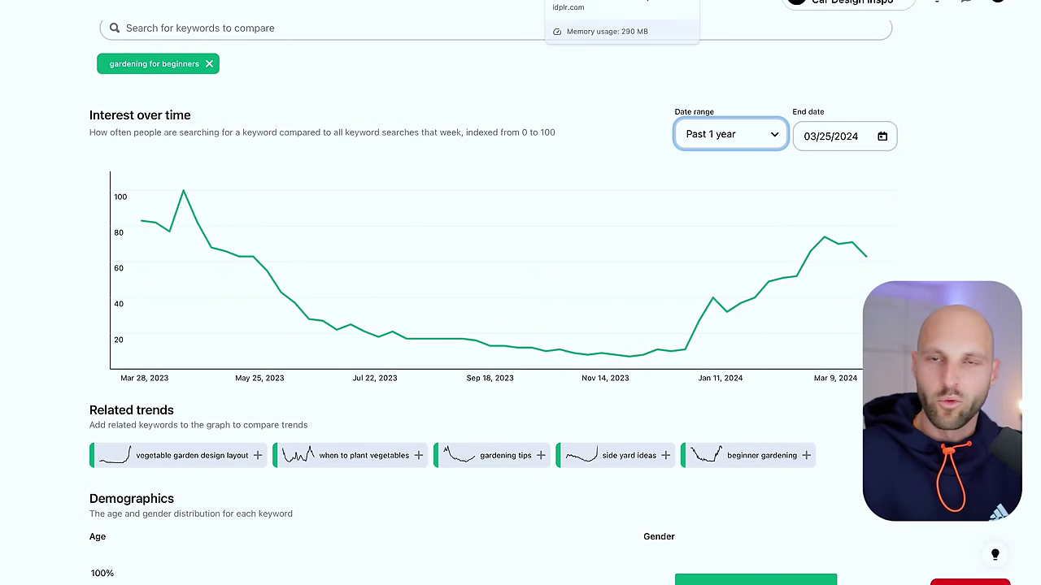
{"action": "left_click", "coordinate": [606, 1]}
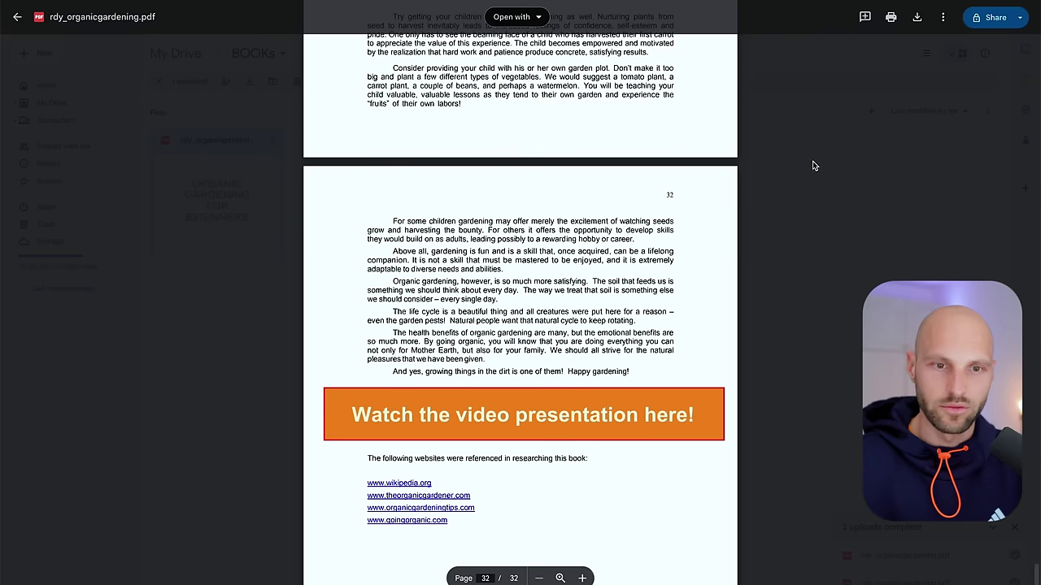
Leave the PDF preview and check the average earnings per conversion of the Medicinal Garden Kit offer on ClickBank.
{"action": "left_click", "coordinate": [814, 166]}
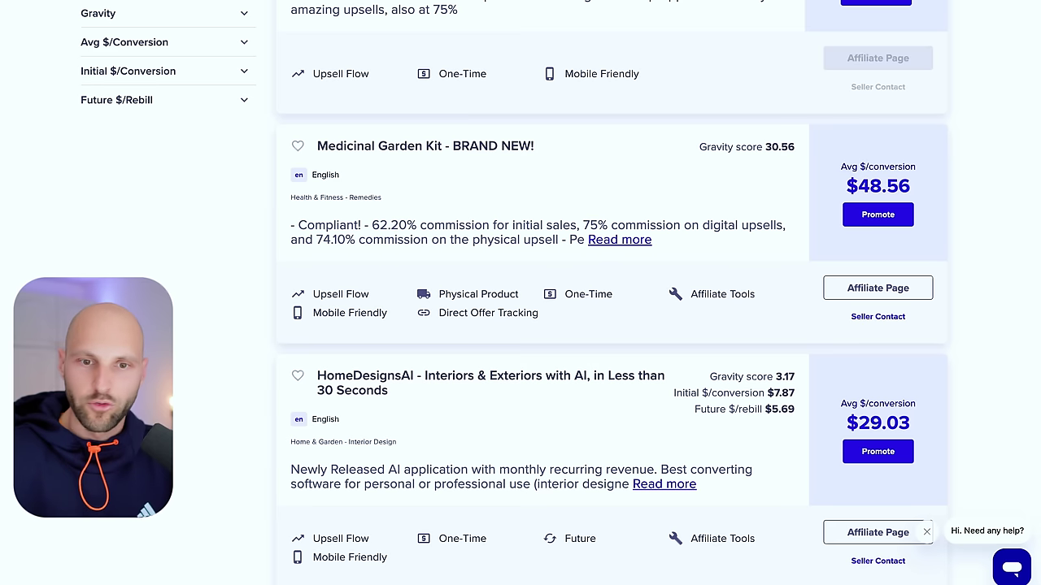
{"action": "mouse_move", "coordinate": [886, 185]}
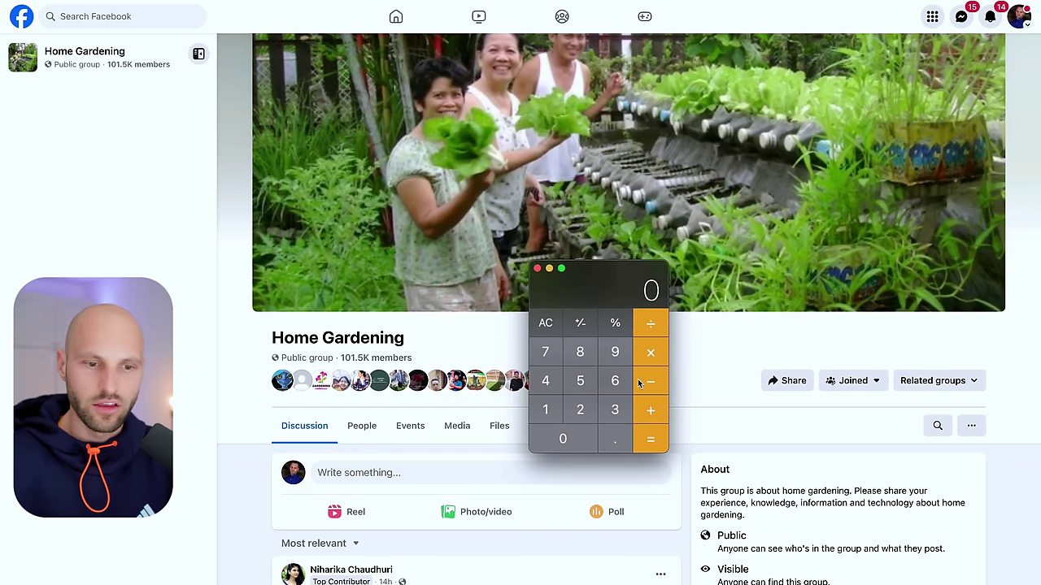
In the calculator over the Home Gardening Facebook group, enter 0.01 multiplied by 100,000.
{"action": "left_click", "coordinate": [558, 434]}
{"action": "left_click", "coordinate": [622, 441]}
{"action": "left_click", "coordinate": [577, 443]}
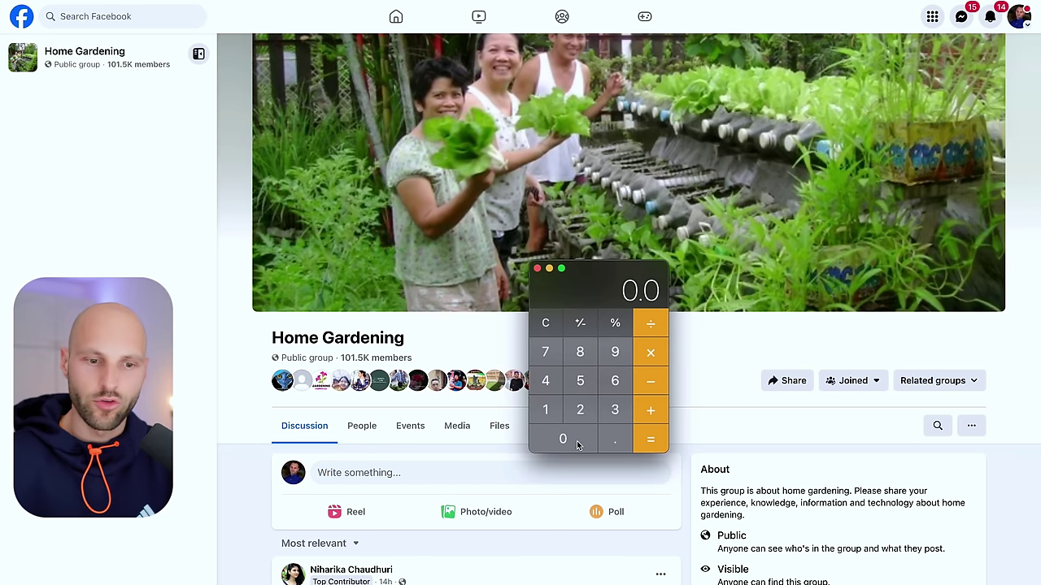
{"action": "left_click", "coordinate": [545, 410]}
{"action": "left_click", "coordinate": [653, 353]}
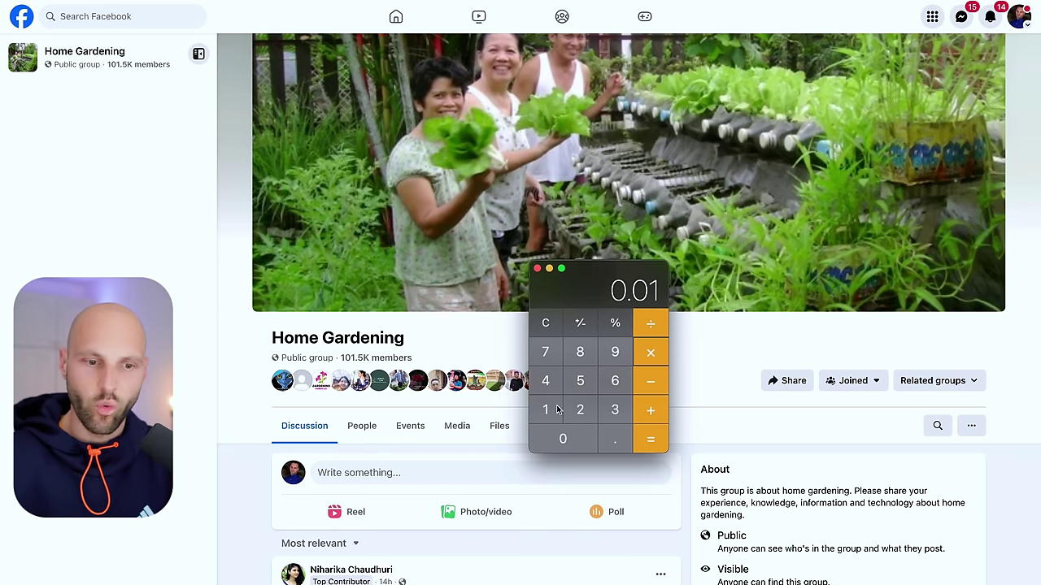
{"action": "left_click", "coordinate": [545, 410]}
{"action": "left_click", "coordinate": [558, 437]}
{"action": "left_click", "coordinate": [558, 441]}
{"action": "left_click", "coordinate": [560, 439]}
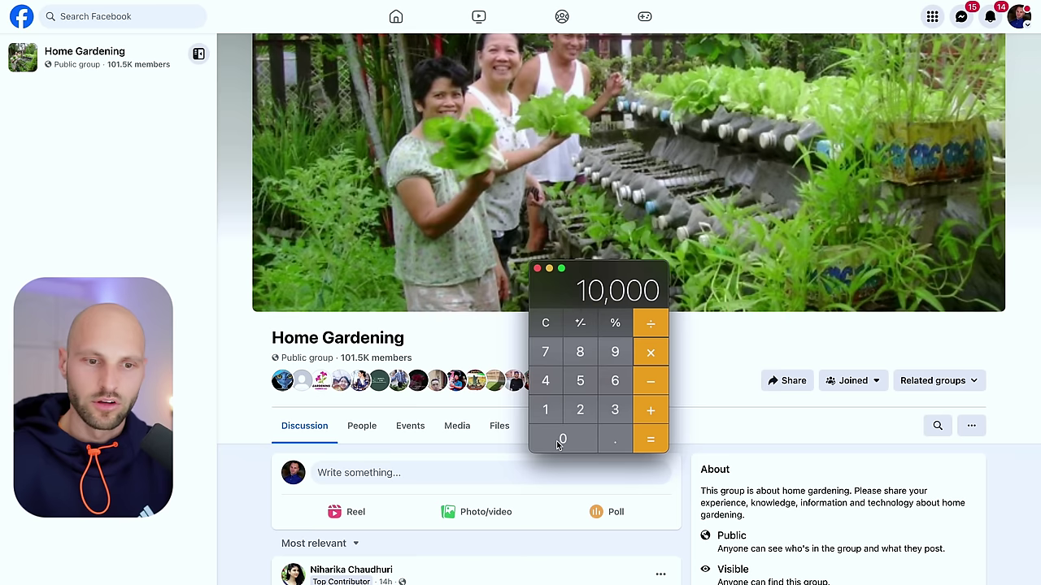
{"action": "left_click", "coordinate": [560, 440]}
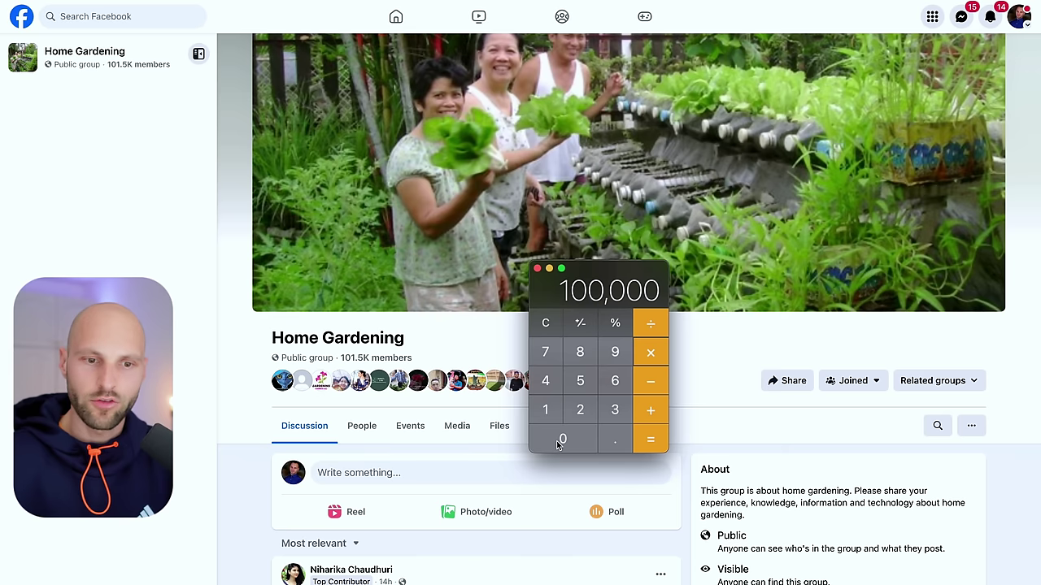
Multiply the calculated number by 50 to estimate the earnings, and close the calculator.
{"action": "left_click", "coordinate": [648, 355]}
{"action": "left_click", "coordinate": [581, 379]}
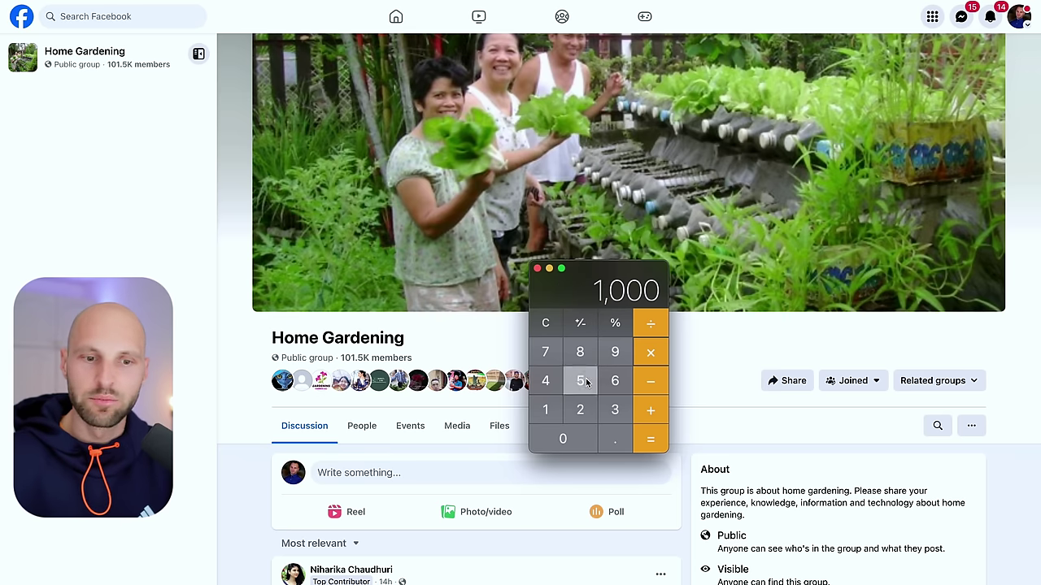
{"action": "left_click", "coordinate": [562, 439]}
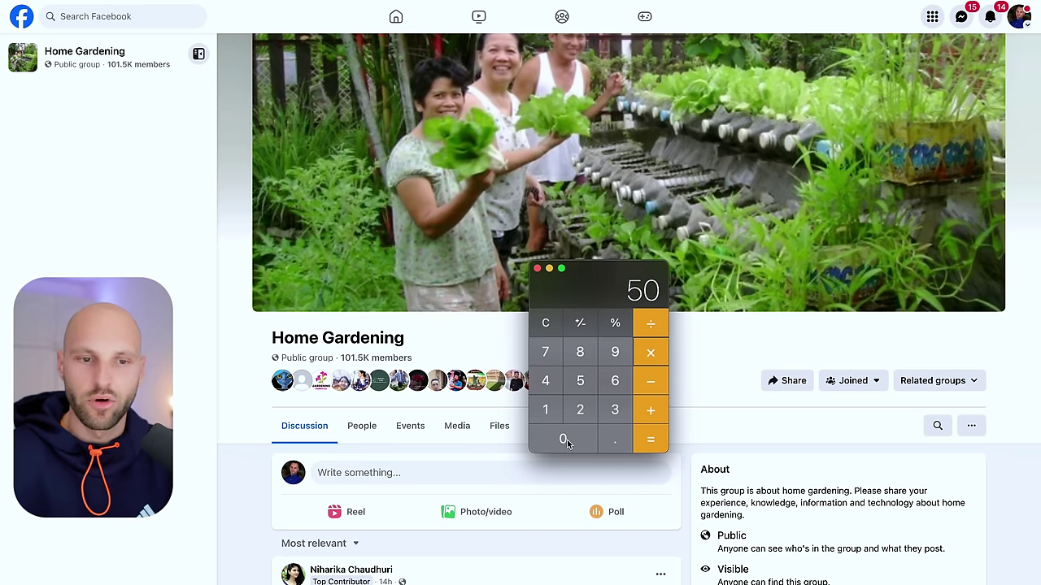
{"action": "left_click", "coordinate": [650, 441]}
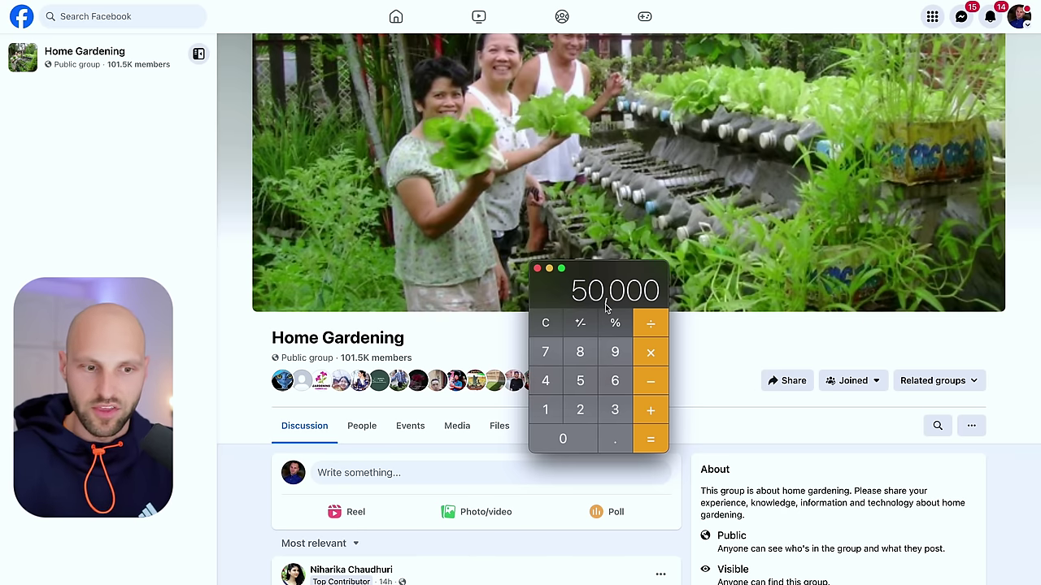
{"action": "left_click_drag", "start_coordinate": [606, 308], "coordinate": [593, 254]}
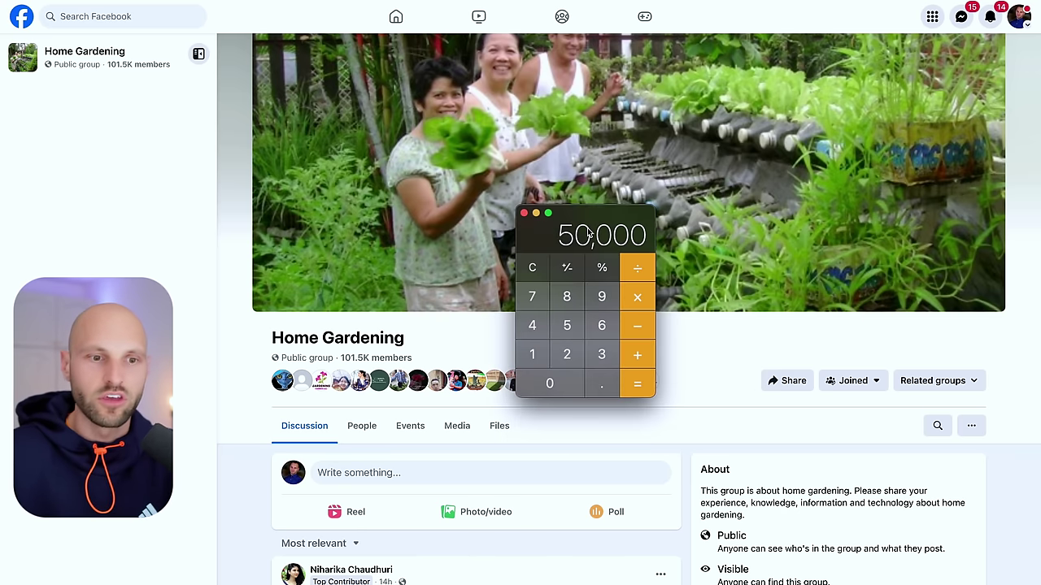
{"action": "left_click", "coordinate": [524, 217]}
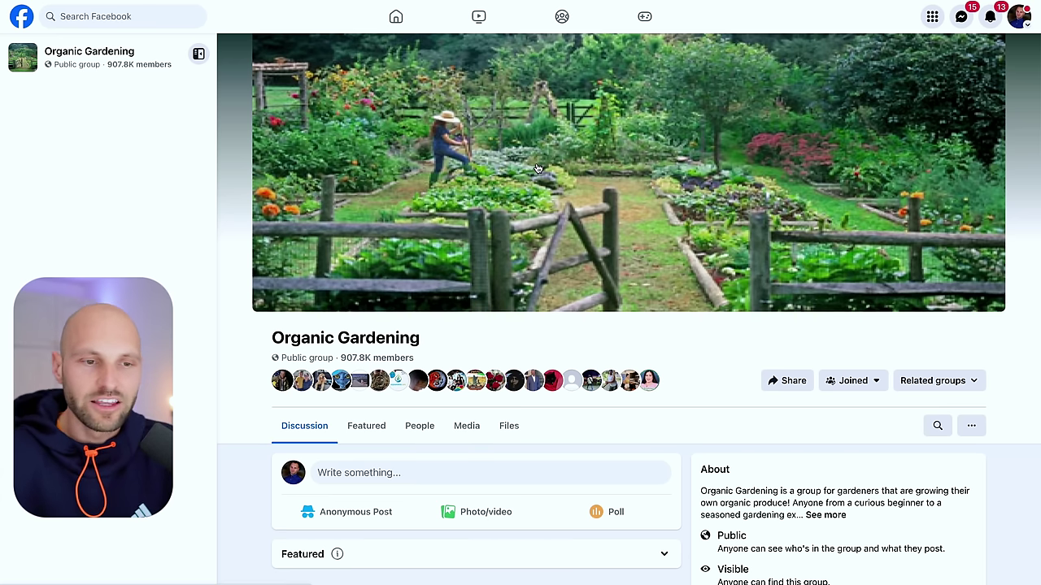
View the Organic Gardening group's cover photo in full size and return to the group page.
{"action": "left_click", "coordinate": [536, 168]}
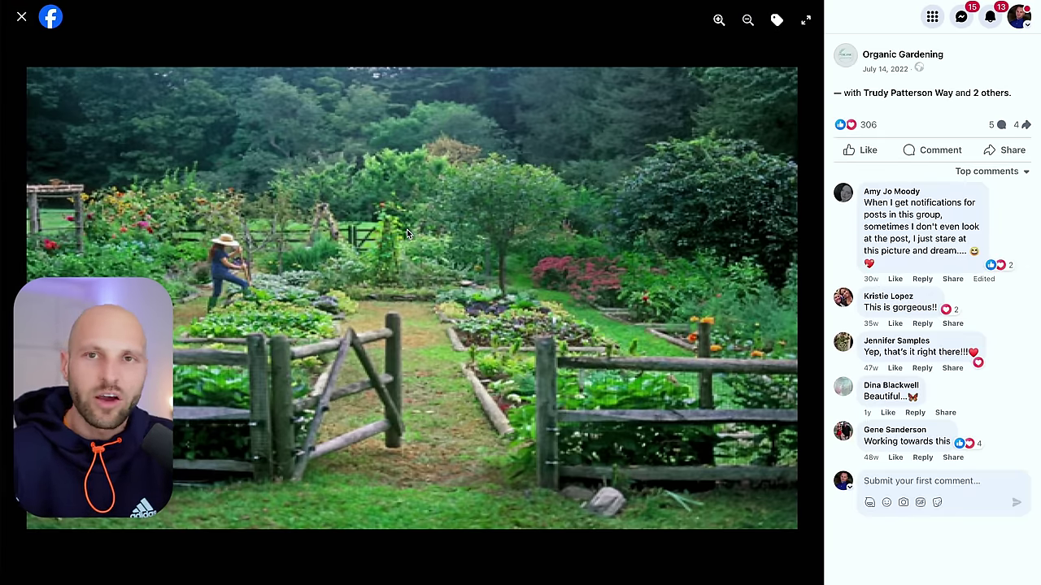
{"action": "key", "text": "Escape"}
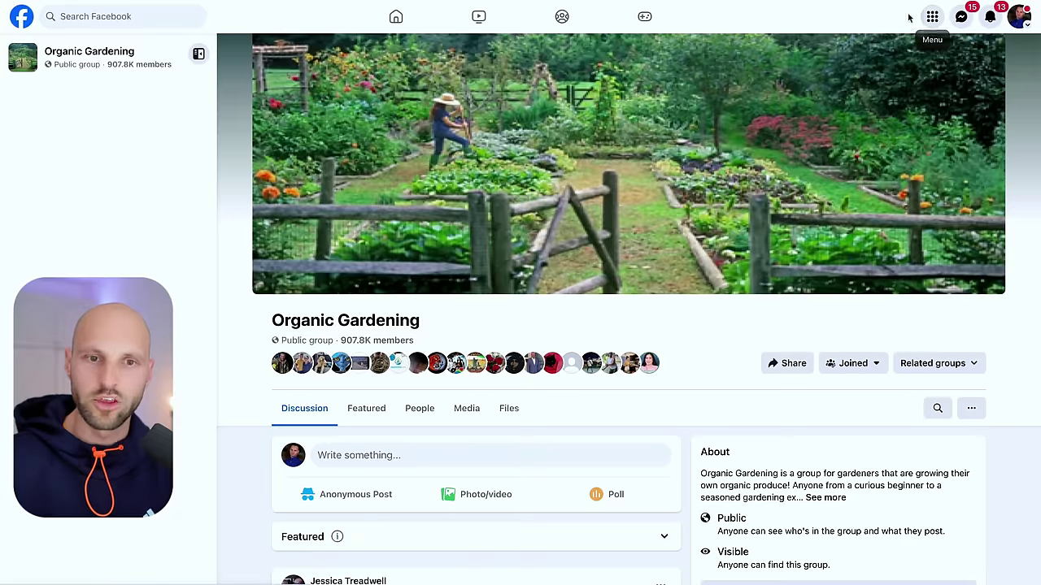
Open Facebook's page for creating a new group in a new browser tab.
{"action": "left_click", "coordinate": [932, 16]}
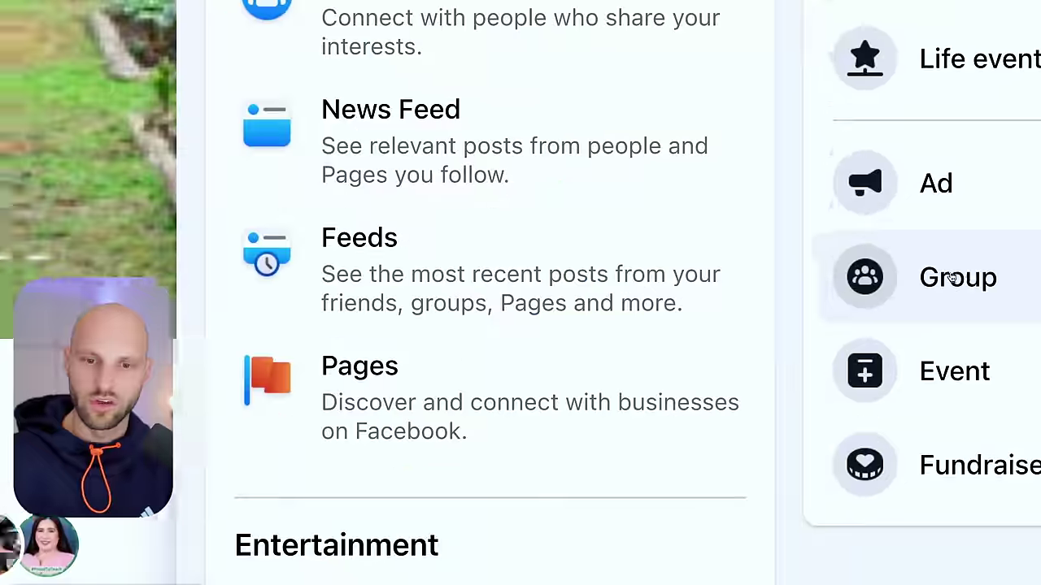
{"action": "right_click", "coordinate": [823, 277]}
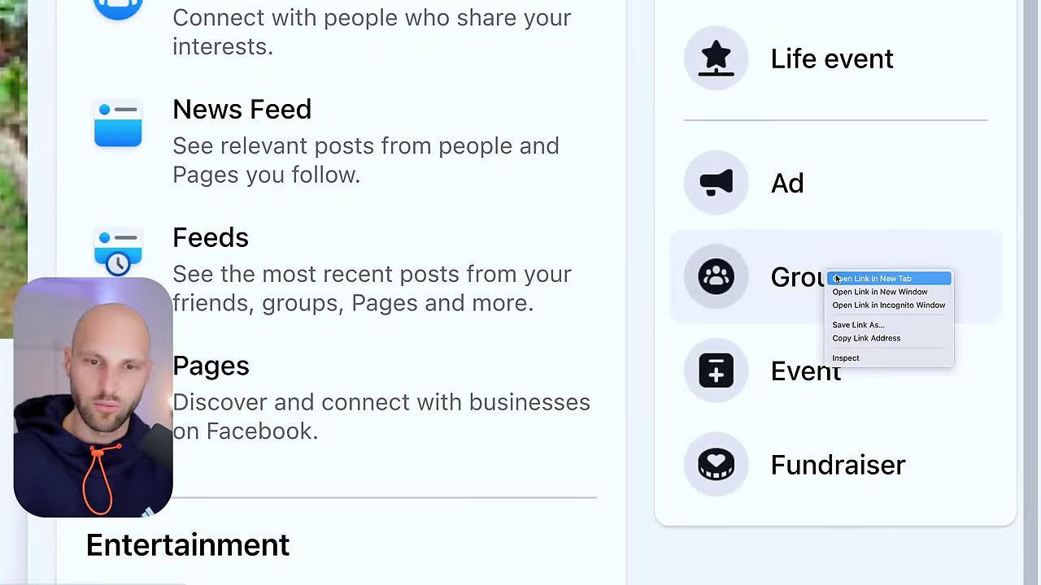
{"action": "left_click", "coordinate": [833, 276]}
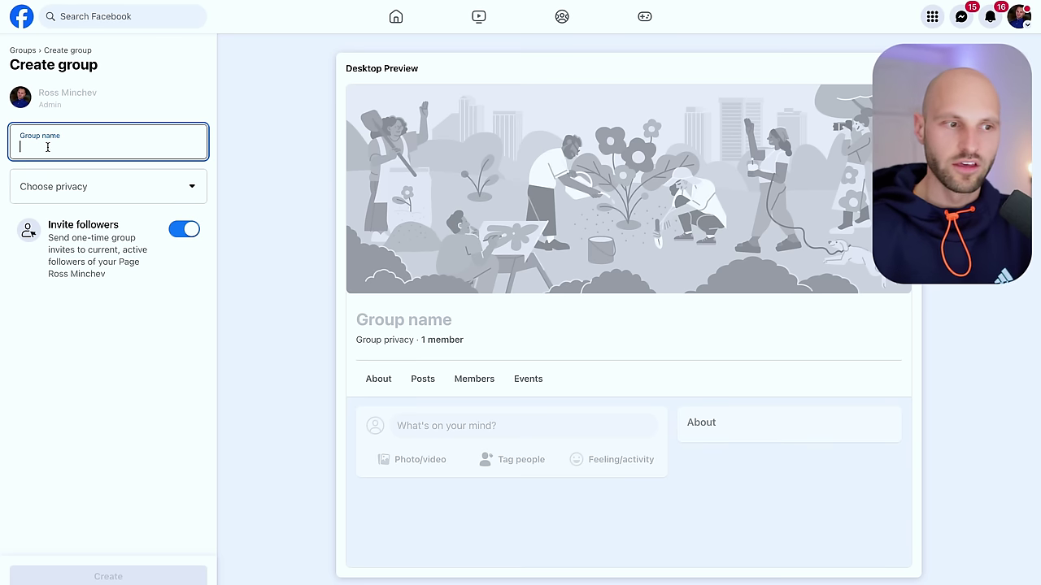
Create a public Facebook group named Green Gardening.
{"action": "type", "text": "Green G"}
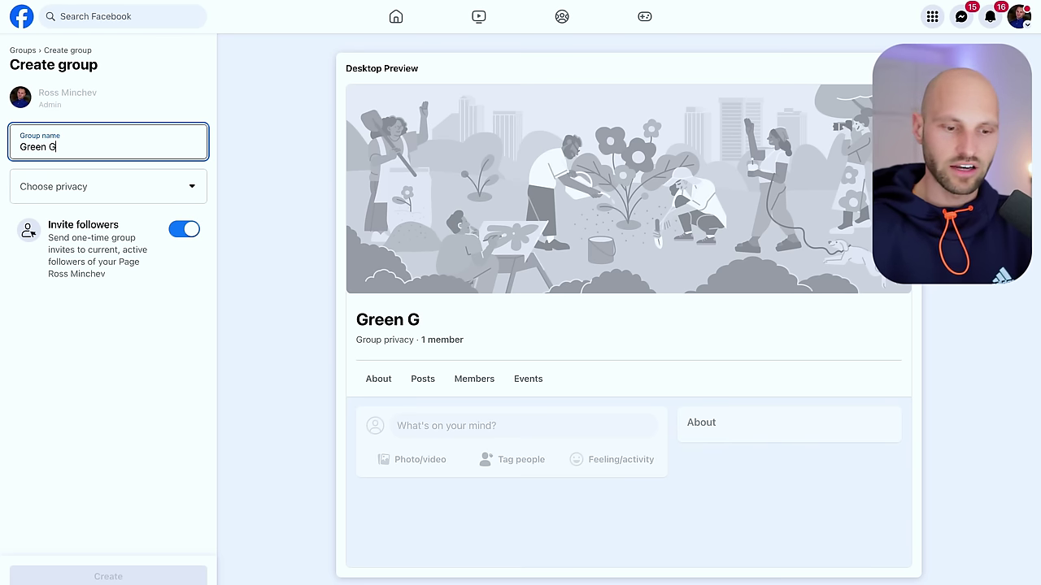
{"action": "type", "text": "ard"}
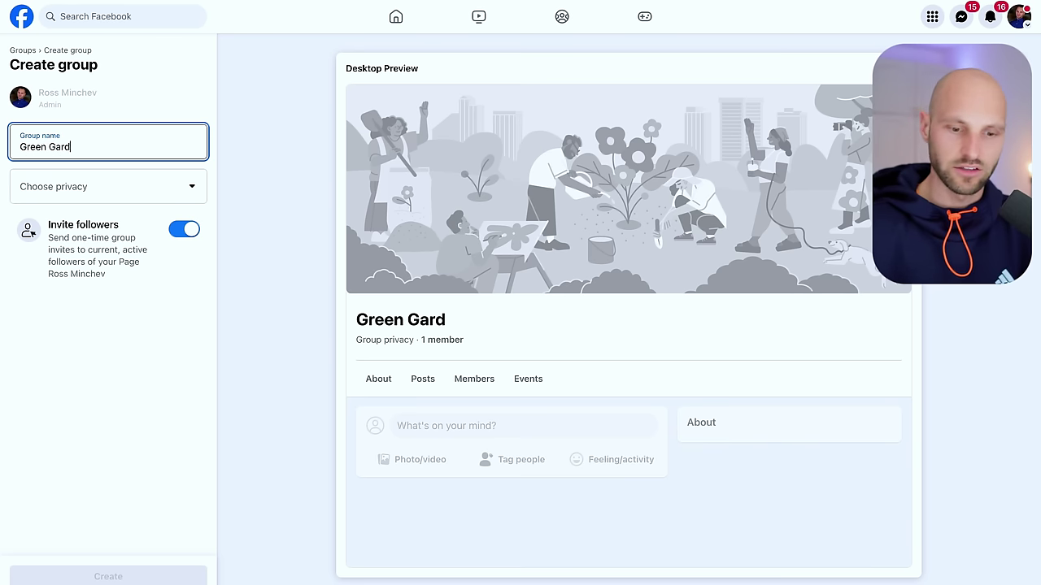
{"action": "type", "text": "ingin"}
{"action": "key", "text": "BackSpace"}
{"action": "key", "text": "BackSpace"}
{"action": "key", "text": "BackSpace"}
{"action": "key", "text": "BackSpace"}
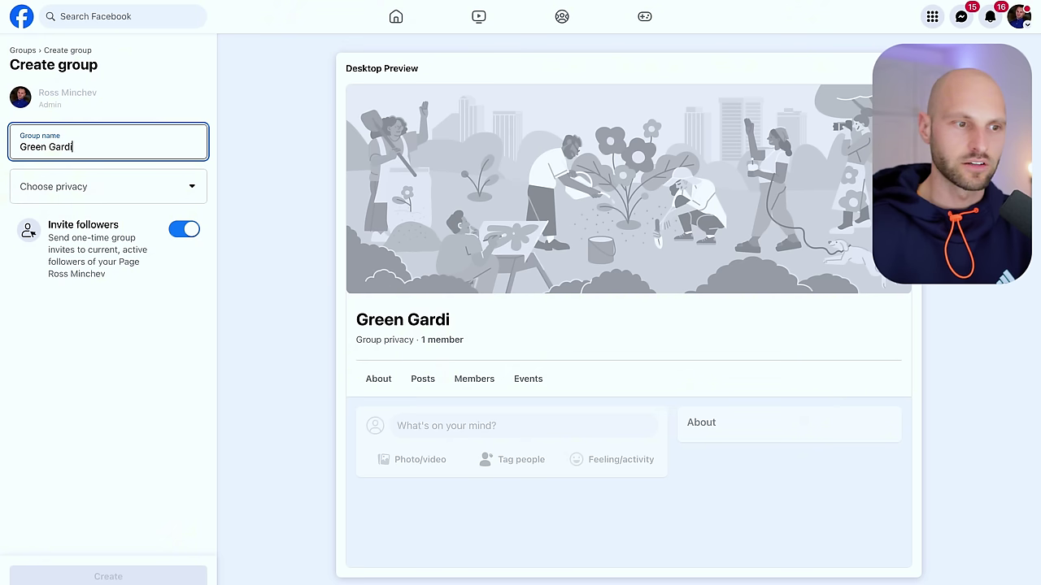
{"action": "key", "text": "BackSpace"}
{"action": "type", "text": "ening"}
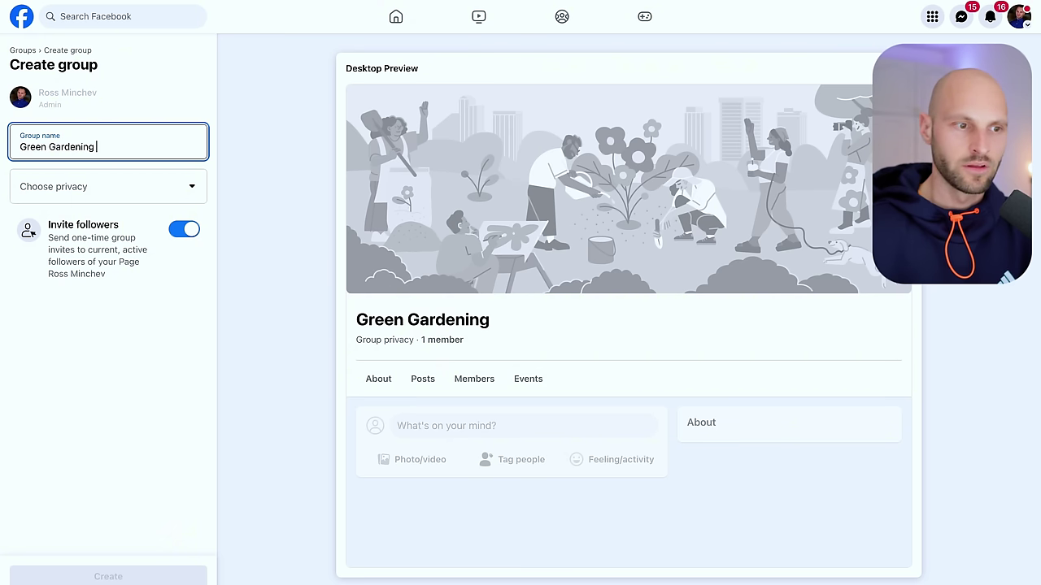
{"action": "left_click", "coordinate": [159, 191]}
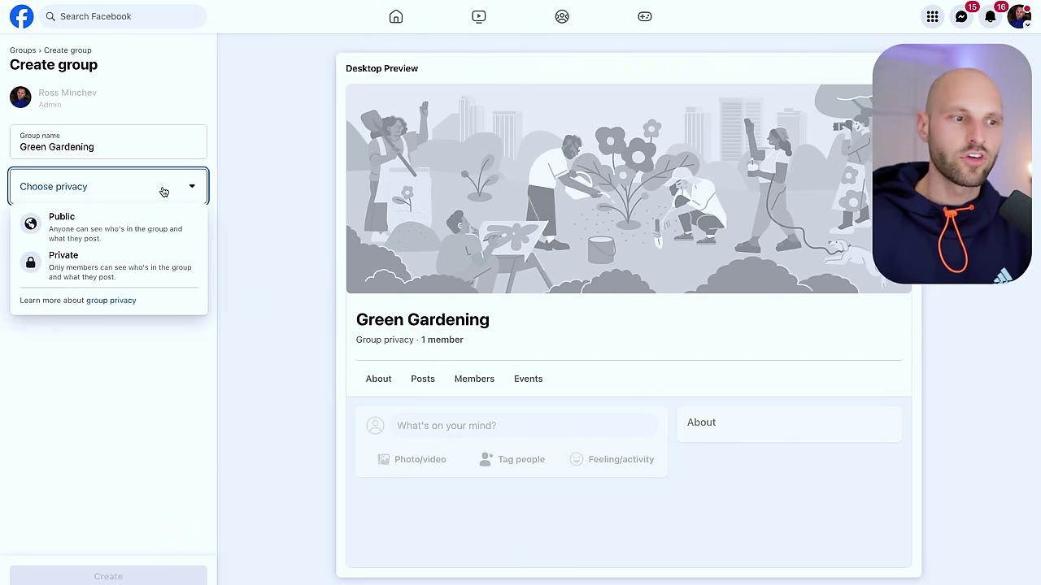
{"action": "left_click", "coordinate": [114, 230]}
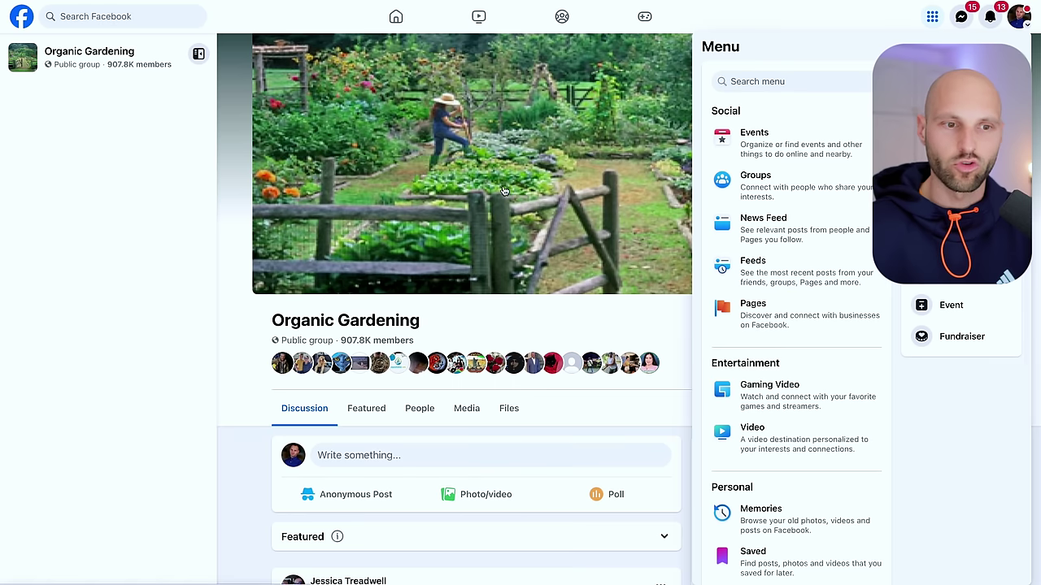
{"action": "left_click", "coordinate": [504, 190]}
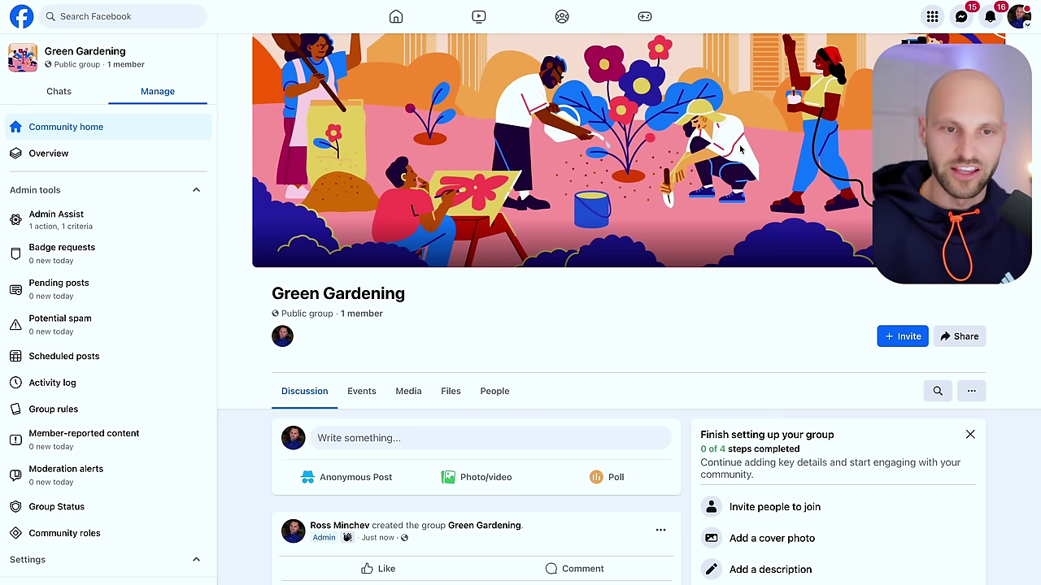
Switch to Canva in a new browser tab and start a blank Facebook Cover design of 1640 × 924 px.
{"action": "key", "text": "ctrl+t"}
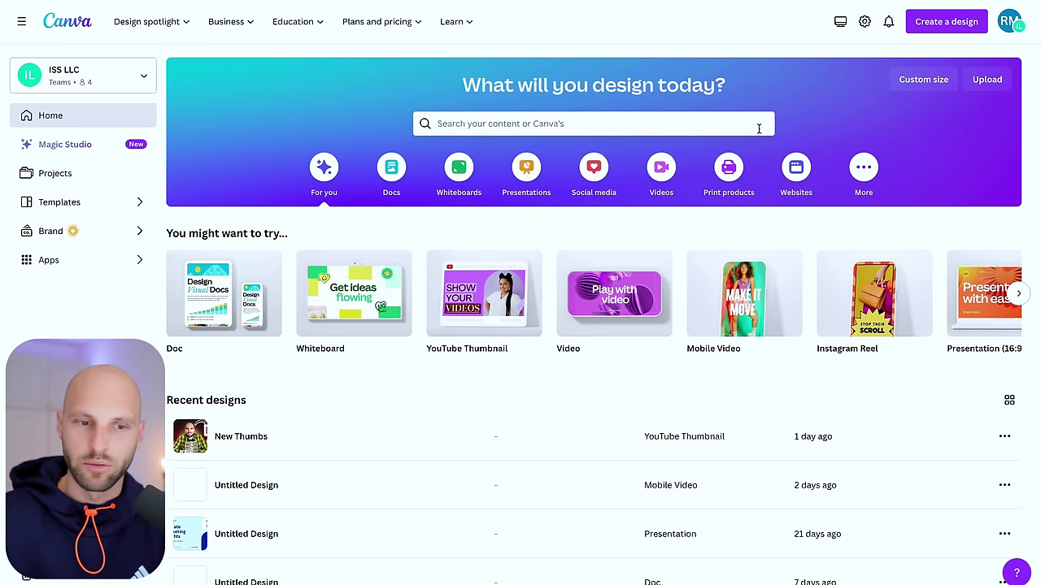
{"action": "left_click", "coordinate": [961, 26]}
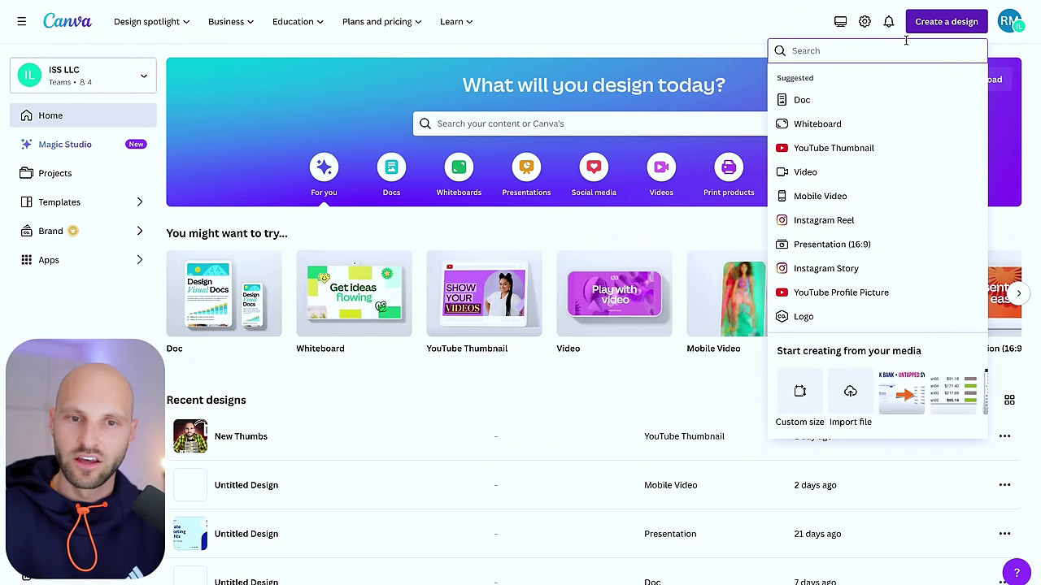
{"action": "type", "text": "faceb"}
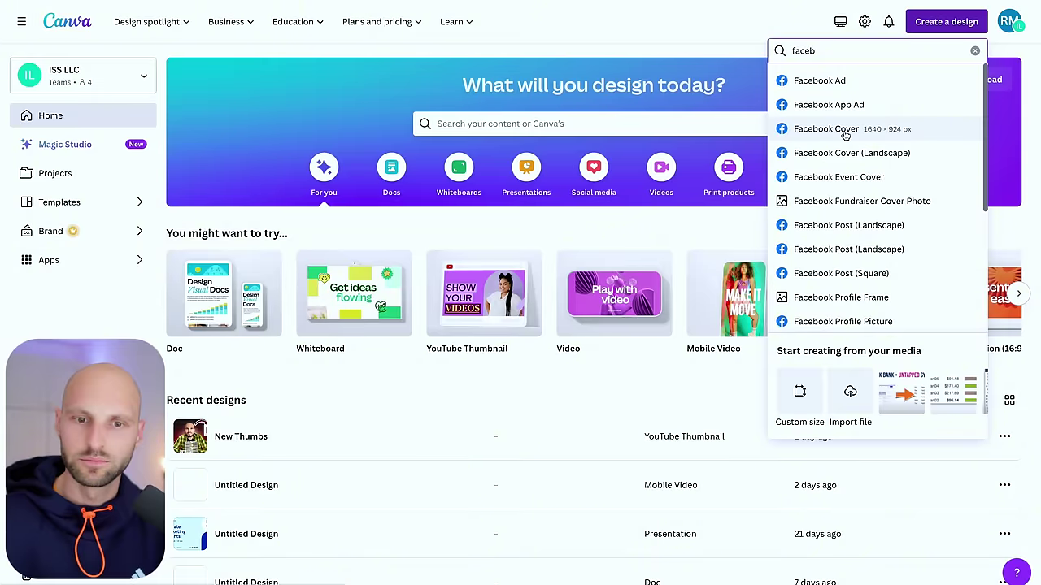
{"action": "left_click", "coordinate": [850, 128]}
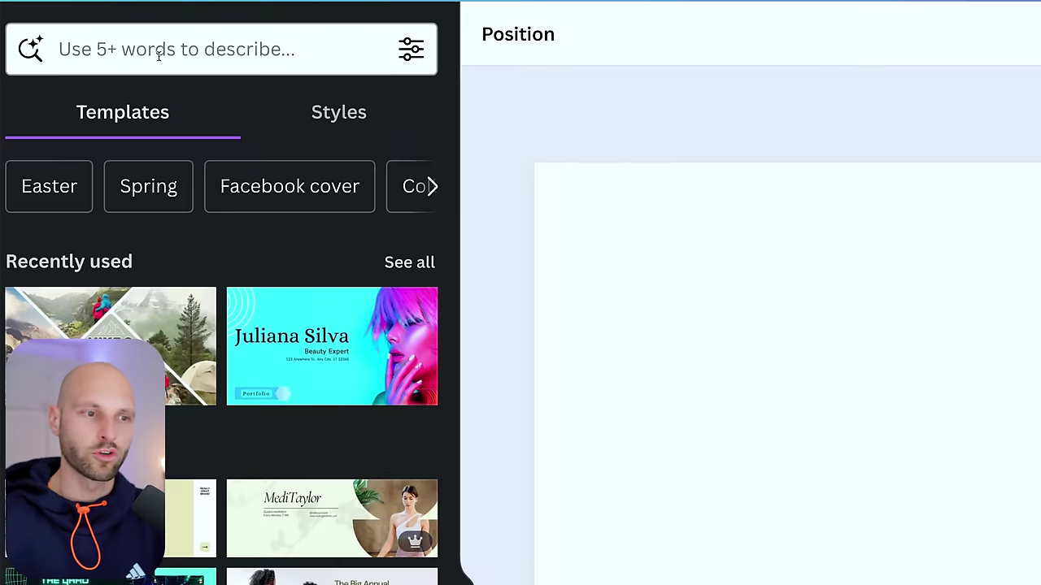
Search the templates for gardening and apply the Green and White Modern Gardening Service Facebook Cover to the page.
{"action": "left_click", "coordinate": [158, 54]}
{"action": "type", "text": "gardening"}
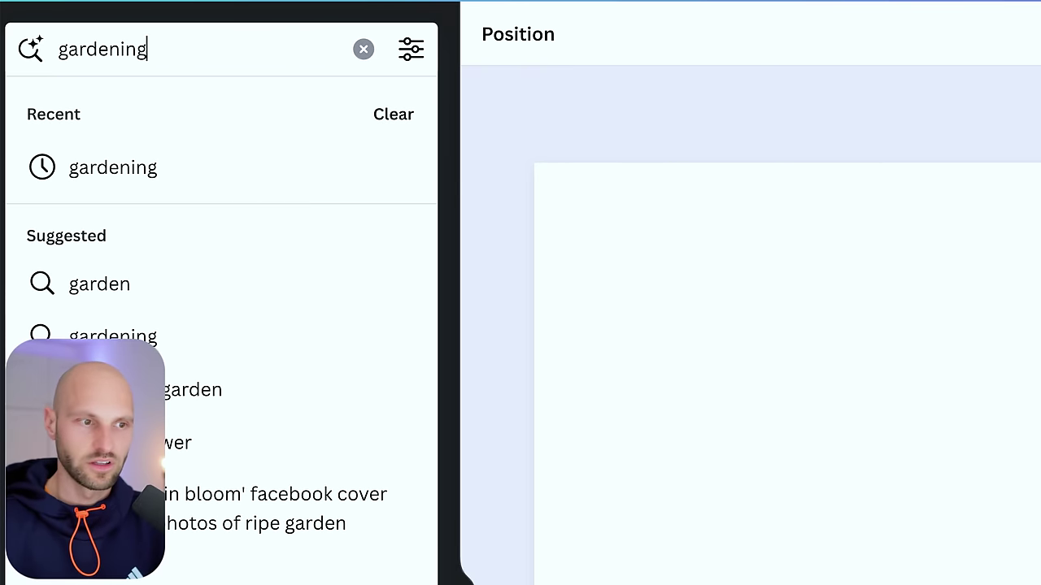
{"action": "key", "text": "Return"}
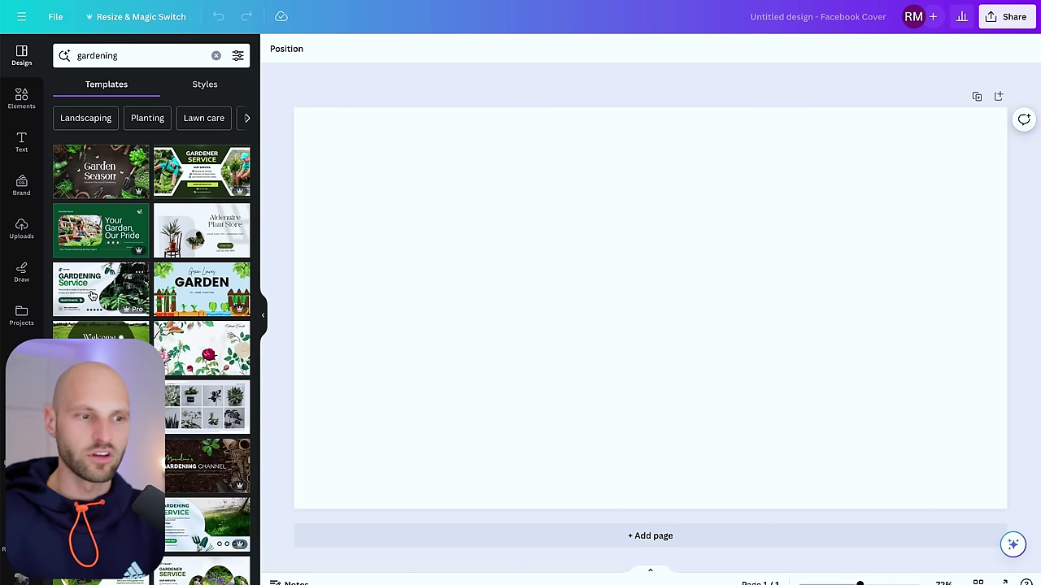
{"action": "left_click", "coordinate": [92, 295]}
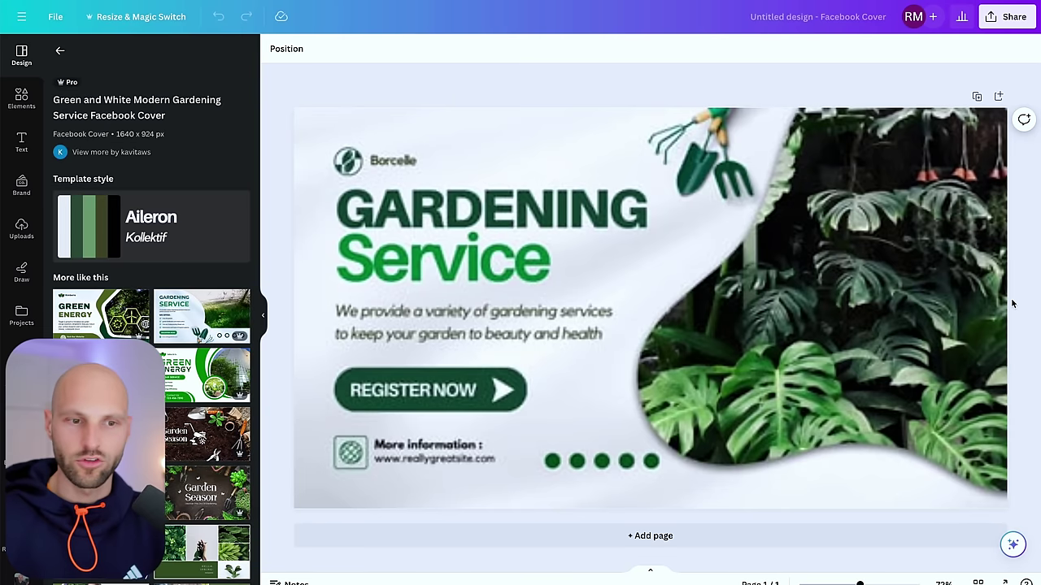
{"action": "left_click", "coordinate": [817, 329]}
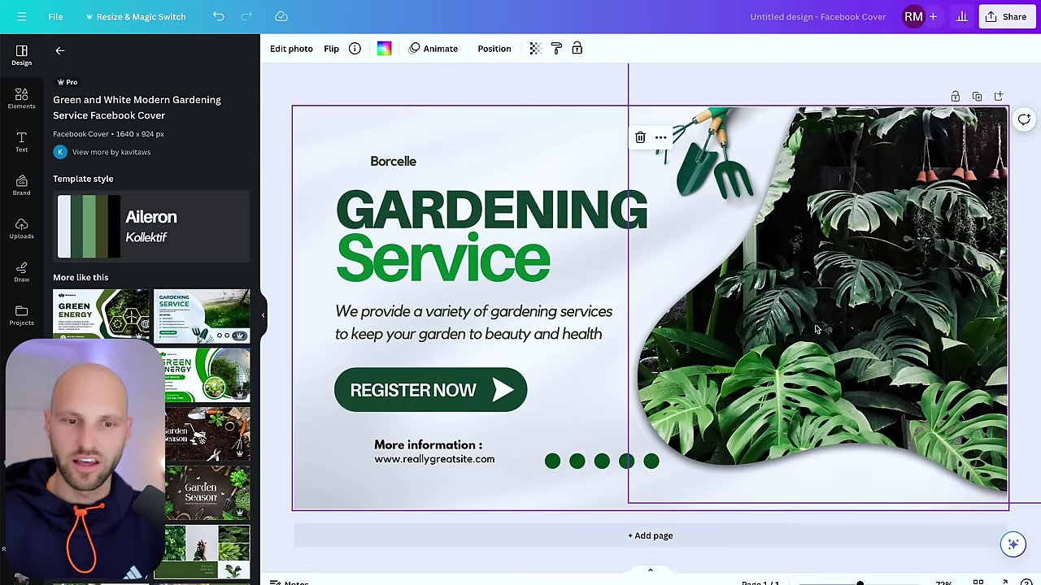
Replace the REGISTER NOW text in the cover's green call-to-action shape with JOIN NOW.
{"action": "left_click", "coordinate": [425, 391]}
{"action": "left_click", "coordinate": [424, 391]}
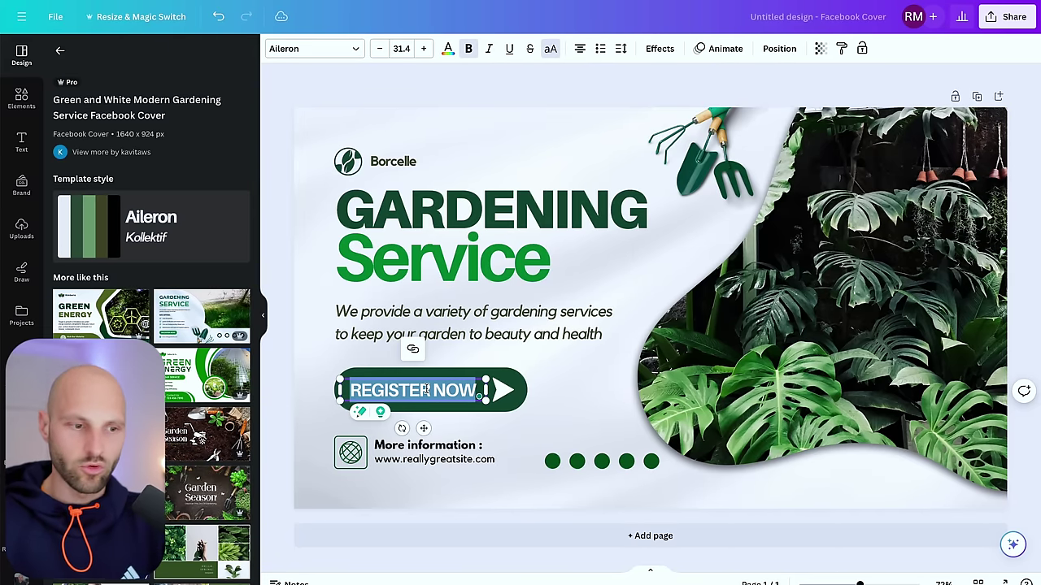
{"action": "type", "text": "JOIN NOW"}
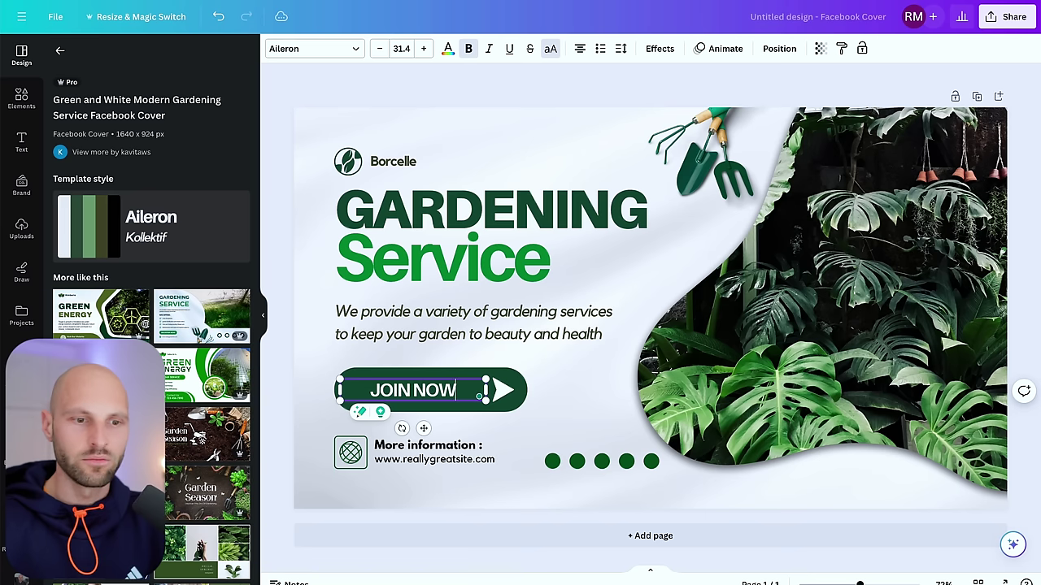
Replace the cover's dark green GARDENING heading with ORGANIC.
{"action": "left_click", "coordinate": [535, 251]}
{"action": "left_click", "coordinate": [456, 222]}
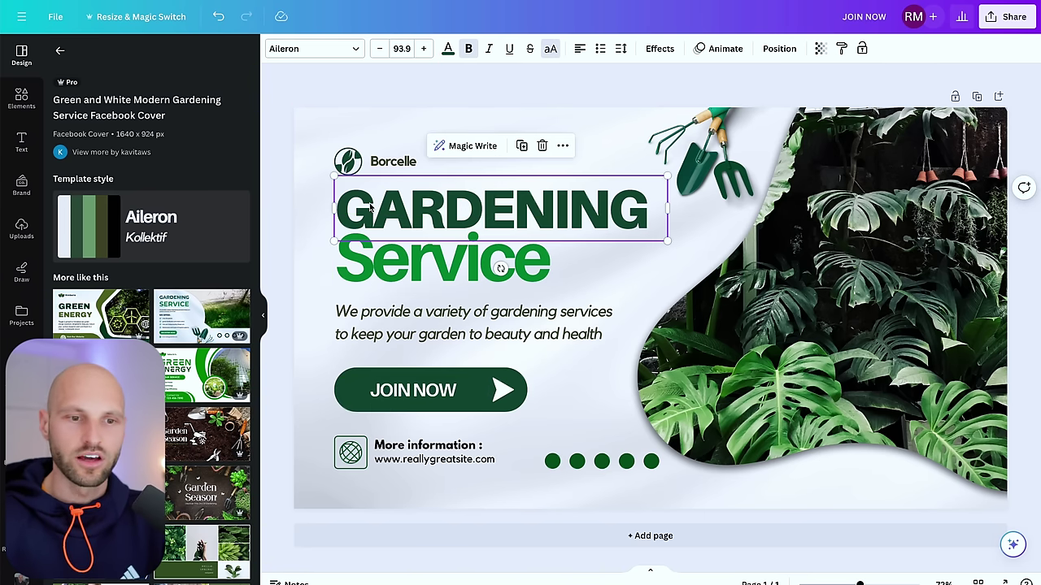
{"action": "double_click", "coordinate": [400, 255]}
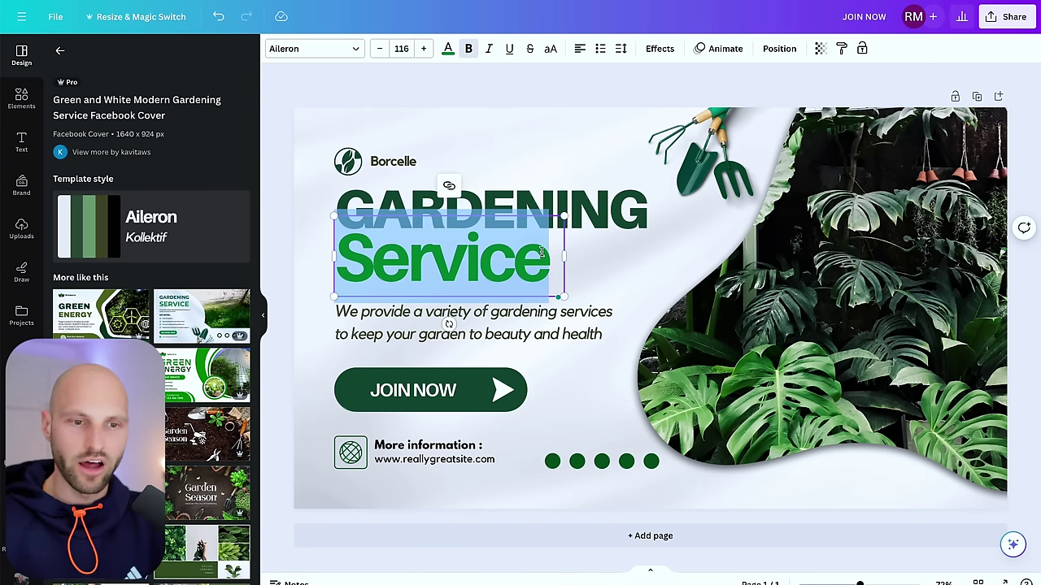
{"action": "left_click", "coordinate": [536, 234]}
{"action": "double_click", "coordinate": [537, 234]}
{"action": "type", "text": "OR"}
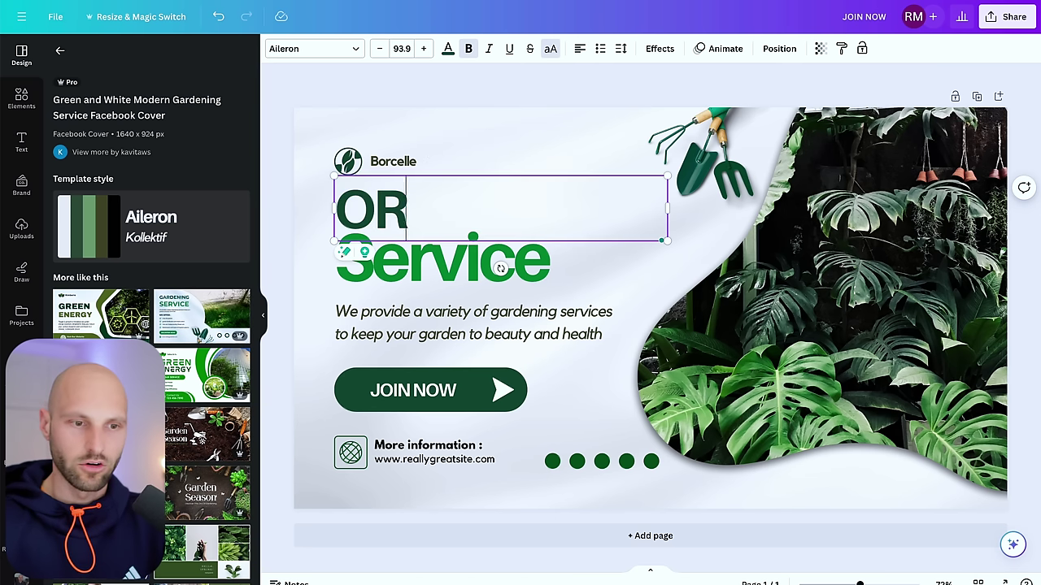
{"action": "type", "text": "GANIN"}
{"action": "key", "text": "BackSpace"}
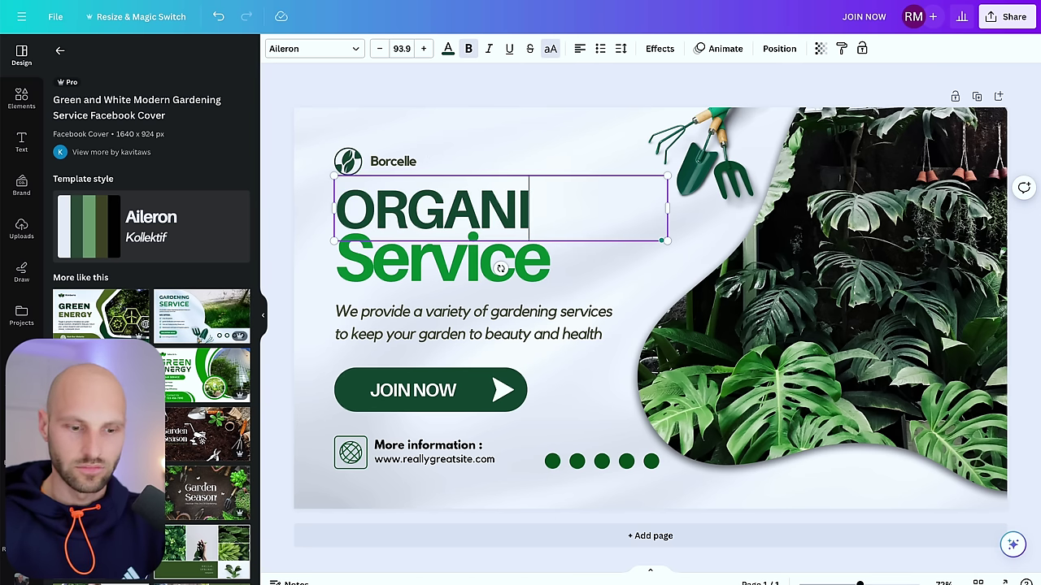
{"action": "type", "text": "C"}
Replace the light green word Service with Gardening and widen its text box to about 756 px so the word fits on one line.
{"action": "left_click", "coordinate": [443, 259]}
{"action": "double_click", "coordinate": [443, 258]}
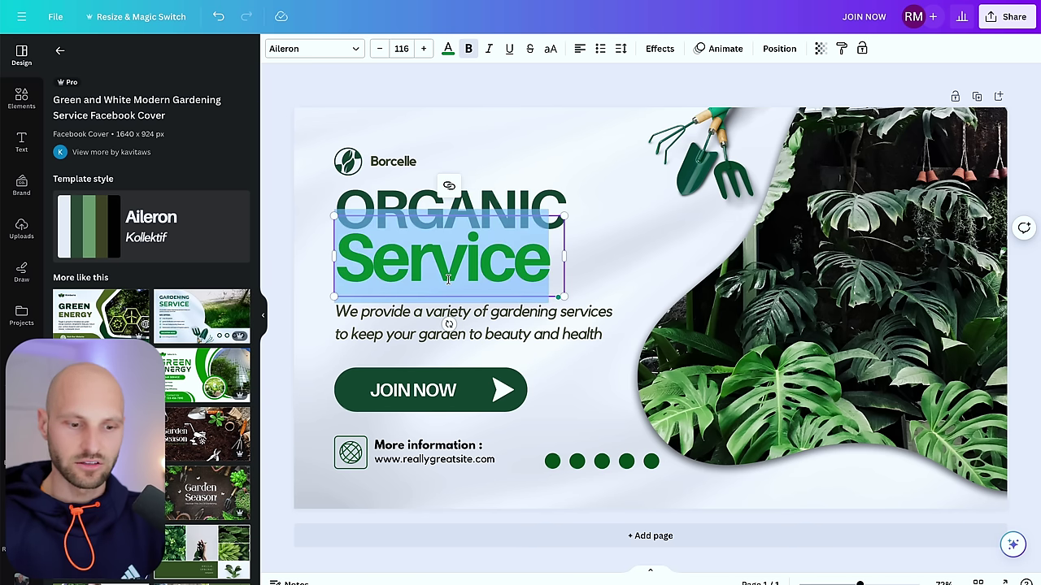
{"action": "type", "text": "Gardening"}
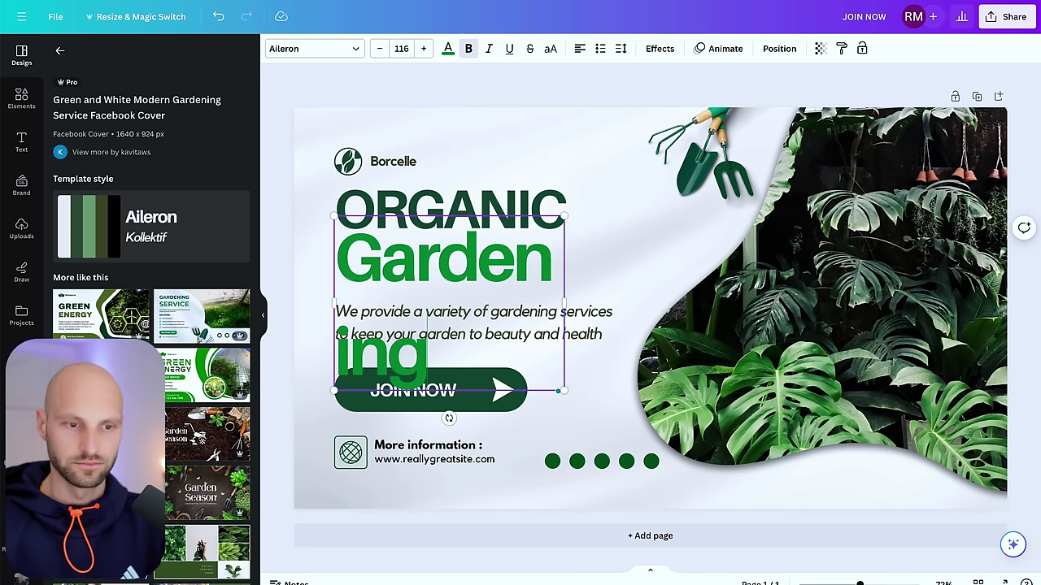
{"action": "left_click_drag", "start_coordinate": [565, 299], "coordinate": [663, 300]}
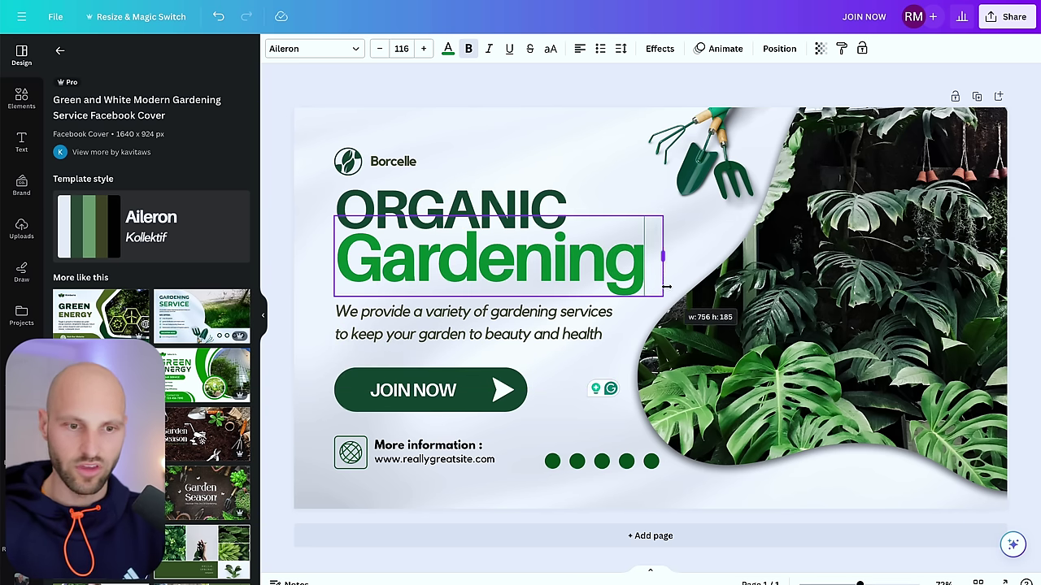
{"action": "left_click", "coordinate": [478, 485]}
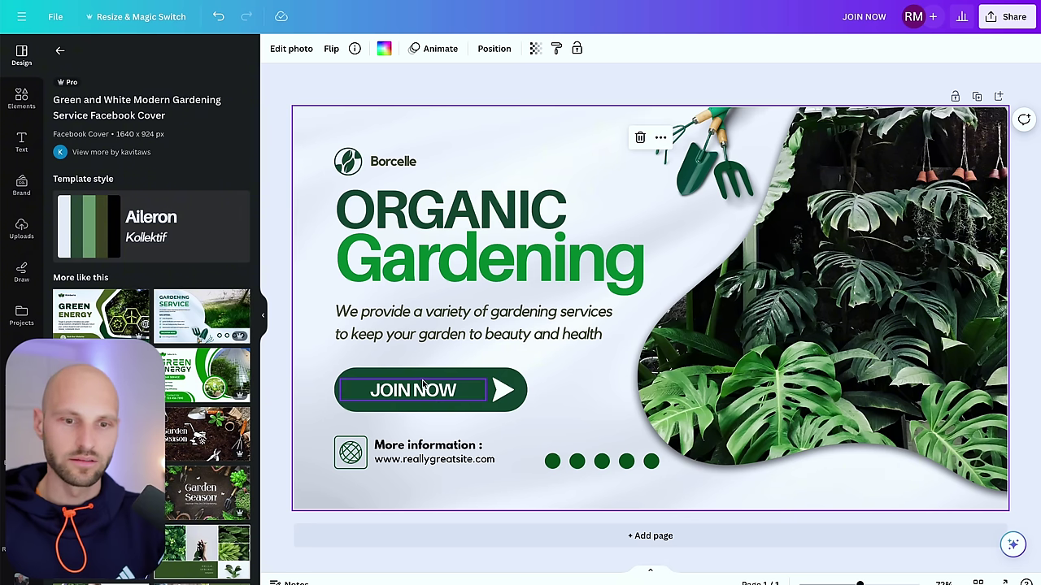
Search the element photos for garden and replace the cover's plant image with the photo of a hand holding a vegetable basket.
{"action": "left_click", "coordinate": [799, 323]}
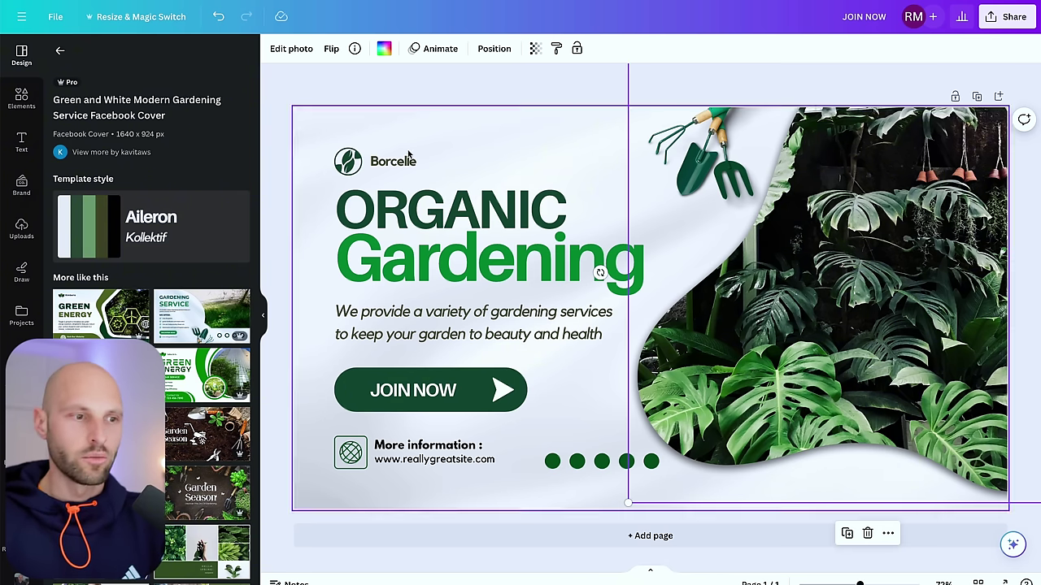
{"action": "left_click", "coordinate": [22, 98]}
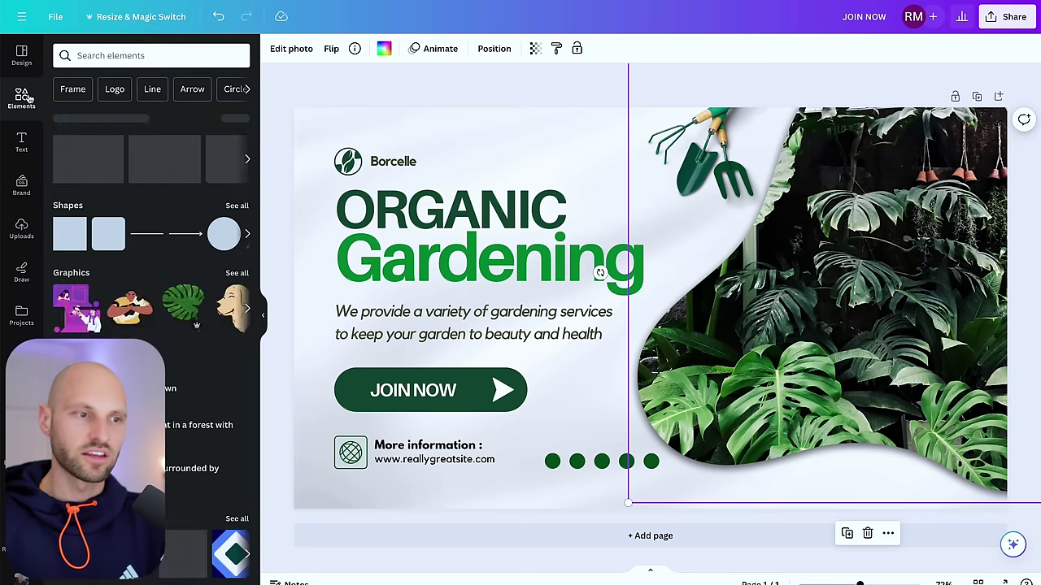
{"action": "left_click", "coordinate": [93, 55]}
{"action": "type", "text": "garden"}
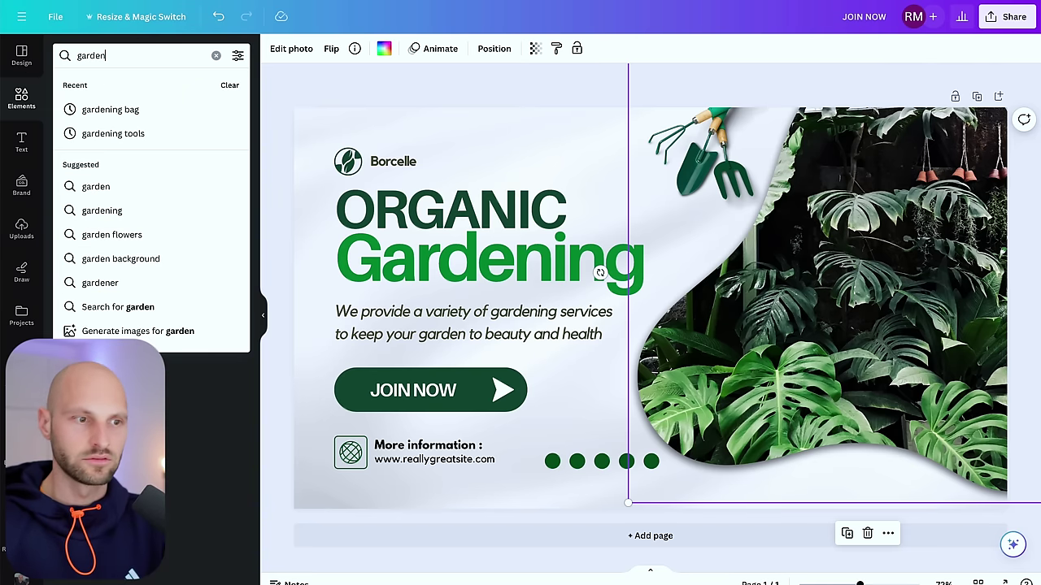
{"action": "key", "text": "Return"}
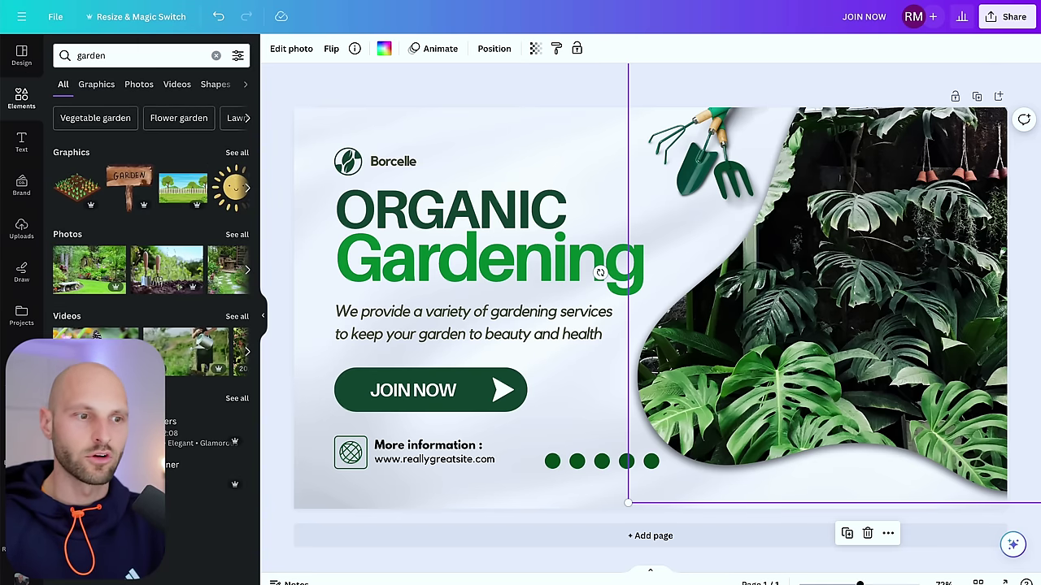
{"action": "left_click", "coordinate": [138, 84]}
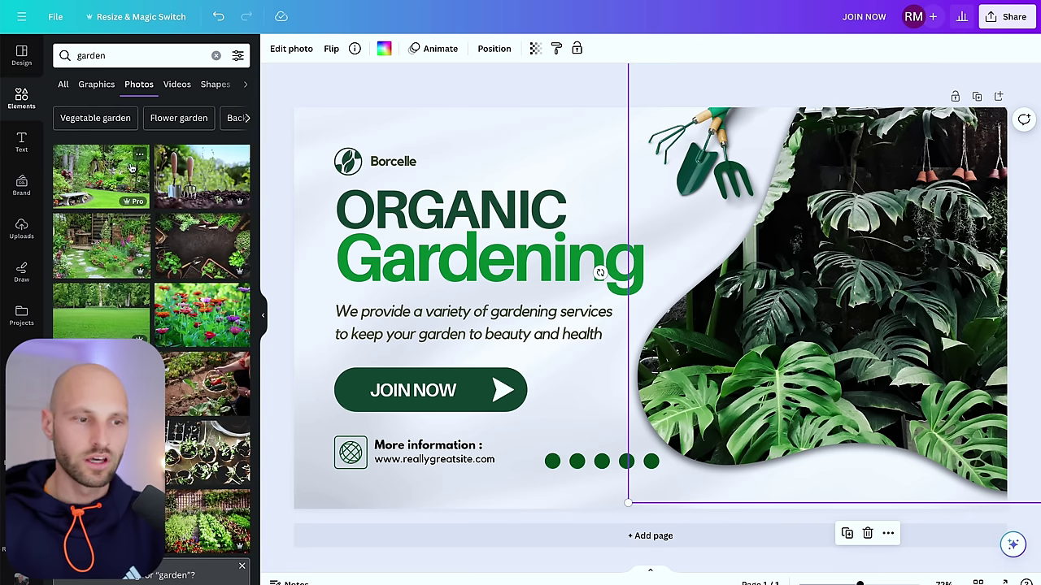
{"action": "scroll", "coordinate": [237, 244], "scroll_direction": "down", "scroll_amount": 3}
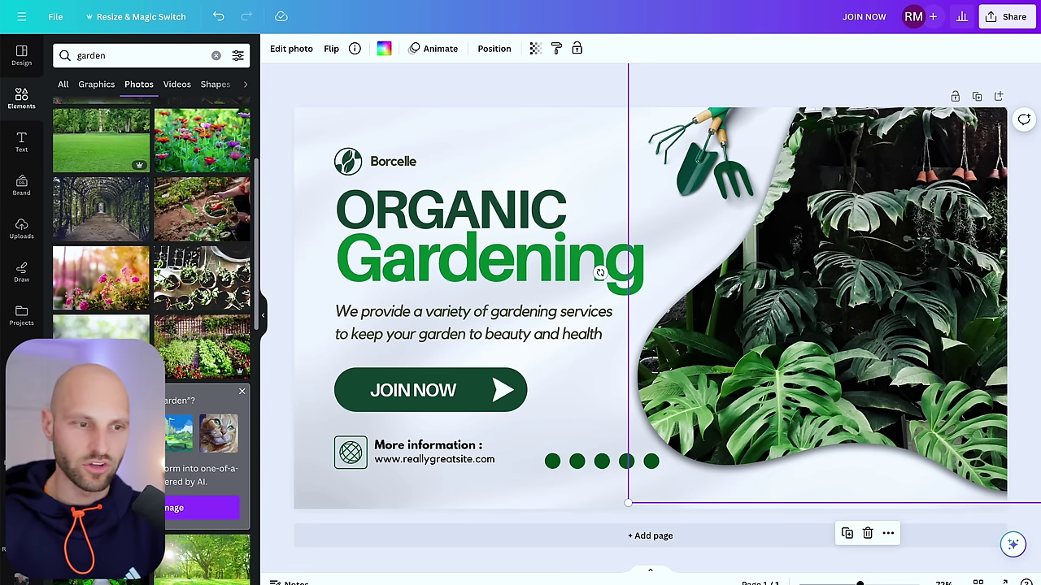
{"action": "left_click_drag", "start_coordinate": [185, 218], "coordinate": [795, 294]}
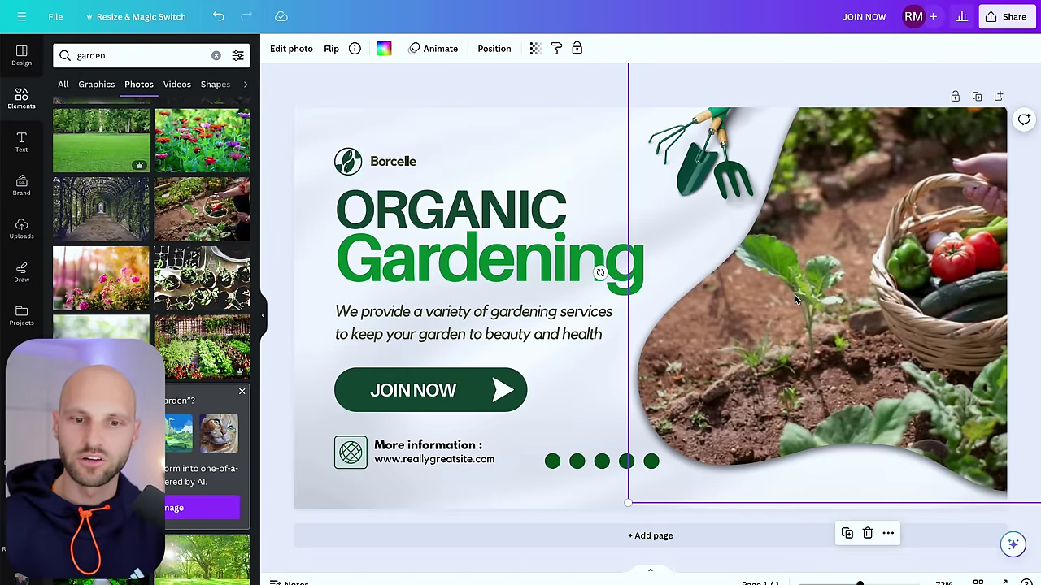
Shift the garden photo inside its curved frame so the whole vegetable basket and the hand are in view.
{"action": "double_click", "coordinate": [853, 305]}
{"action": "left_click_drag", "start_coordinate": [876, 301], "coordinate": [672, 324]}
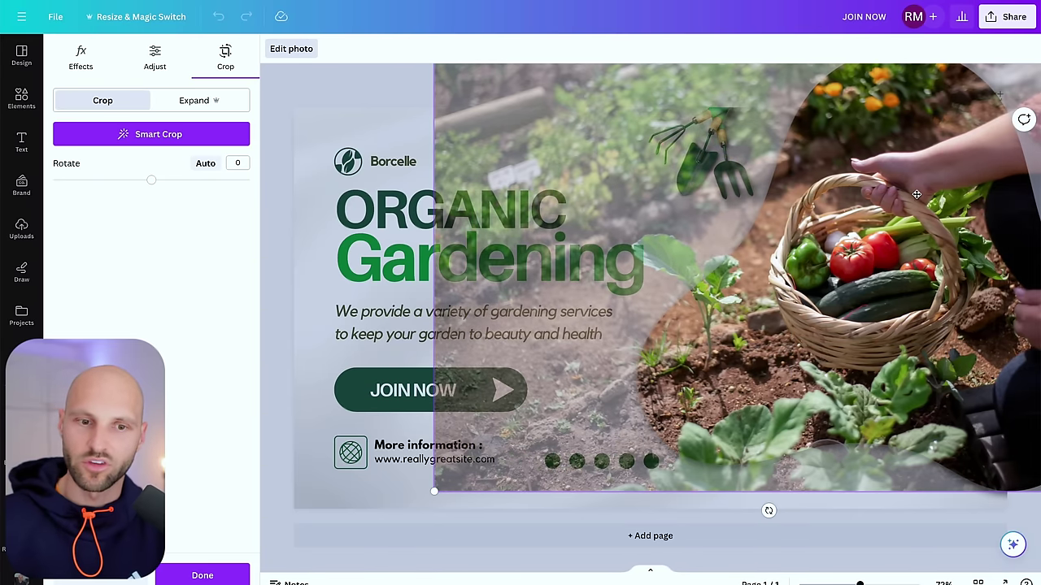
{"action": "double_click", "coordinate": [910, 204]}
{"action": "left_click", "coordinate": [539, 95]}
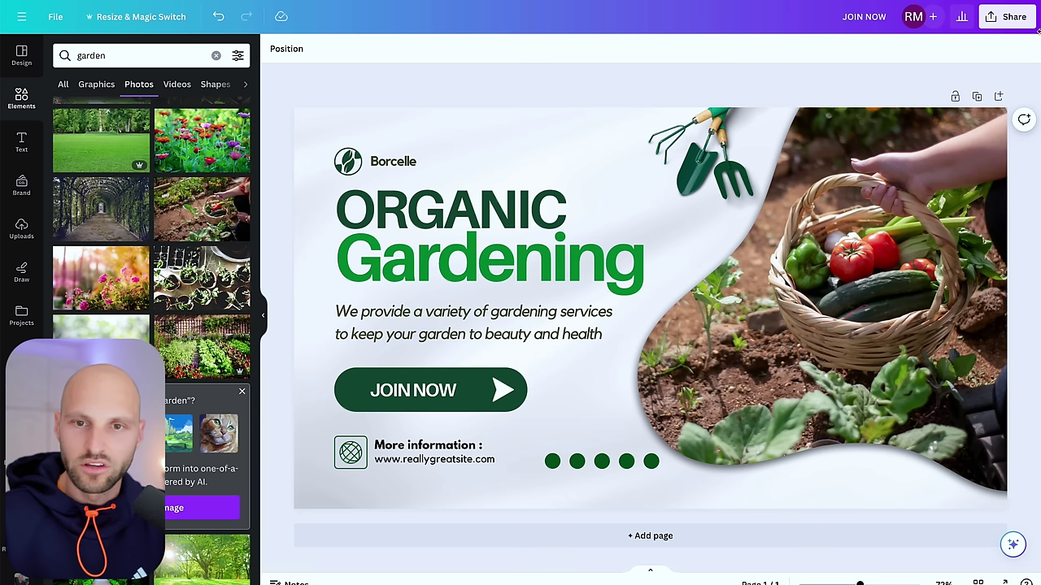
Download the finished cover as a PNG at 1,640 × 924 px and save the file.
{"action": "left_click", "coordinate": [1008, 16]}
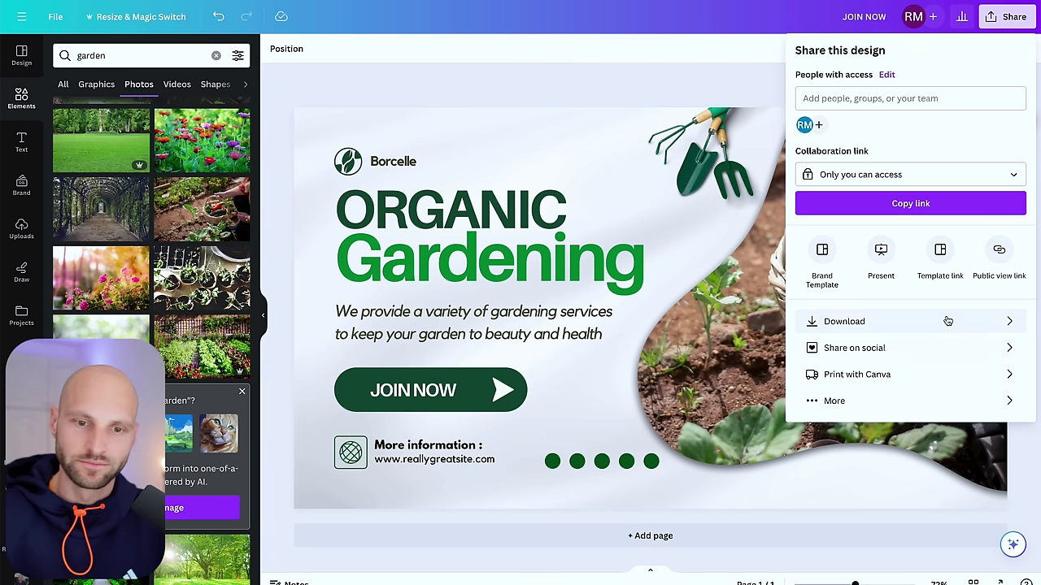
{"action": "left_click", "coordinate": [885, 325]}
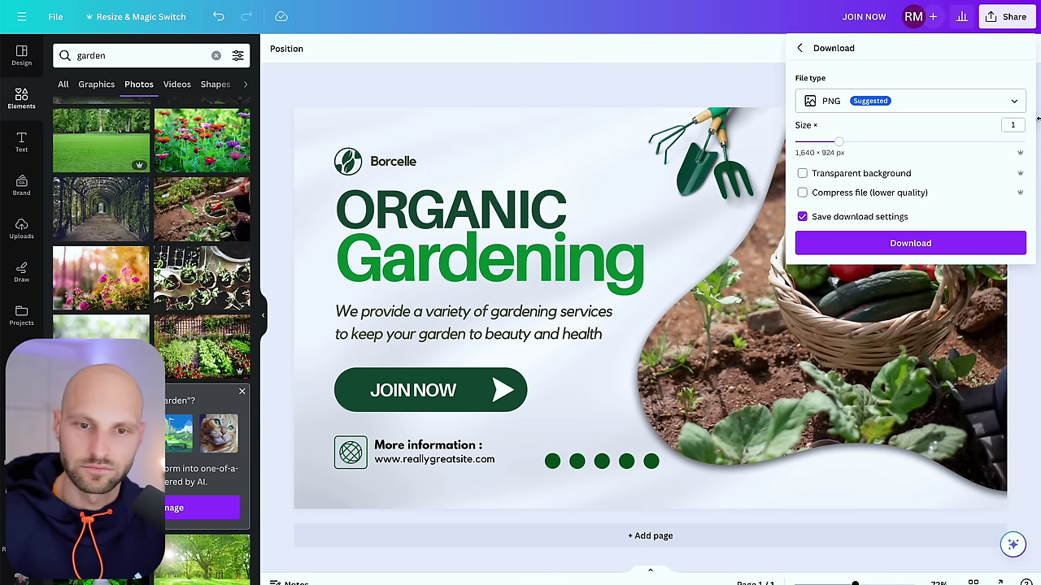
{"action": "left_click", "coordinate": [892, 244]}
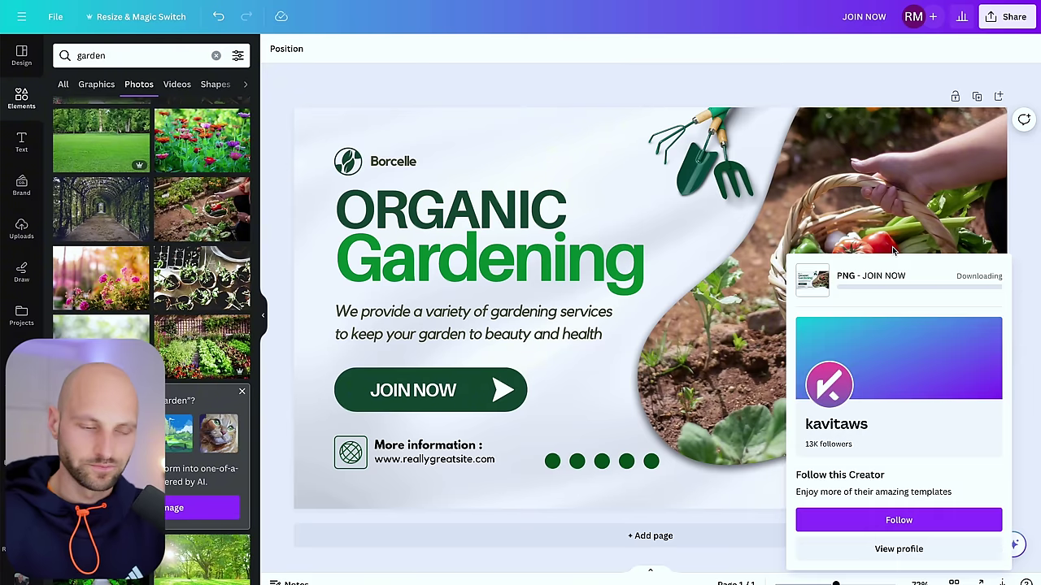
{"action": "key", "text": "Return"}
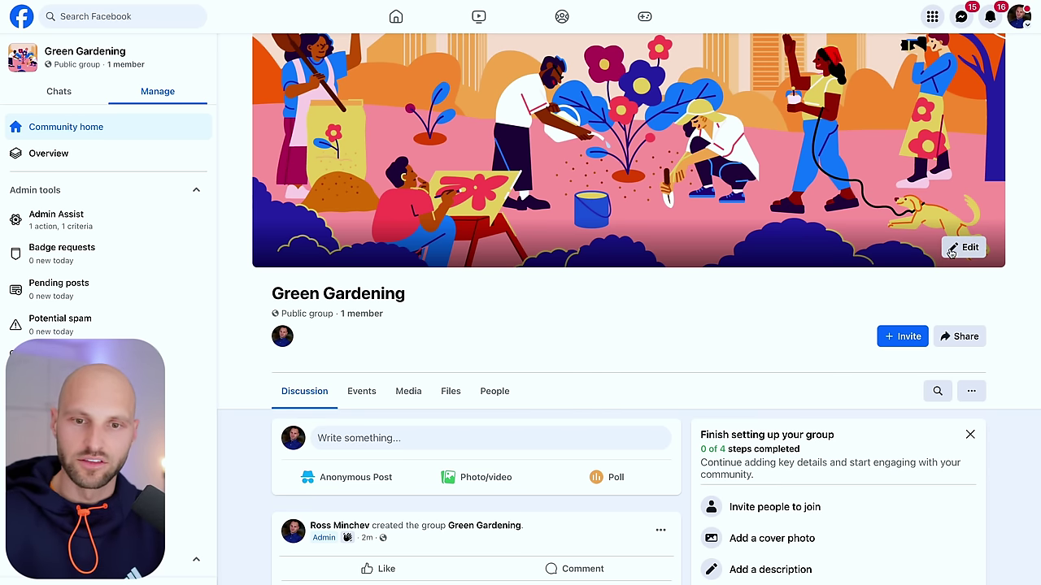
Upload JOIN NOW.png as the Green Gardening group's cover photo, reposition it to show the full ORGANIC Gardening heading, and save the changes.
{"action": "left_click", "coordinate": [982, 257]}
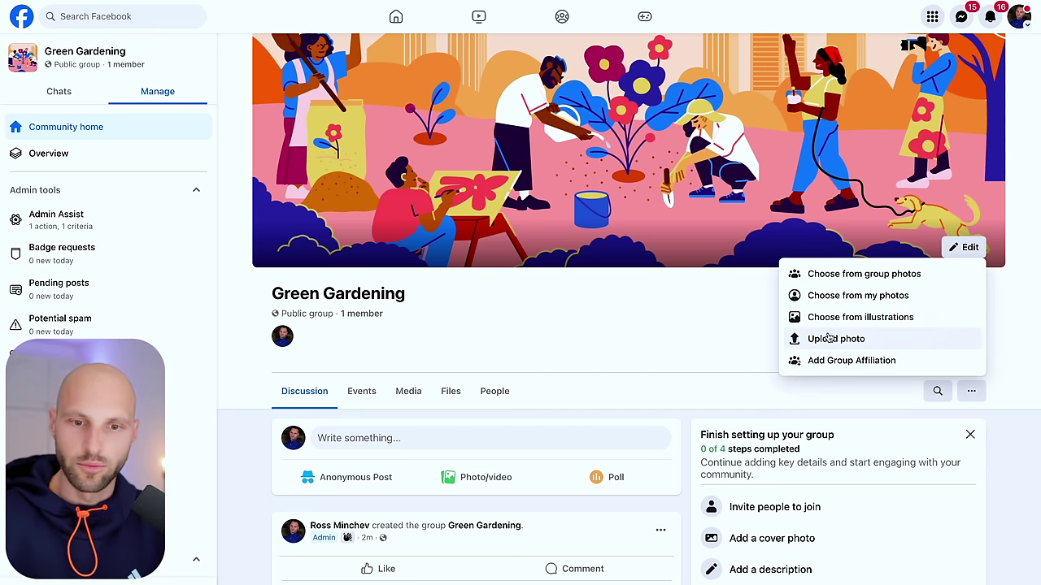
{"action": "left_click", "coordinate": [831, 338]}
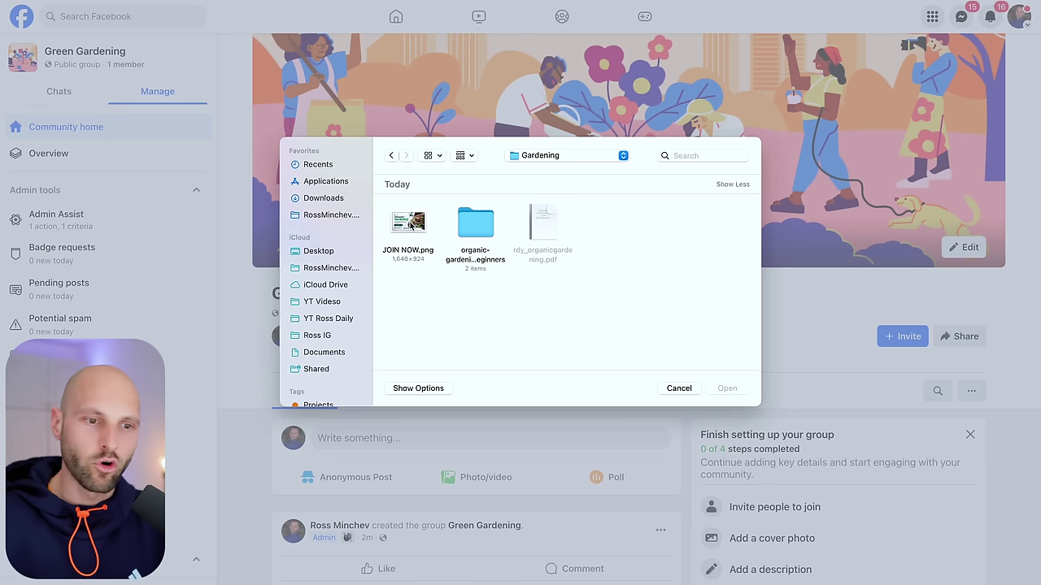
{"action": "left_click", "coordinate": [410, 224]}
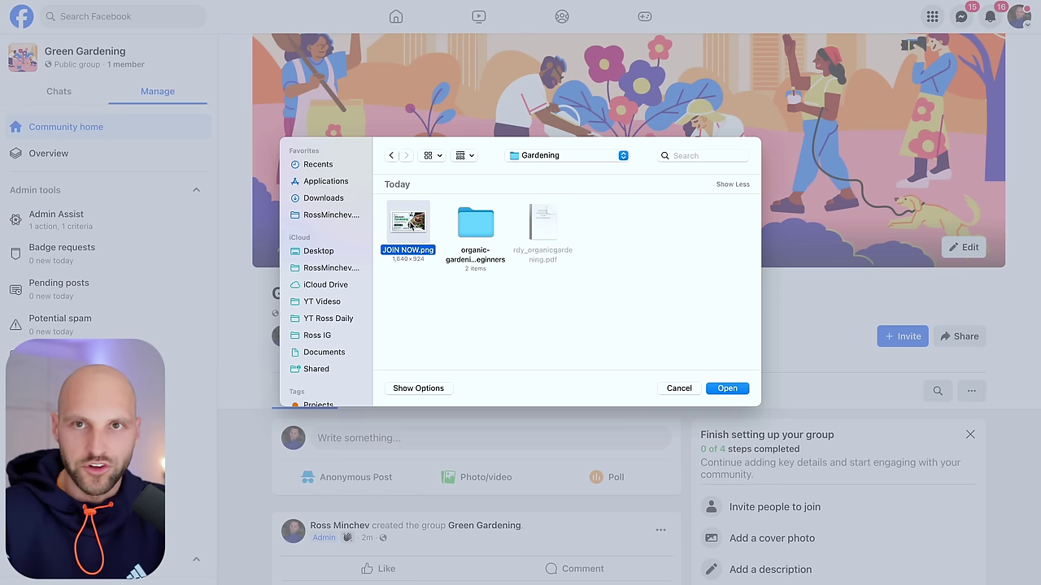
{"action": "double_click", "coordinate": [411, 225]}
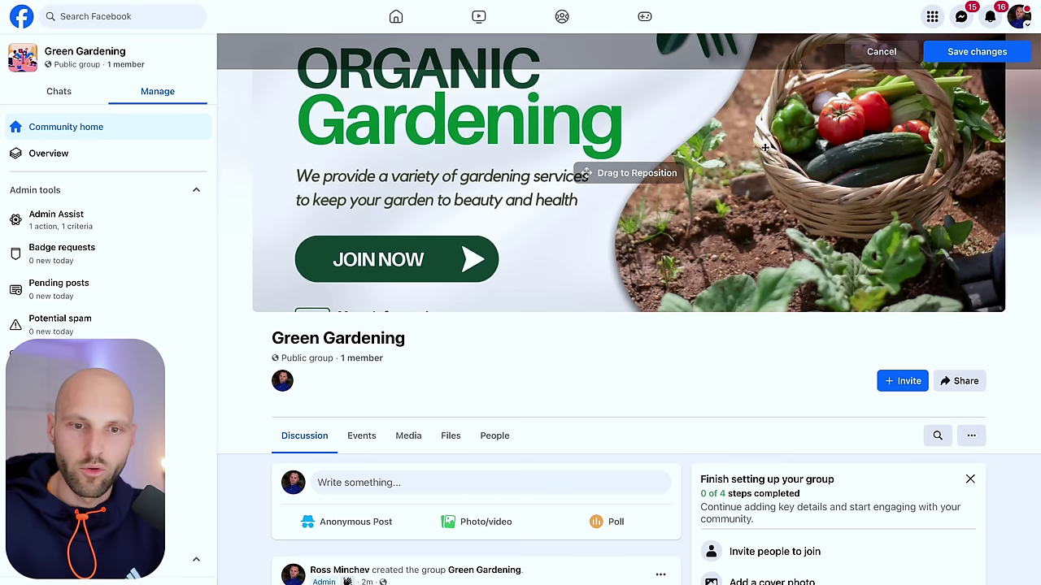
{"action": "left_click_drag", "start_coordinate": [765, 148], "coordinate": [745, 168]}
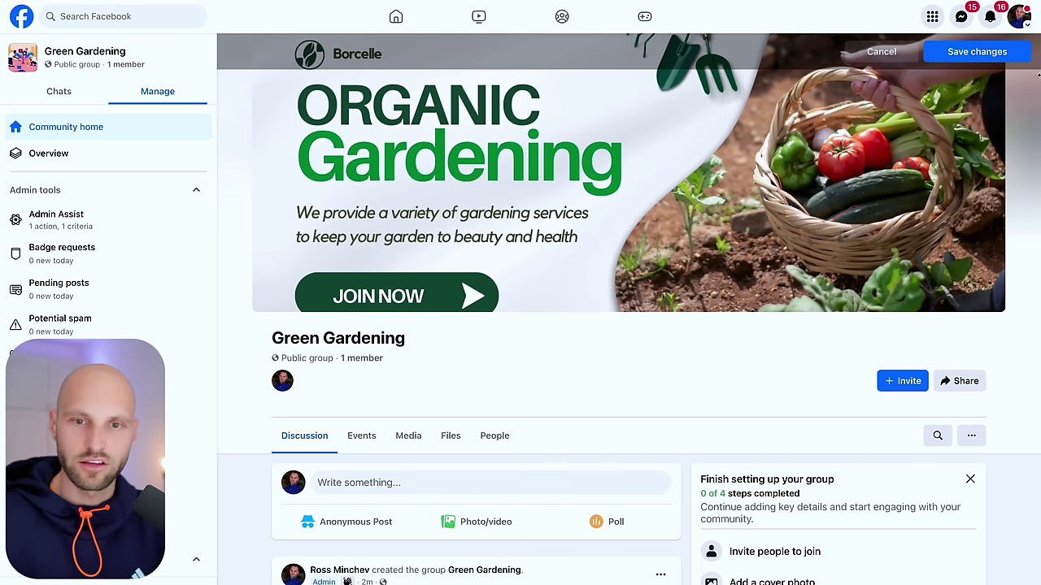
{"action": "left_click", "coordinate": [976, 51]}
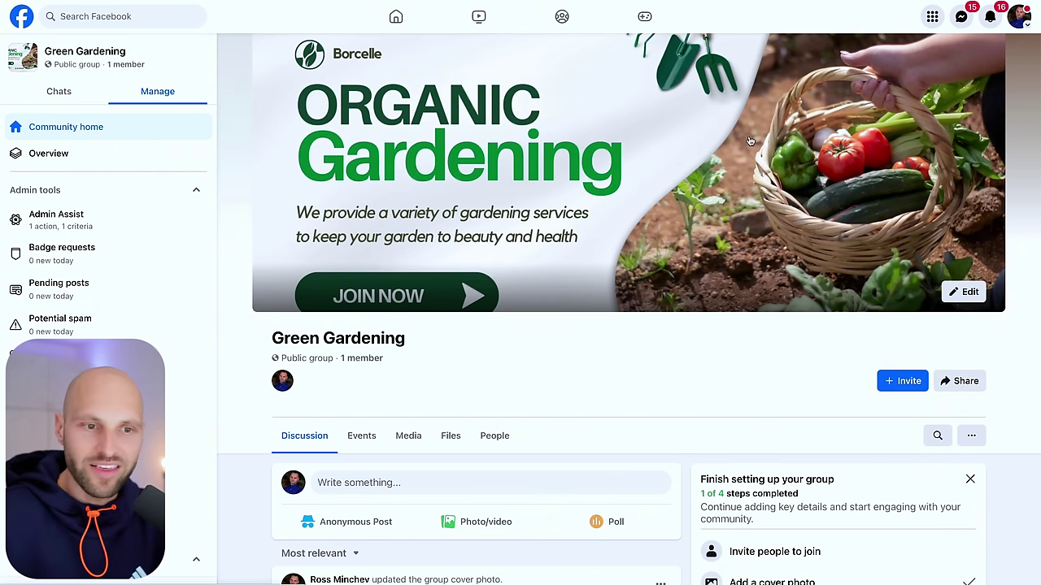
Review the group page and its Finish setting up your group checklist, ending at the Add a description item.
{"action": "scroll", "coordinate": [646, 233], "scroll_direction": "down", "scroll_amount": 5}
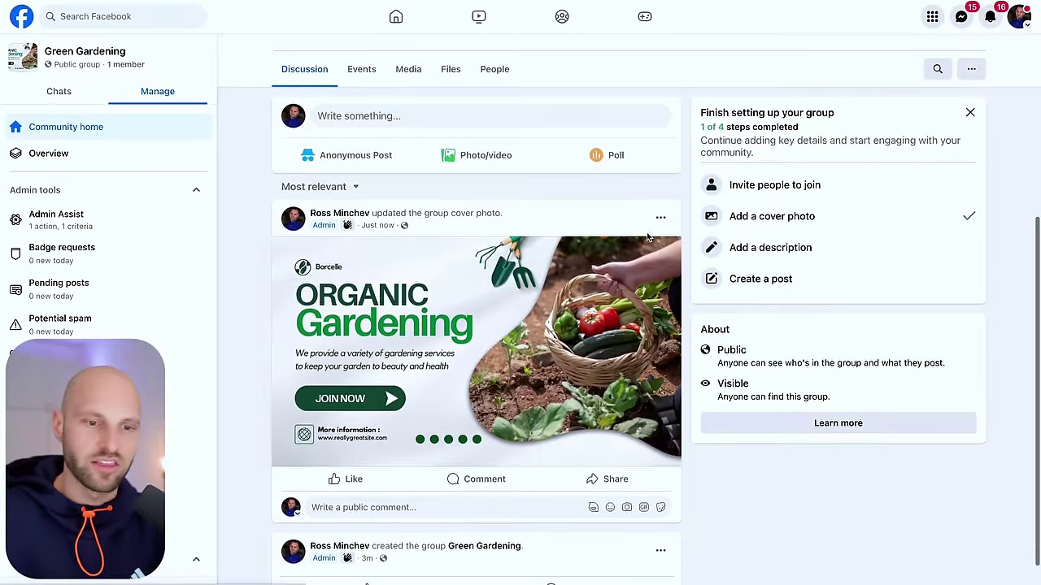
{"action": "scroll", "coordinate": [646, 233], "scroll_direction": "up", "scroll_amount": 5}
{"action": "scroll", "coordinate": [646, 233], "scroll_direction": "down", "scroll_amount": 3}
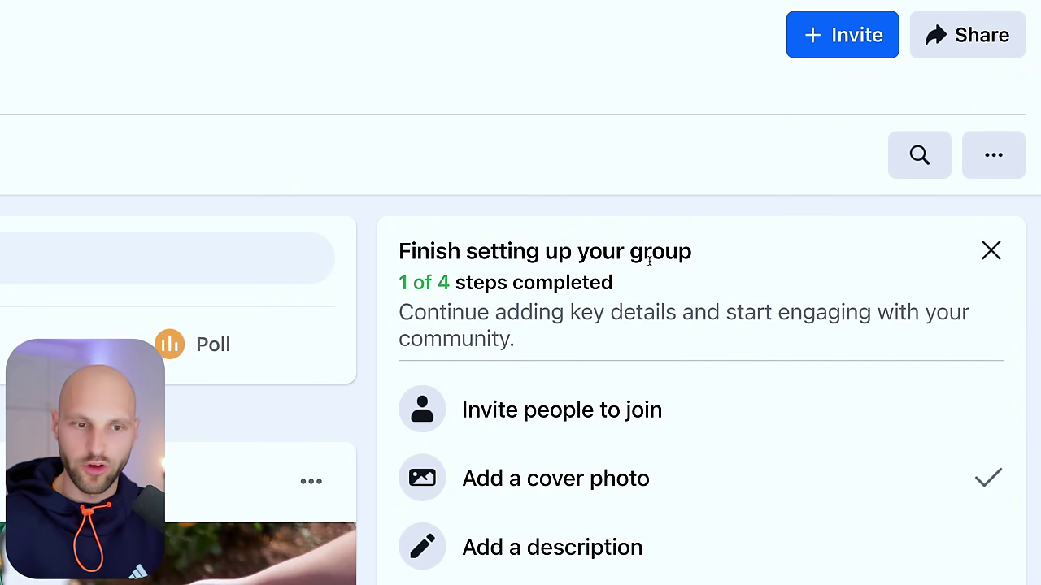
{"action": "left_click_drag", "start_coordinate": [394, 257], "coordinate": [741, 266]}
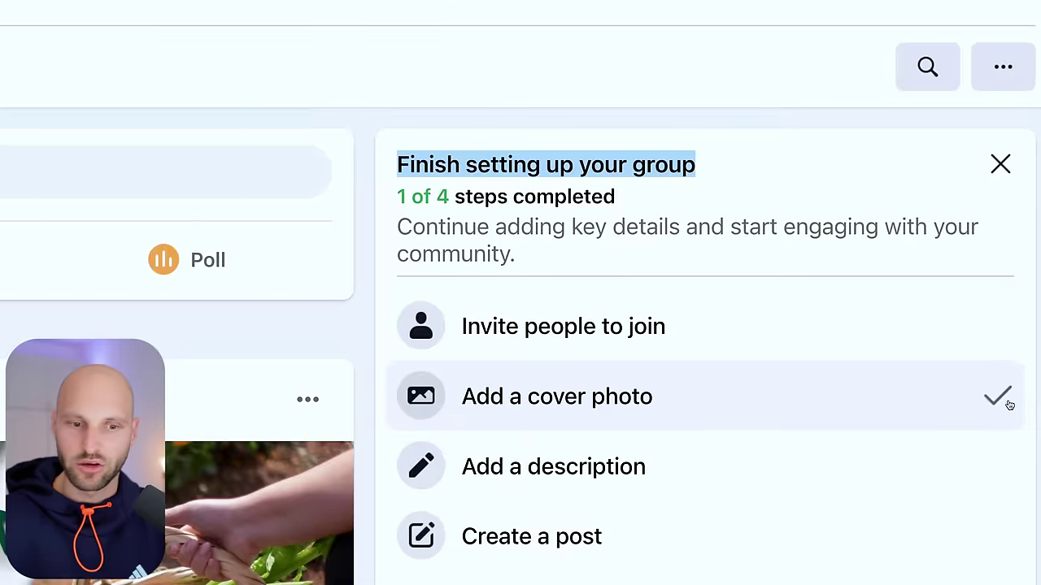
{"action": "scroll", "coordinate": [681, 487], "scroll_direction": "down", "scroll_amount": 2}
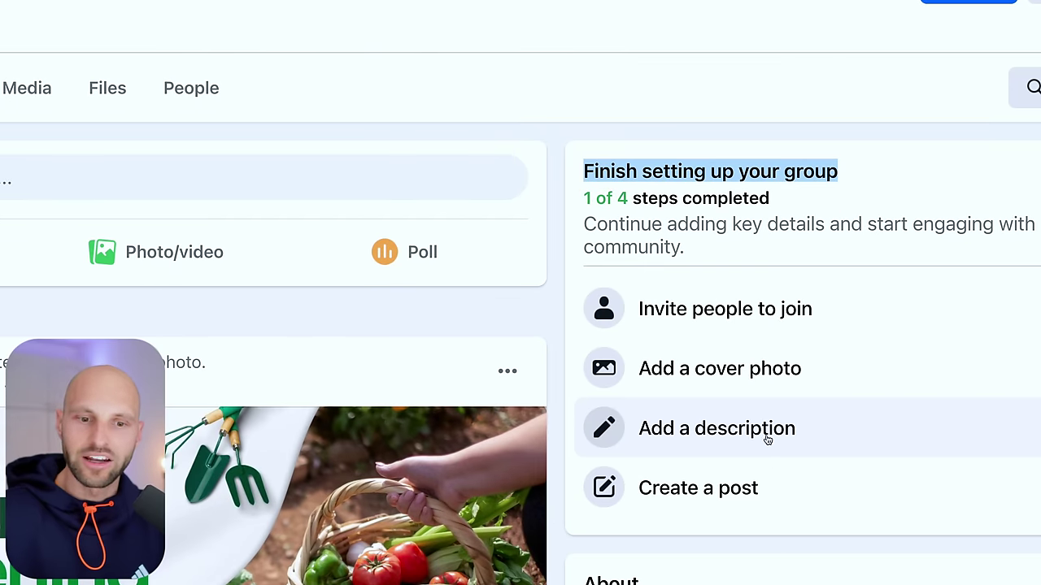
{"action": "left_click", "coordinate": [764, 435]}
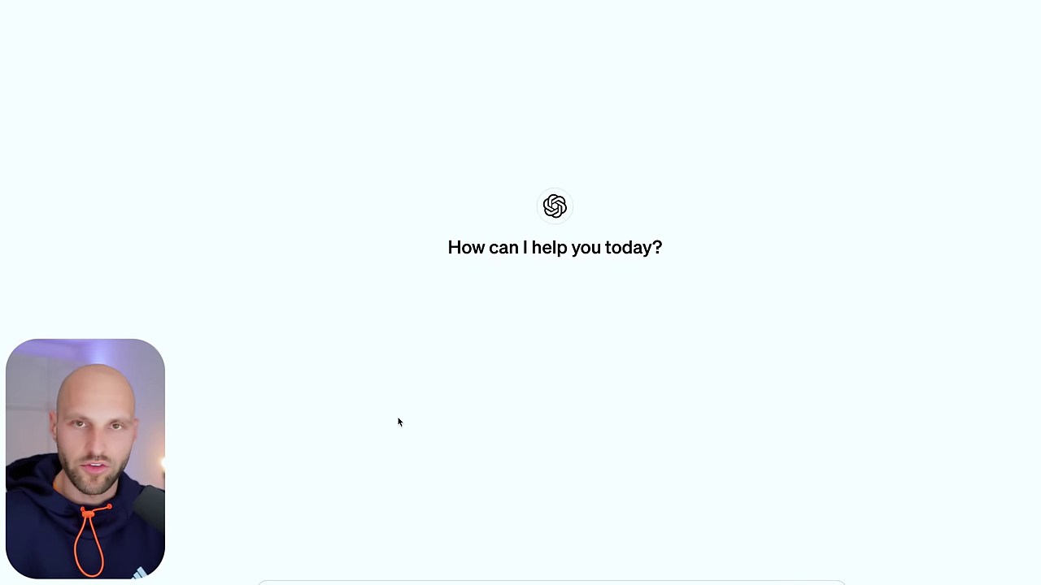
Ask ChatGPT: "Write me a facebook group description about gardening. Make sure you include a lot of keywords about gardening tips and tricks and organic gardening.".
{"action": "left_click", "coordinate": [350, 549]}
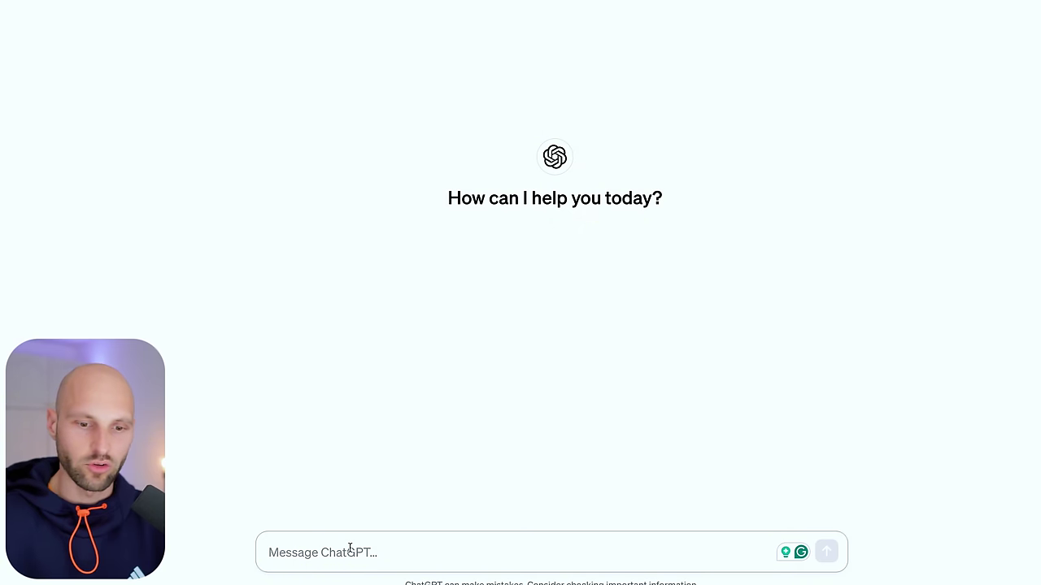
{"action": "type", "text": "Wrti"}
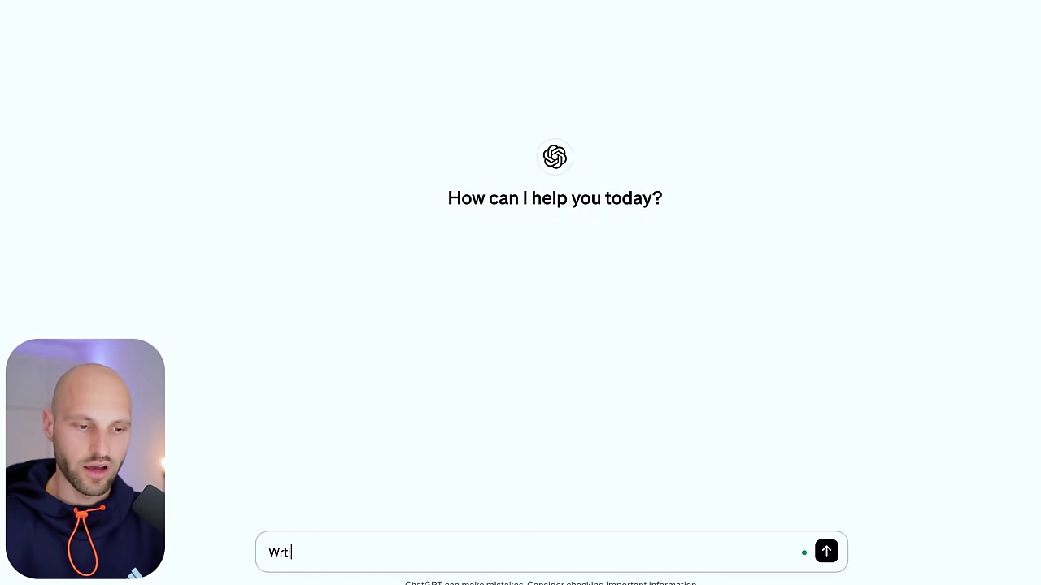
{"action": "type", "text": "e me a facebook g"}
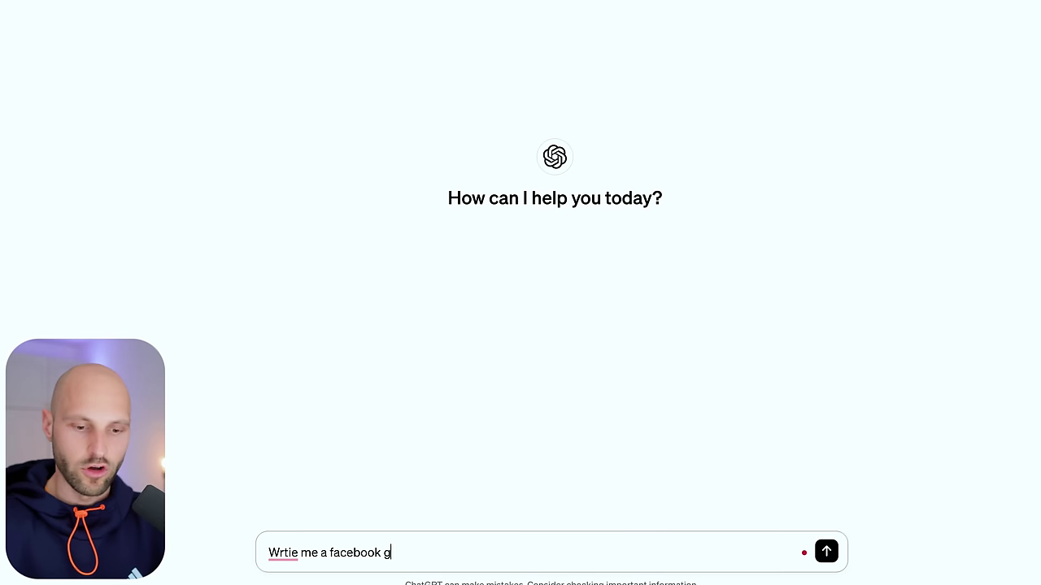
{"action": "type", "text": "roup descripti"}
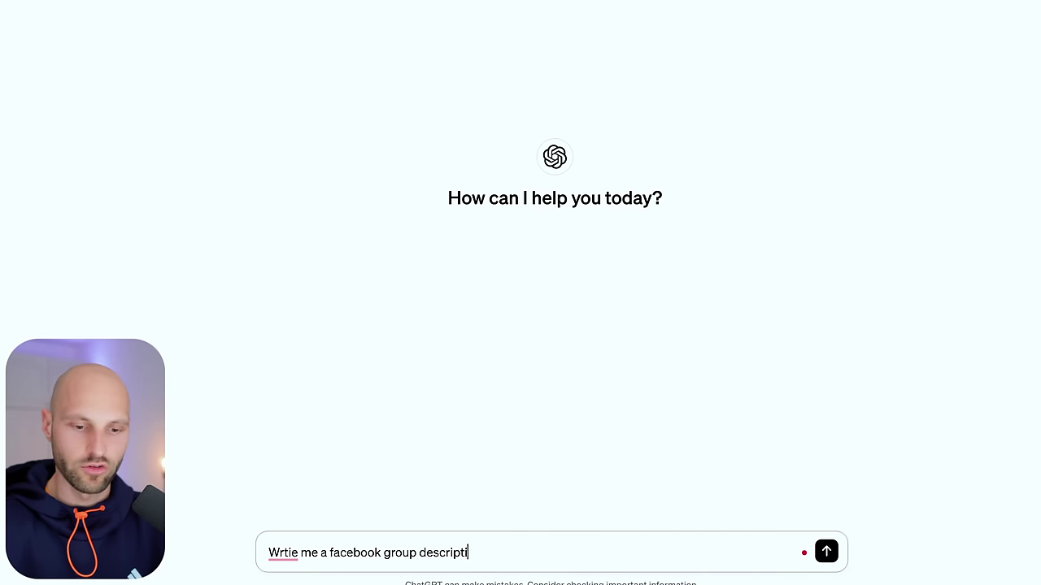
{"action": "type", "text": "on about gardening"}
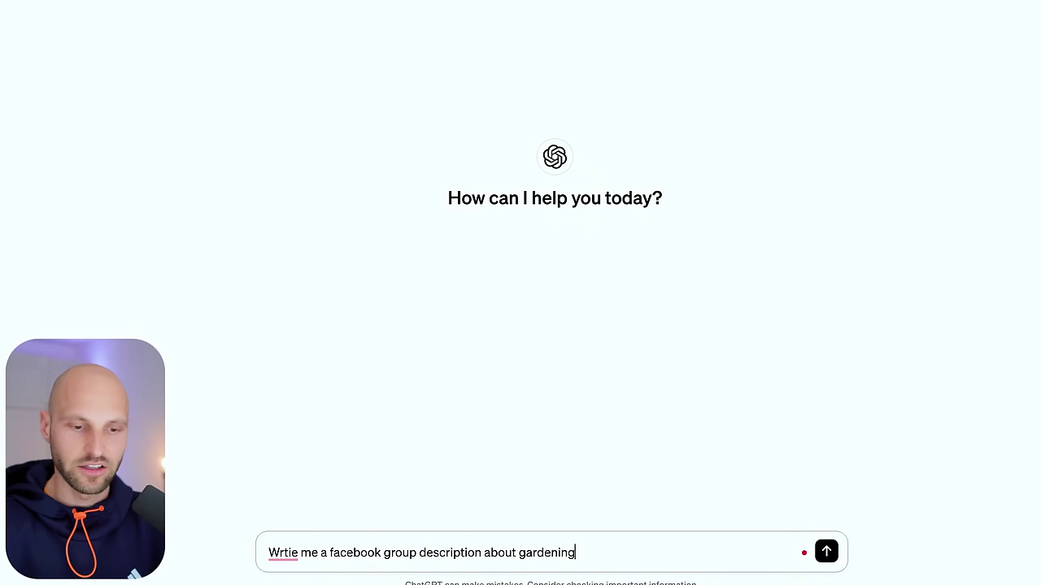
{"action": "type", "text": ". Make sure "}
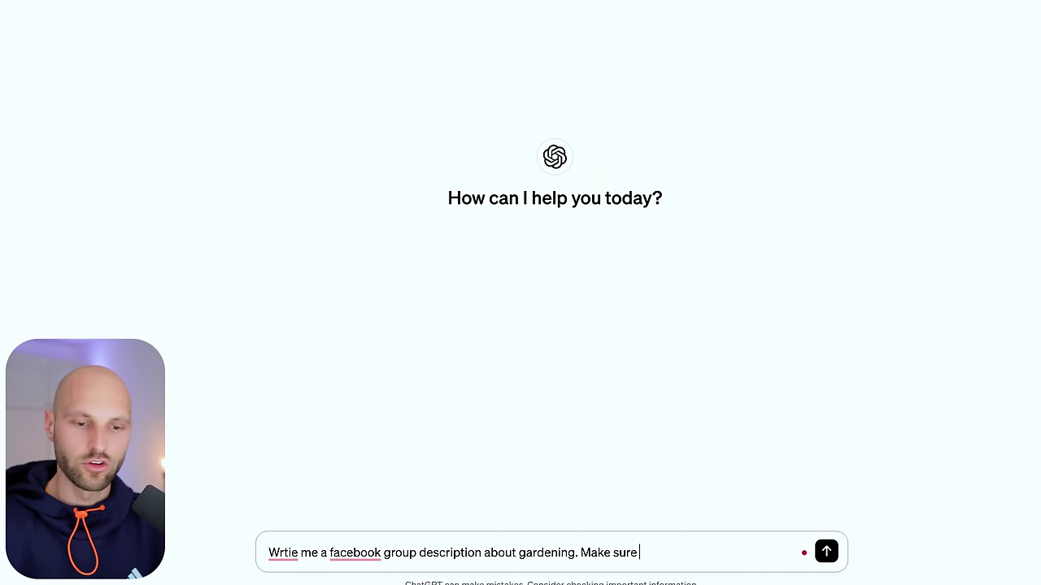
{"action": "type", "text": "you include a"}
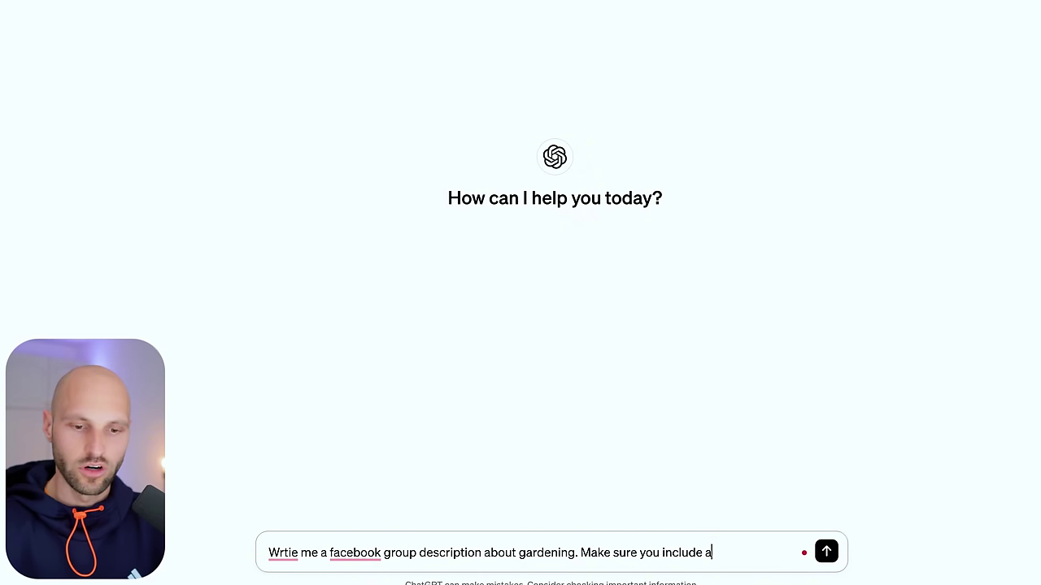
{"action": "type", "text": " lot of keyw"}
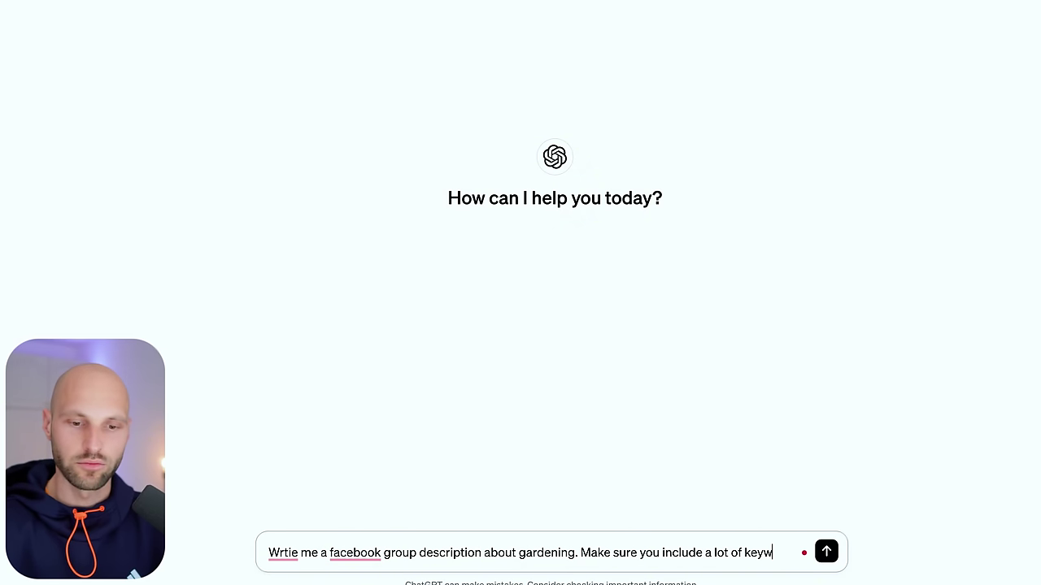
{"action": "type", "text": "ords about gardeni"}
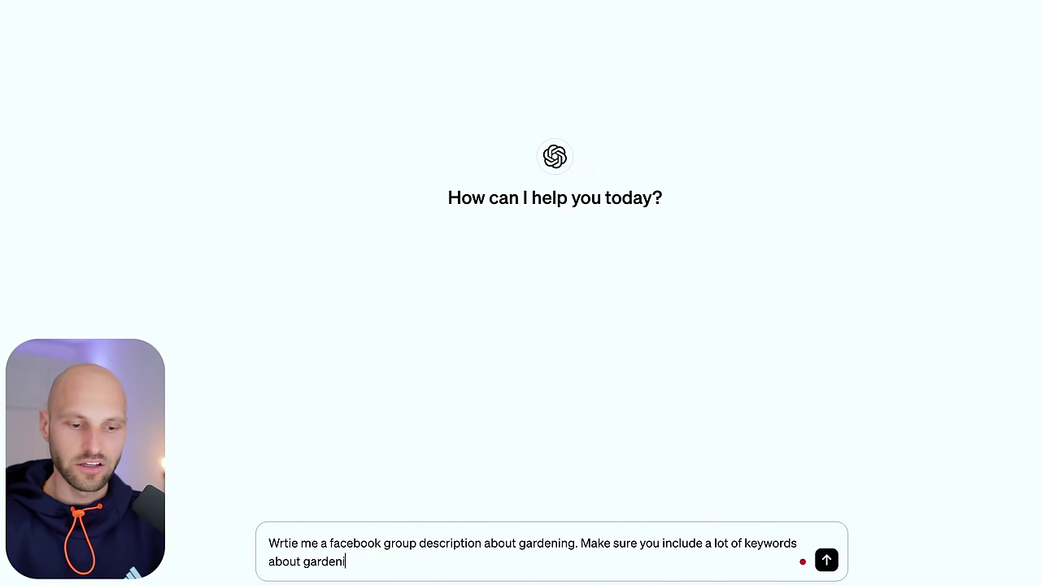
{"action": "type", "text": "ng tips and tr"}
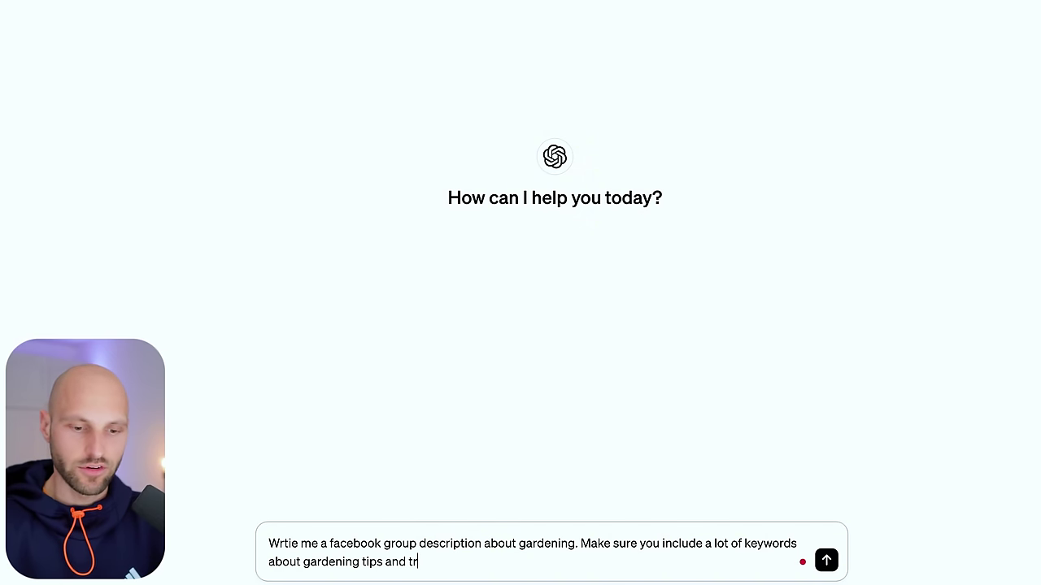
{"action": "type", "text": "icks and organic"}
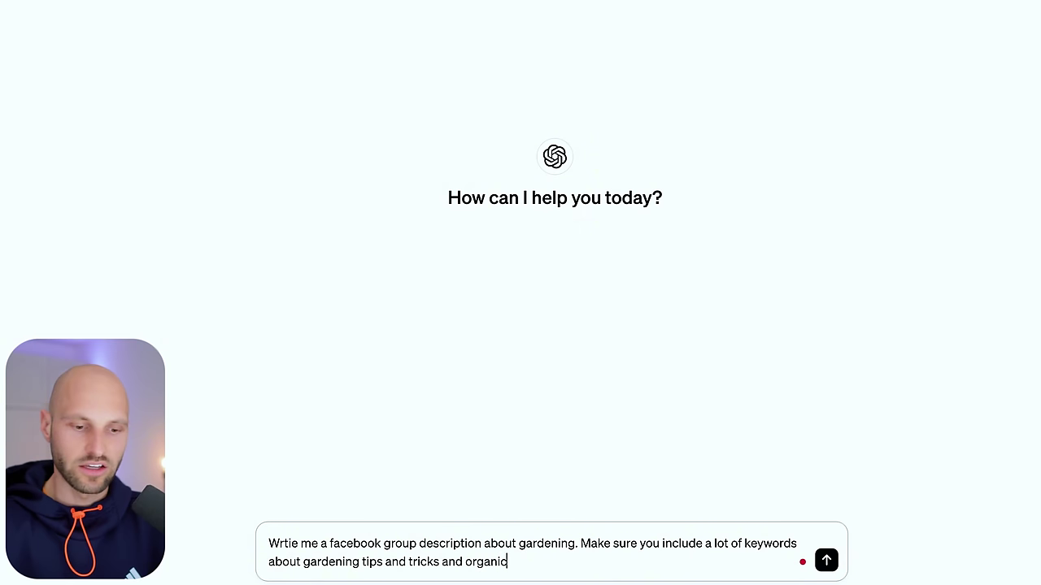
{"action": "type", "text": " gardening."}
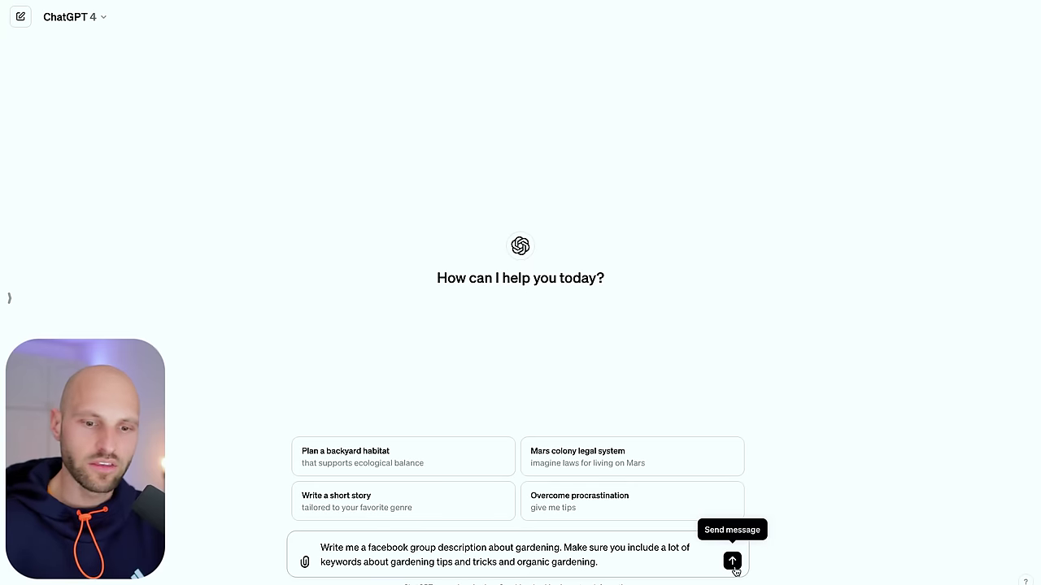
{"action": "left_click", "coordinate": [730, 561]}
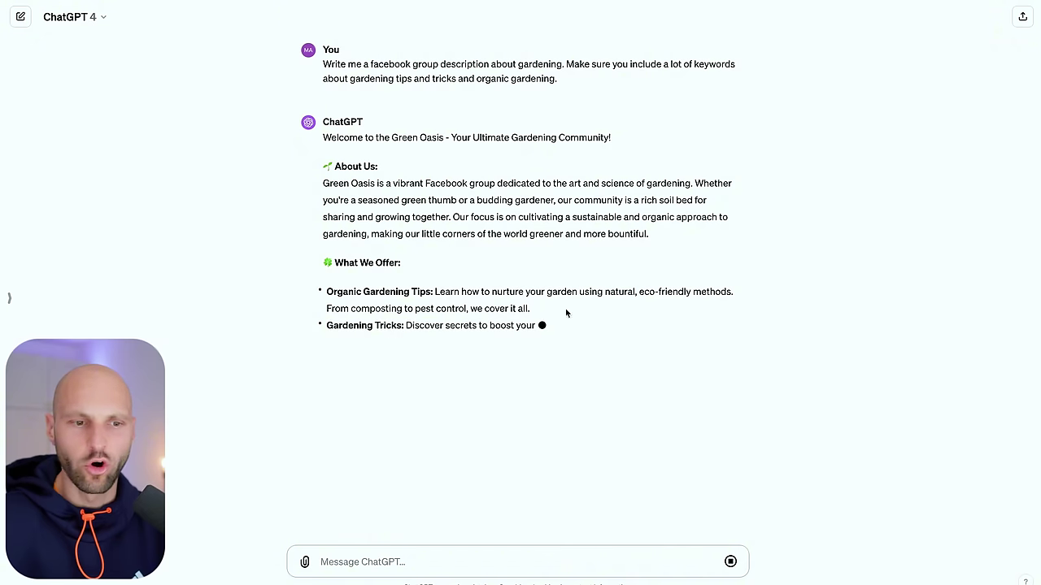
Stop the reply partway, read through its About Us paragraph on Green Oasis, and copy the whole paragraph.
{"action": "left_click", "coordinate": [732, 563]}
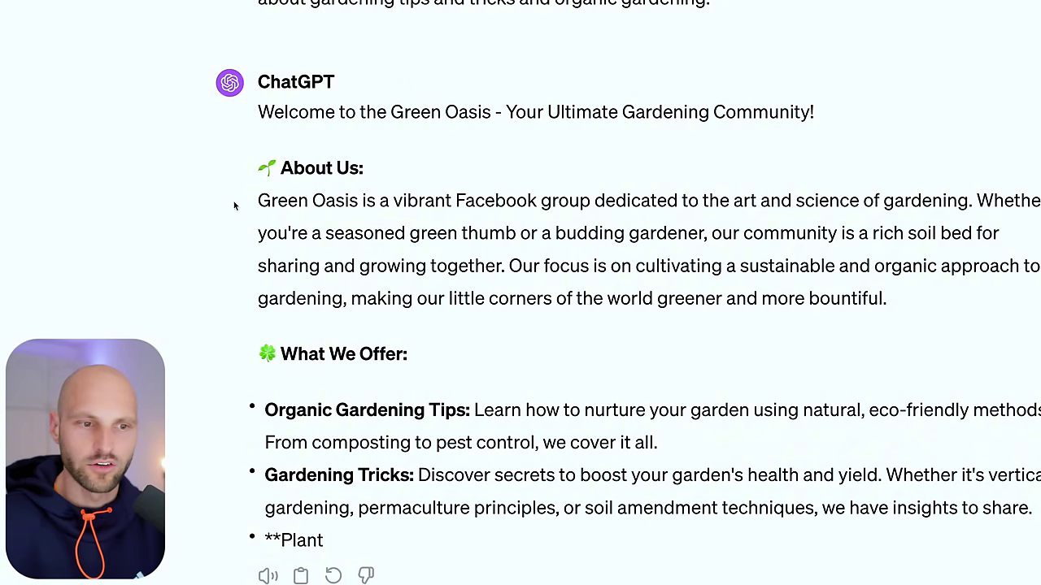
{"action": "left_click_drag", "start_coordinate": [366, 201], "coordinate": [609, 195]}
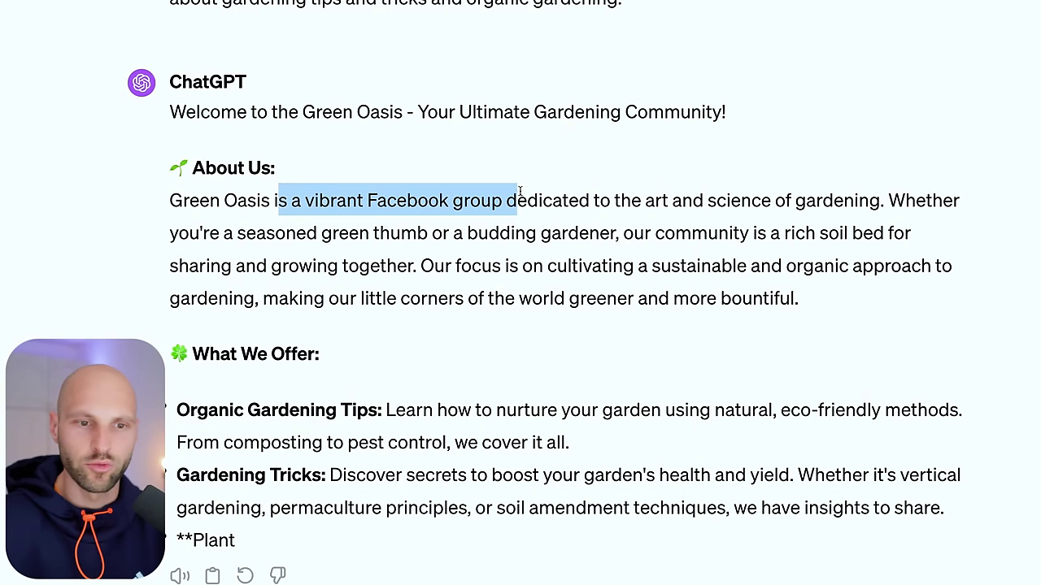
{"action": "left_click_drag", "start_coordinate": [520, 191], "coordinate": [830, 224]}
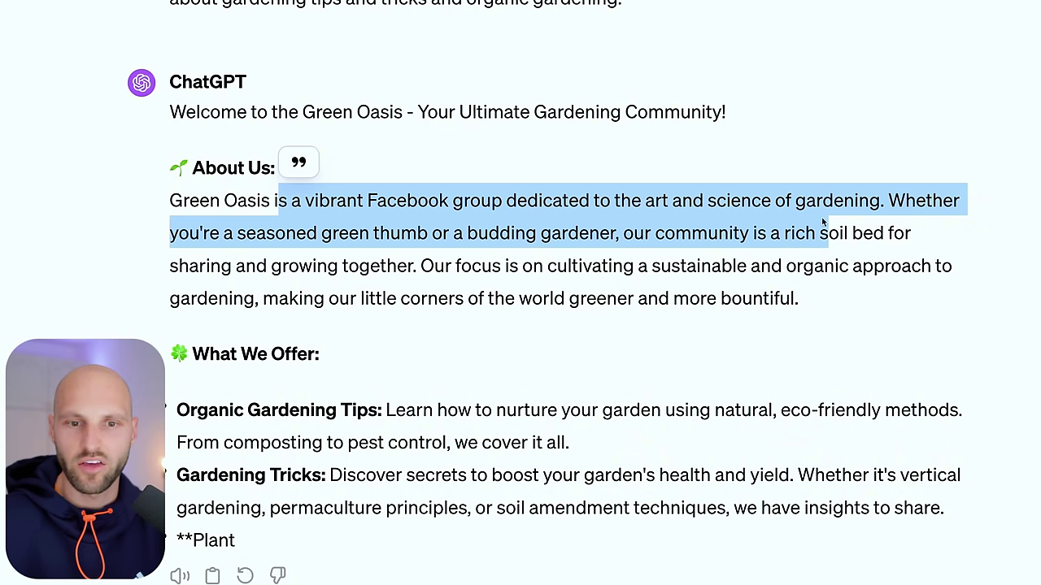
{"action": "left_click", "coordinate": [890, 226]}
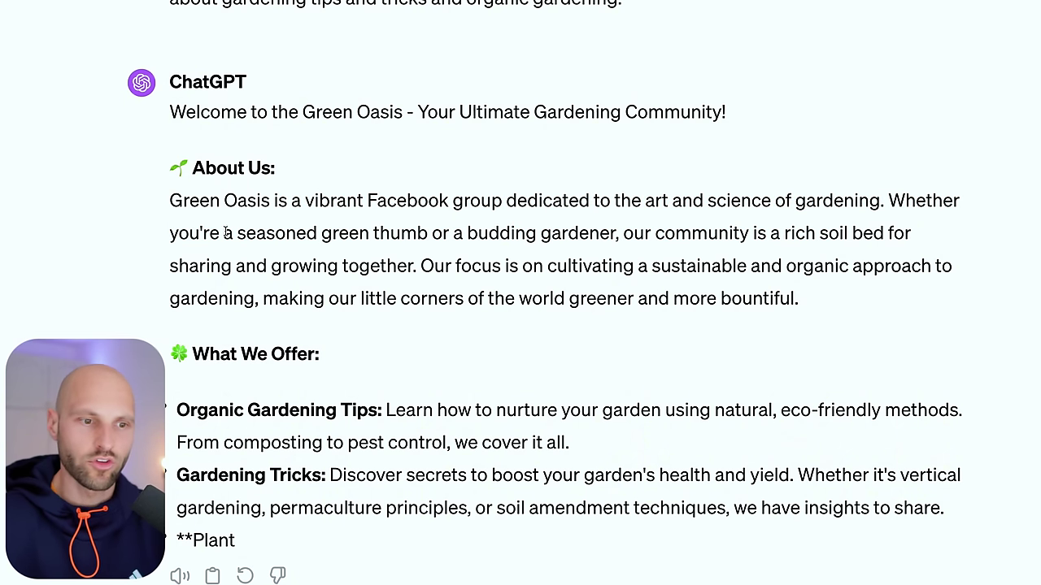
{"action": "left_click_drag", "start_coordinate": [225, 234], "coordinate": [419, 269]}
{"action": "left_click", "coordinate": [756, 235]}
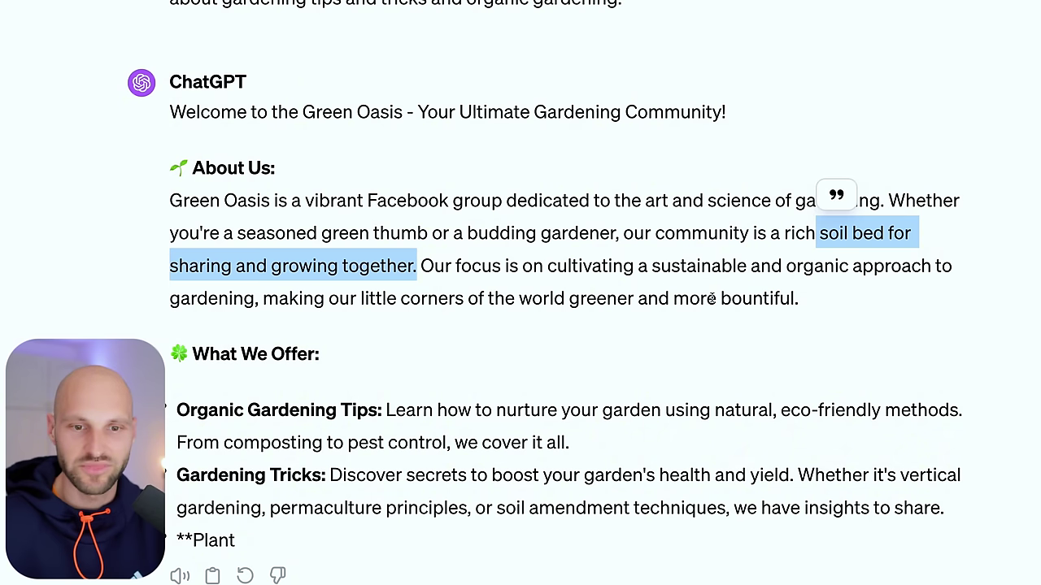
{"action": "left_click_drag", "start_coordinate": [819, 304], "coordinate": [170, 200]}
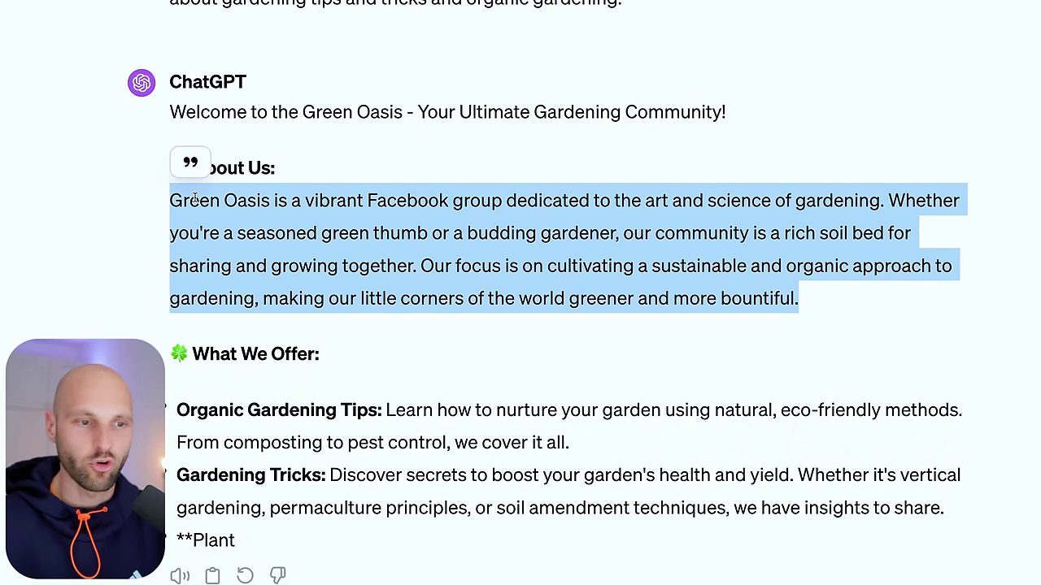
{"action": "right_click", "coordinate": [254, 213]}
{"action": "left_click", "coordinate": [306, 237]}
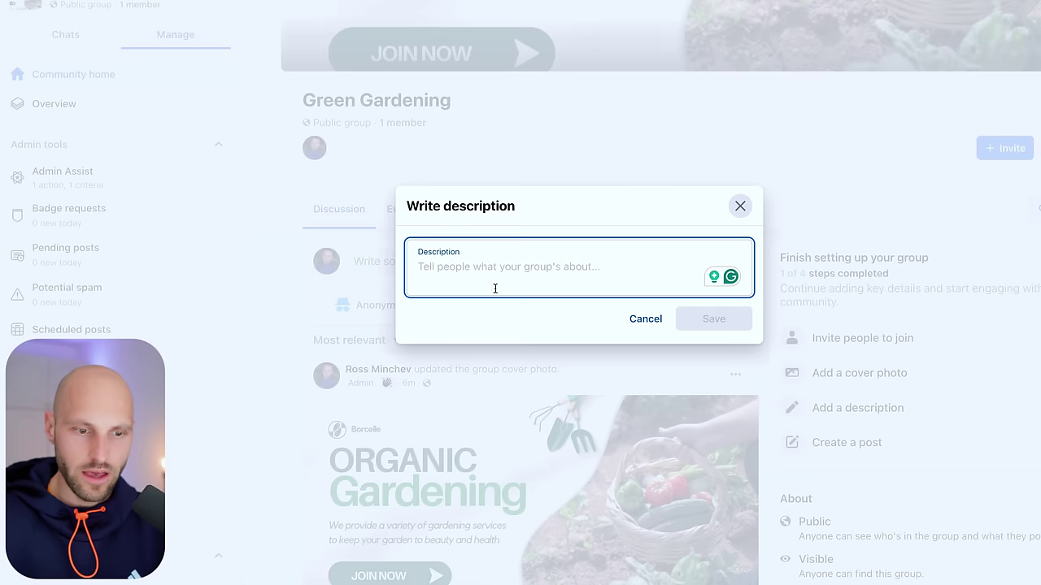
Paste the copied Green Oasis paragraph as the Green Gardening Facebook group's description and save it.
{"action": "key", "text": "ctrl+v"}
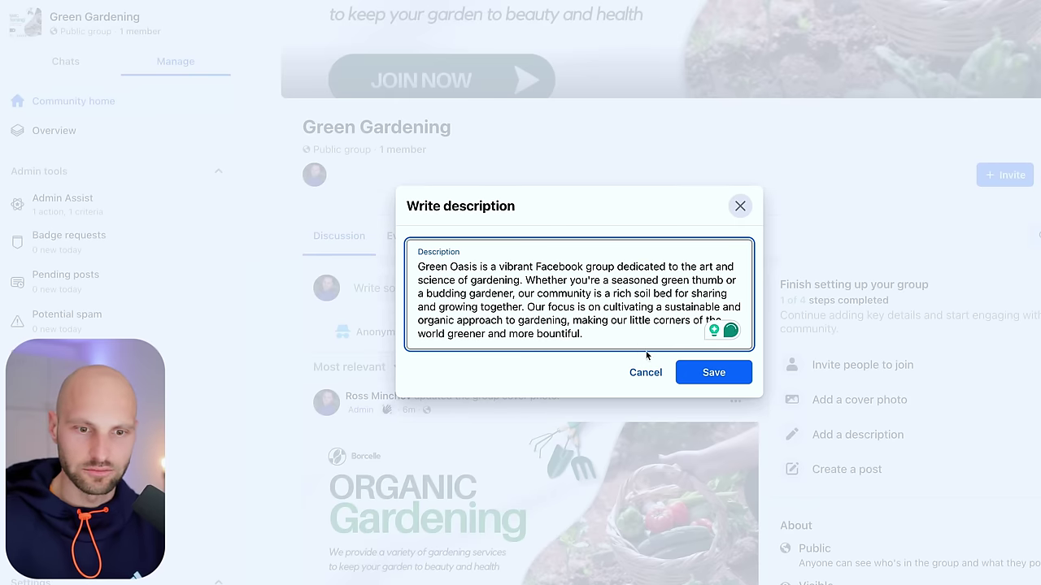
{"action": "left_click", "coordinate": [715, 374]}
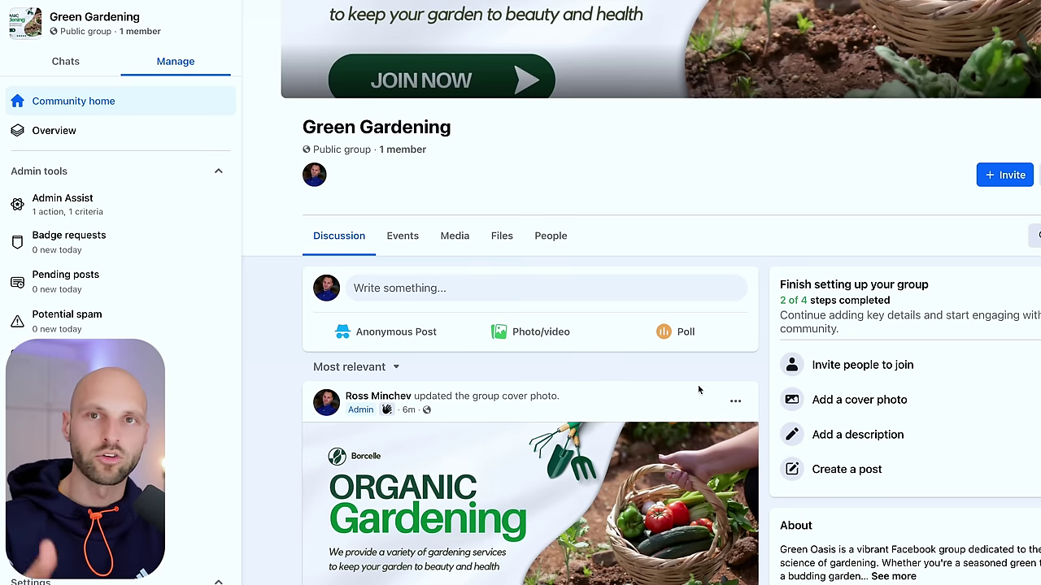
{"action": "scroll", "coordinate": [697, 389], "scroll_direction": "down", "scroll_amount": 3}
{"action": "scroll", "coordinate": [698, 389], "scroll_direction": "up", "scroll_amount": 5}
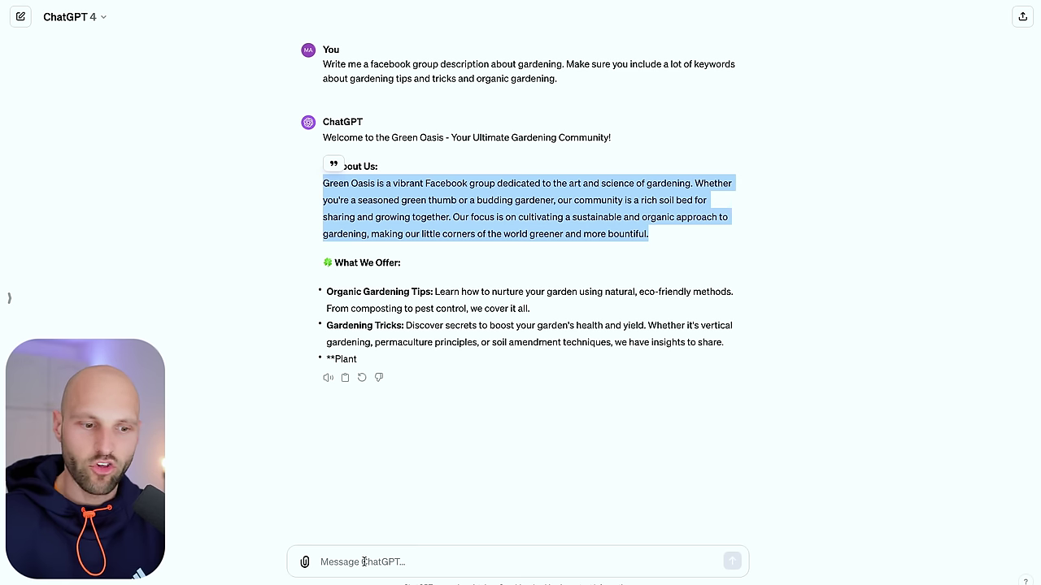
Return to the ChatGPT conversation and draft the prompt "write me a facebook post about 5 tips for organic gardening" without sending it.
{"action": "left_click", "coordinate": [364, 562]}
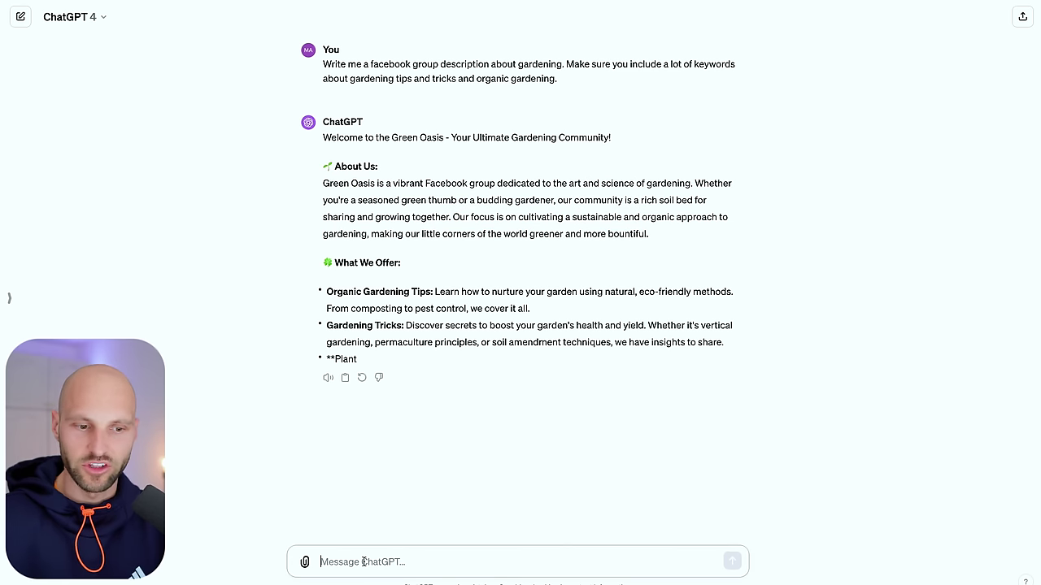
{"action": "type", "text": "write"}
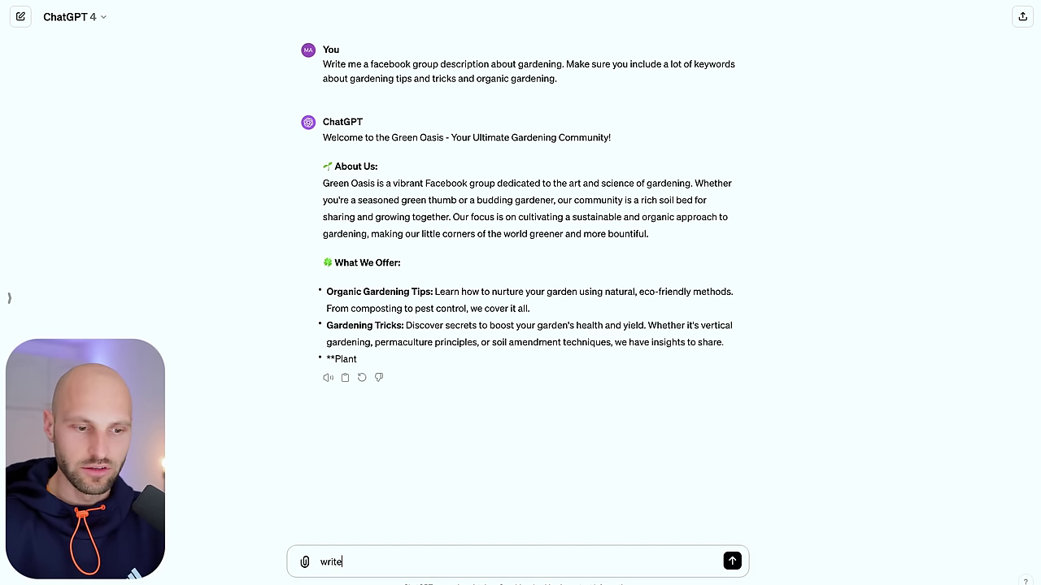
{"action": "key", "text": "ctrl+a"}
{"action": "type", "text": "write me "}
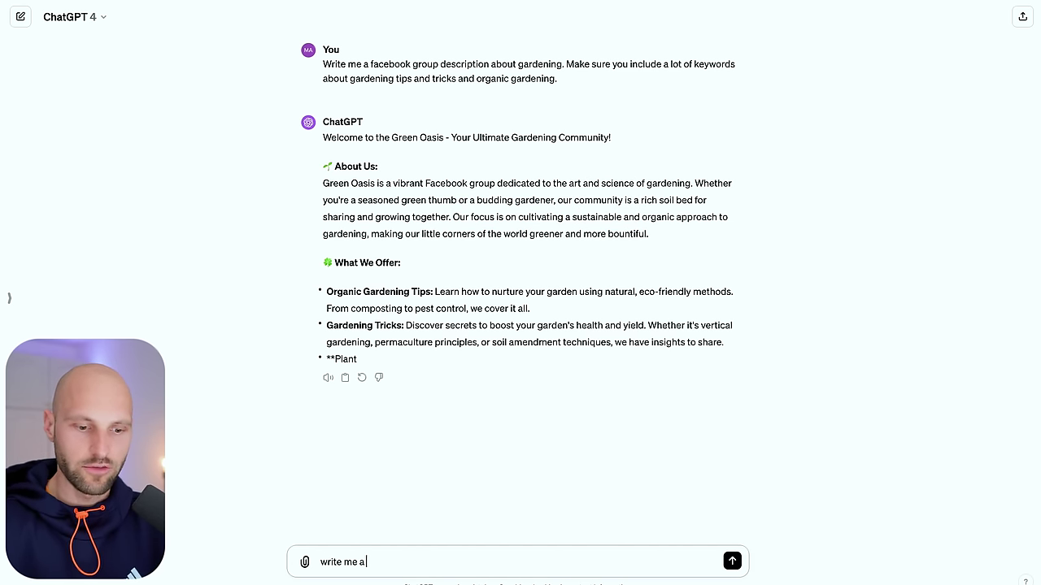
{"action": "type", "text": "a facebook post abo"}
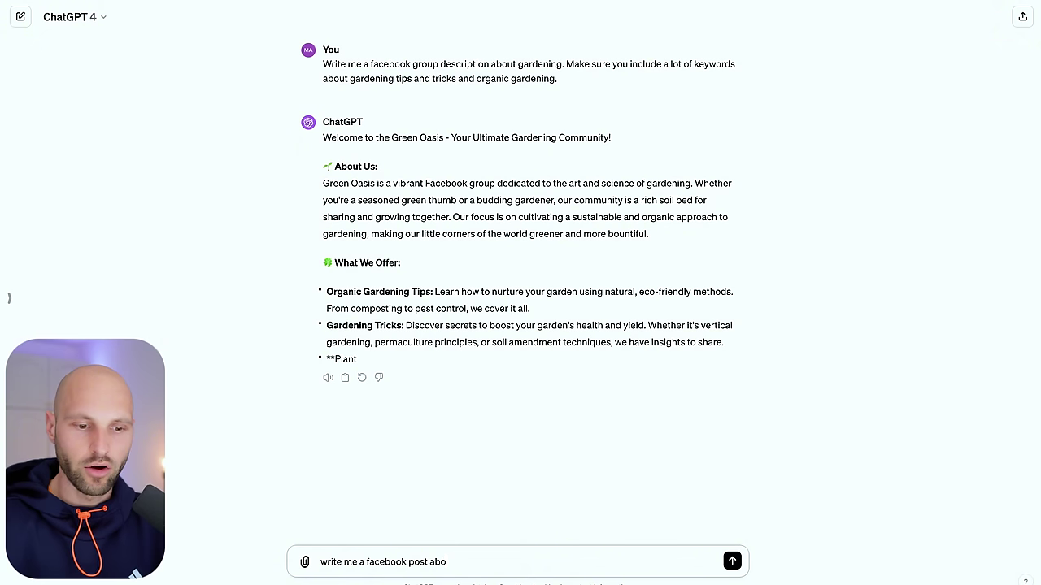
{"action": "type", "text": "ut 5 tips wi"}
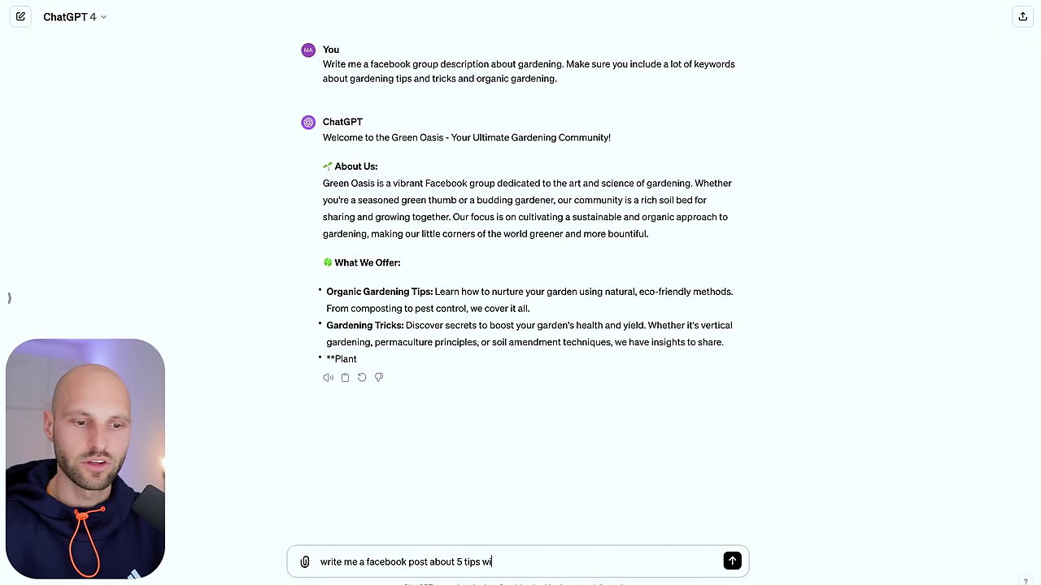
{"action": "type", "text": "th organic"}
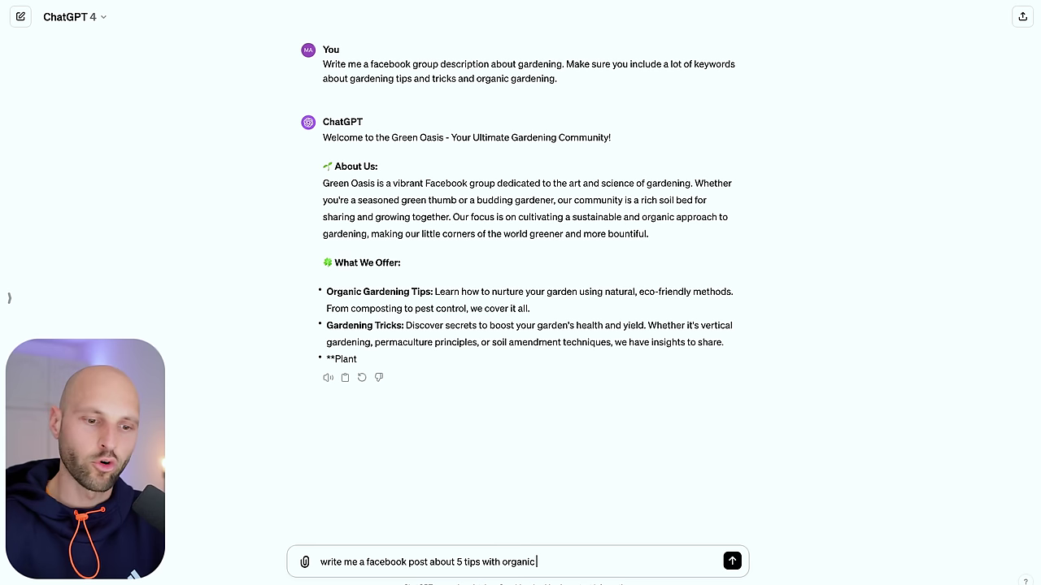
{"action": "double_click", "coordinate": [490, 562]}
{"action": "type", "text": "for organ"}
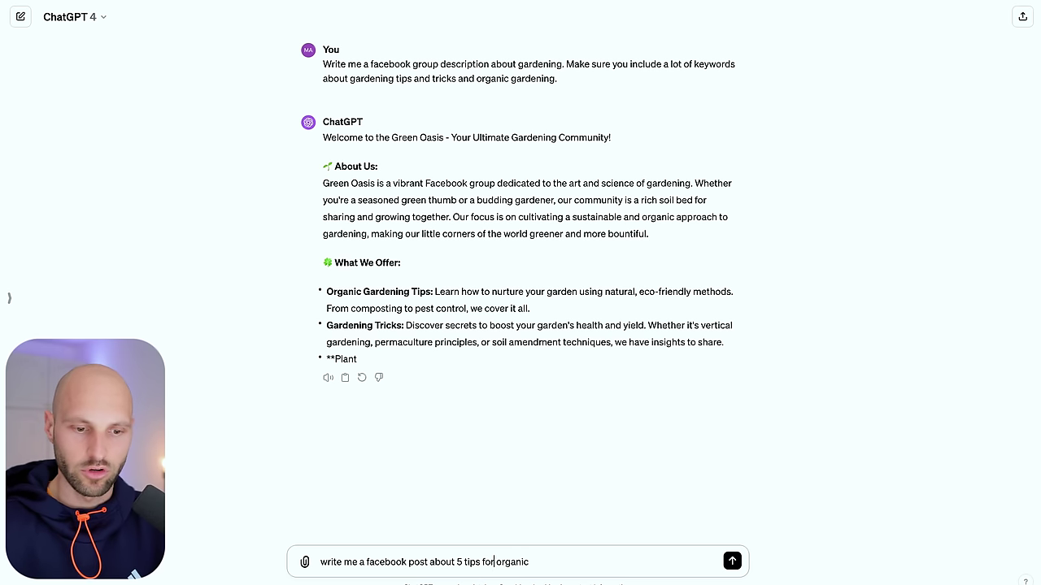
{"action": "type", "text": "ic gardening"}
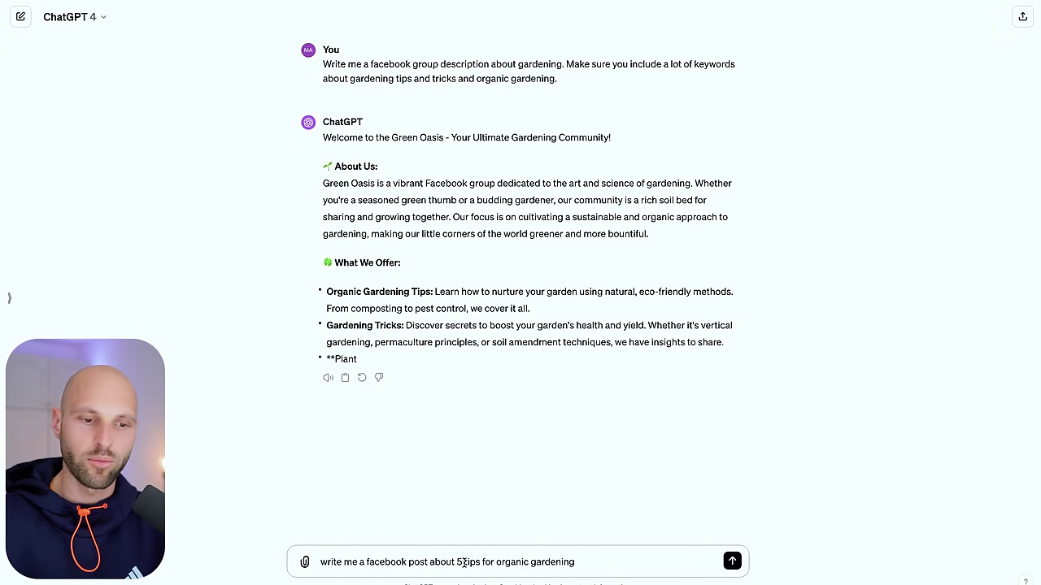
Reword the drafted prompt to "write me a facebook post about 6 tips for summer gardening in the city".
{"action": "key", "text": "BackSpace"}
{"action": "type", "text": "6"}
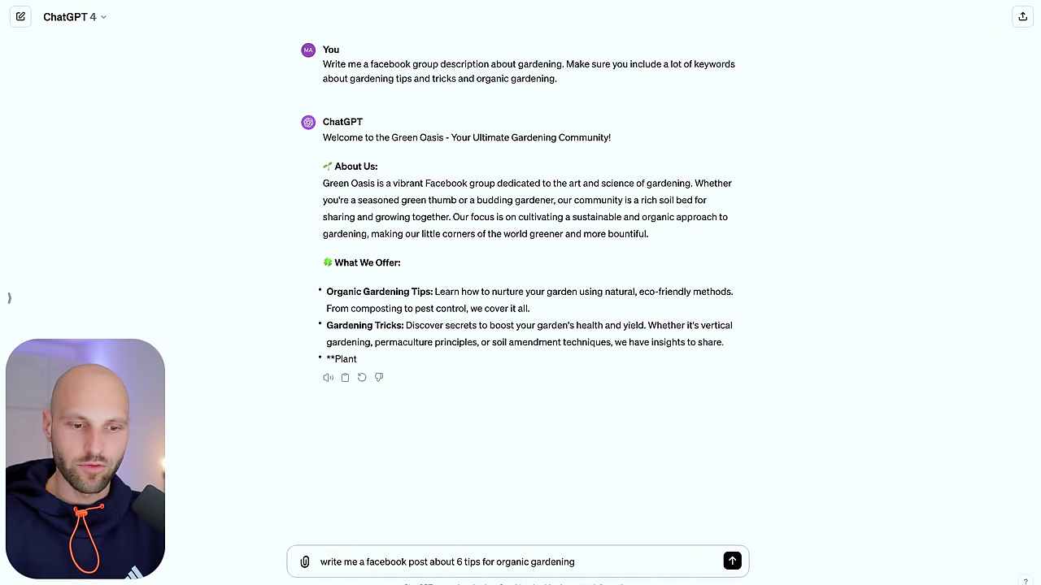
{"action": "double_click", "coordinate": [511, 561]}
{"action": "type", "text": "spring"}
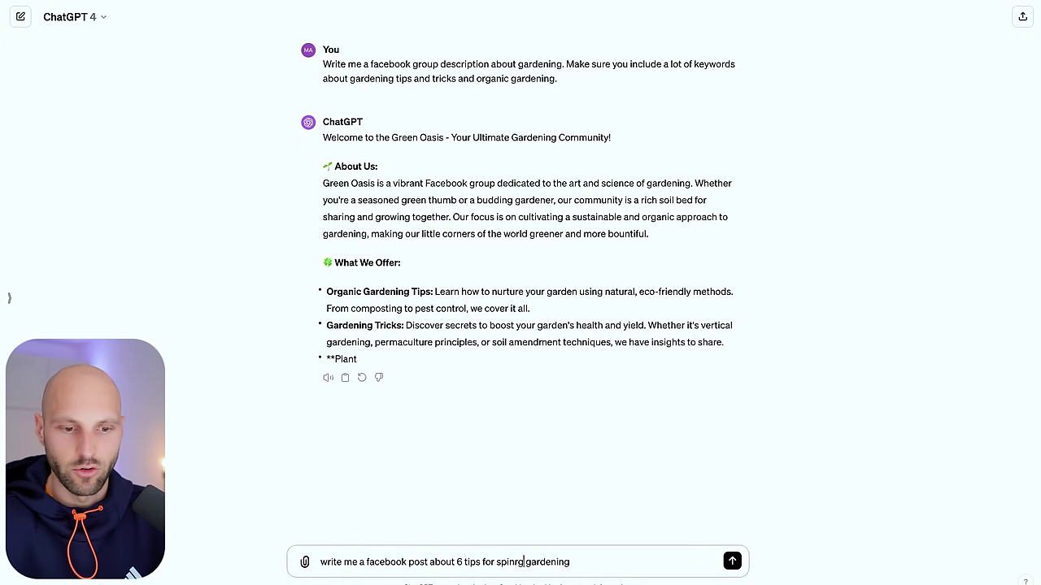
{"action": "key", "text": "BackSpace"}
{"action": "key", "text": "BackSpace"}
{"action": "key", "text": "BackSpace"}
{"action": "key", "text": "BackSpace"}
{"action": "key", "text": "BackSpace"}
{"action": "key", "text": "BackSpace"}
{"action": "type", "text": "summer"}
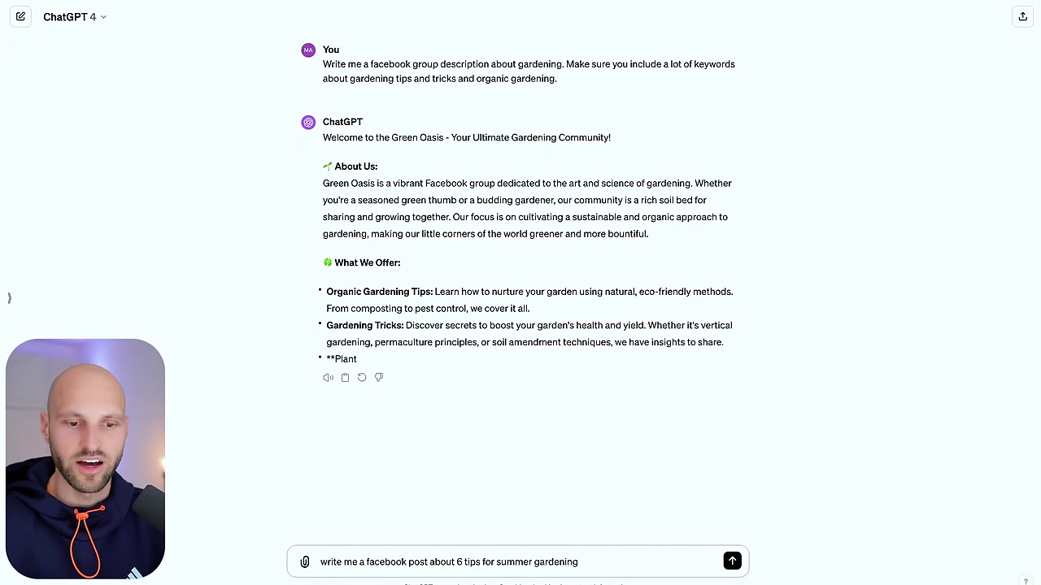
{"action": "type", "text": " gardening in the "}
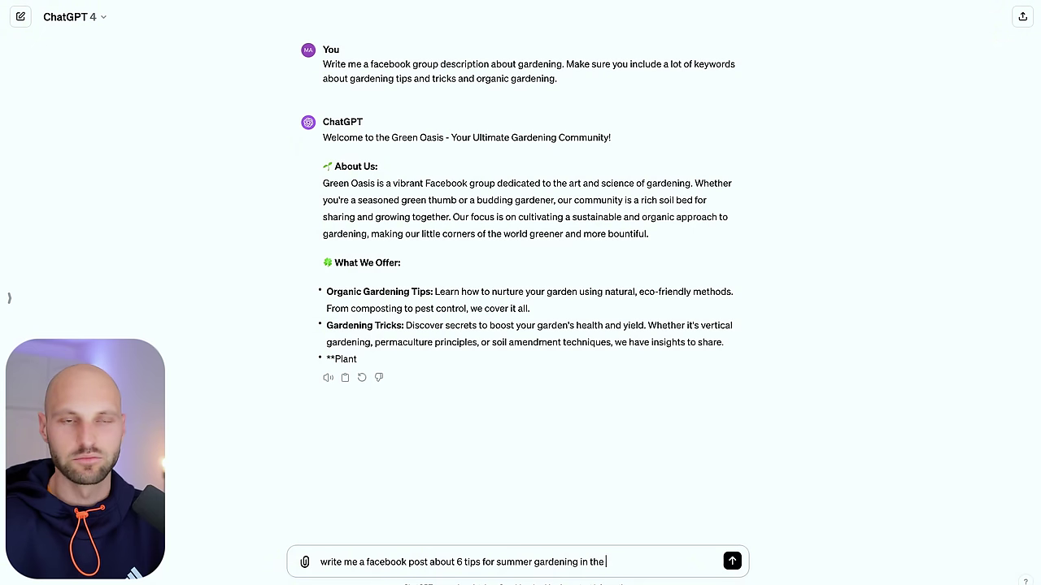
{"action": "type", "text": "city"}
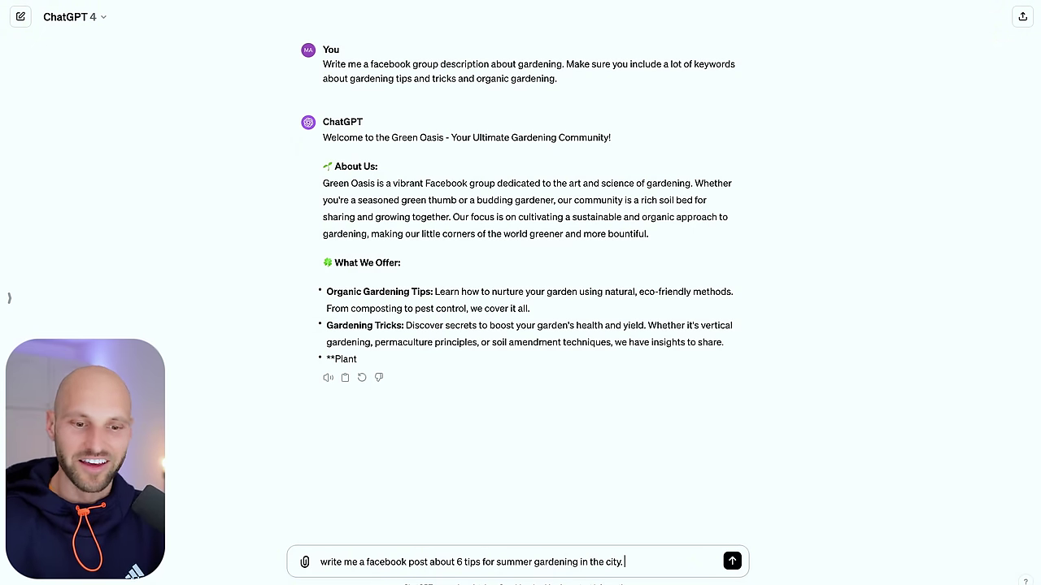
Extend the prompt with "Make sure to include emojies and maybe create a post image" and send it.
{"action": "type", "text": ". Make sure to"}
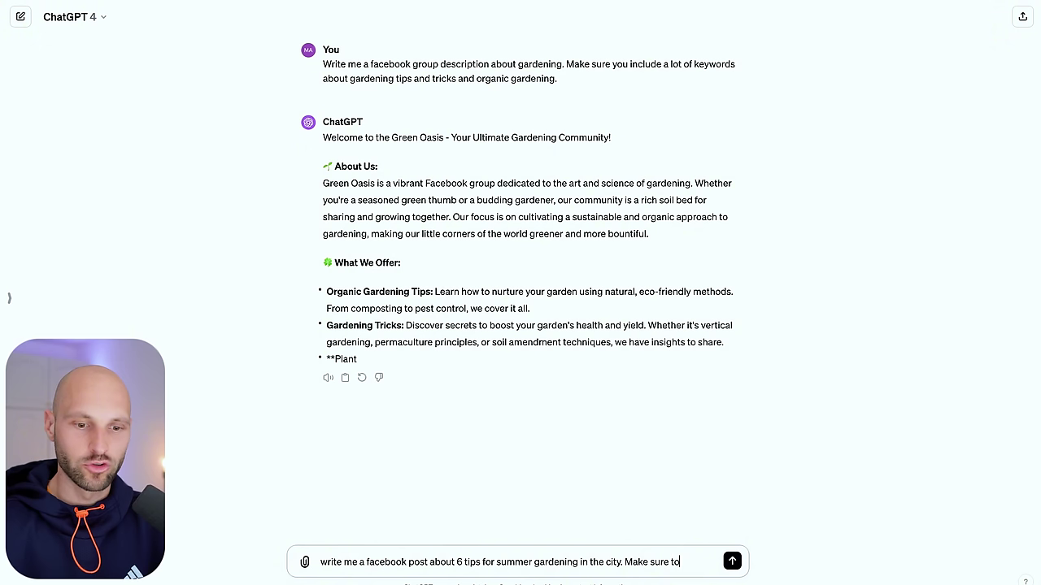
{"action": "type", "text": " include em"}
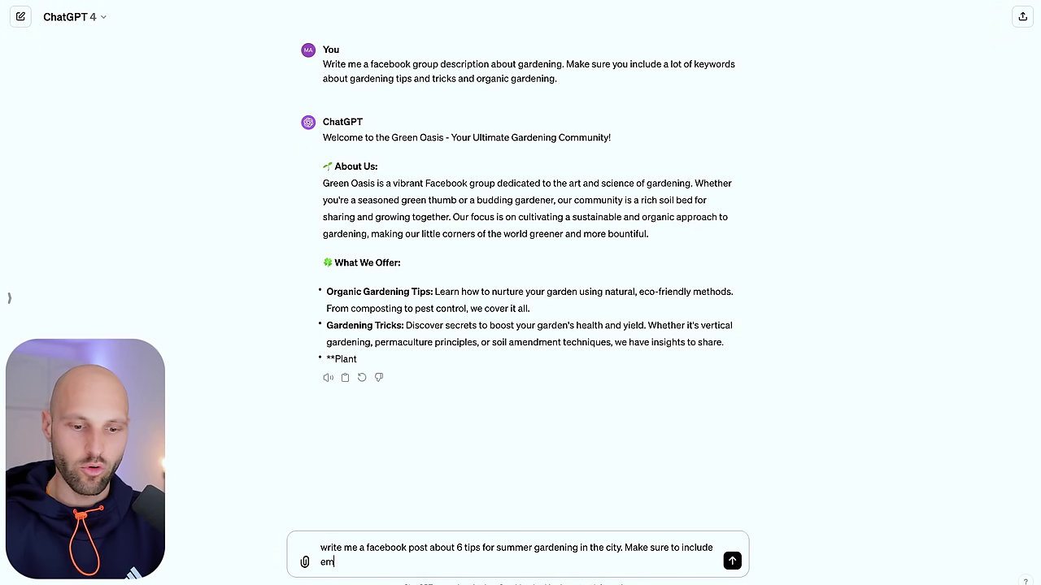
{"action": "type", "text": "ojies and maybe "}
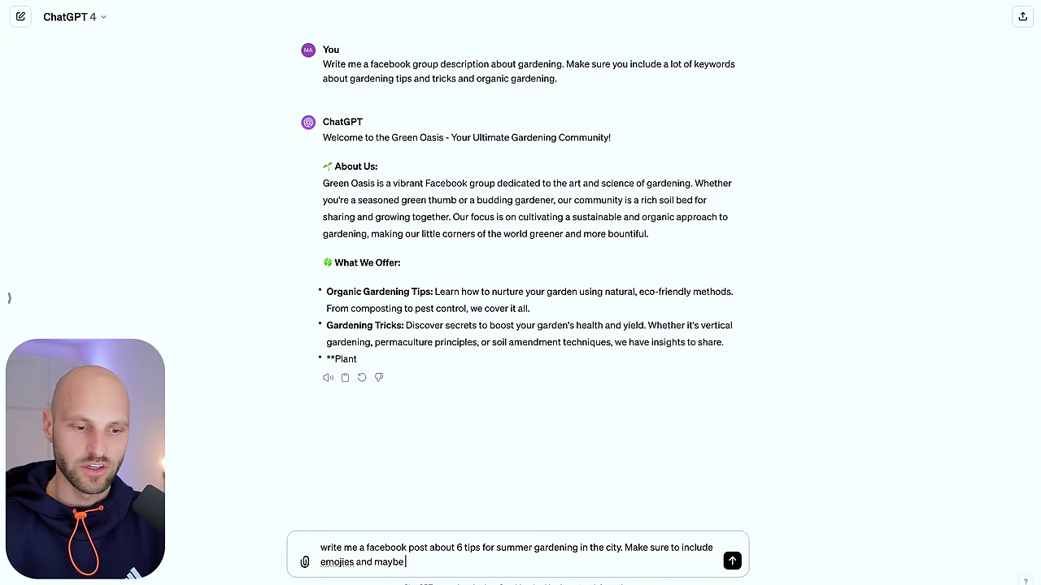
{"action": "type", "text": "create a post image"}
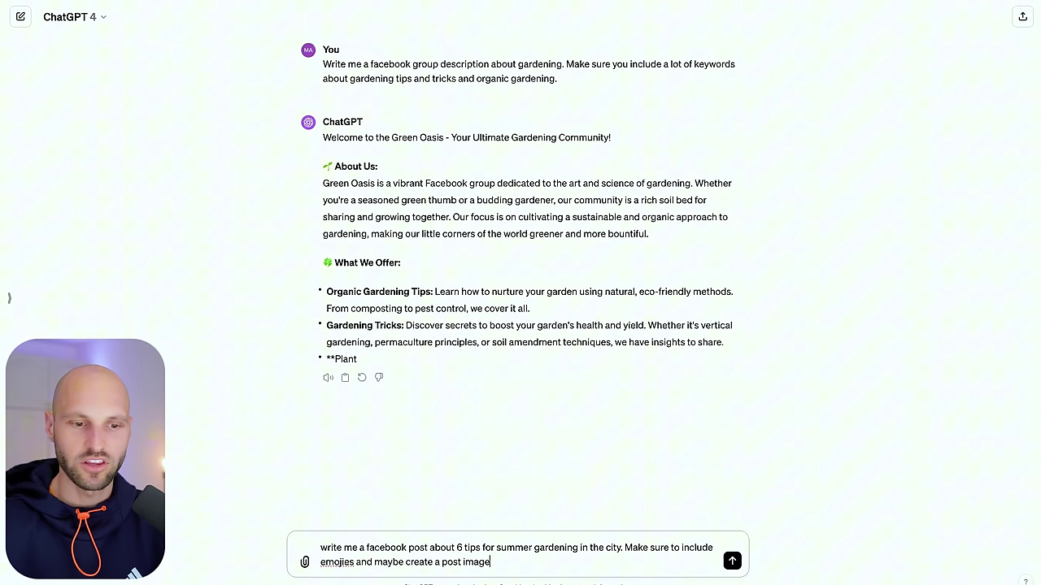
{"action": "key", "text": "Return"}
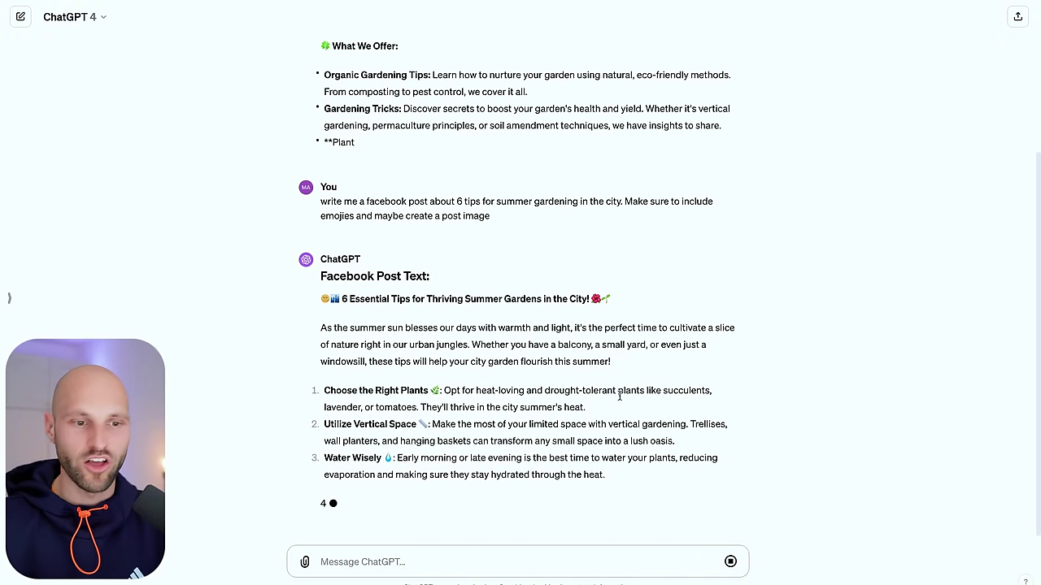
Review the generated tips and hashtags, then download the city balcony garden image into the Gardening folder.
{"action": "mouse_move", "coordinate": [428, 327]}
{"action": "left_mouse_down"}
{"action": "mouse_move", "coordinate": [323, 327]}
{"action": "mouse_move", "coordinate": [443, 319]}
{"action": "left_mouse_up"}
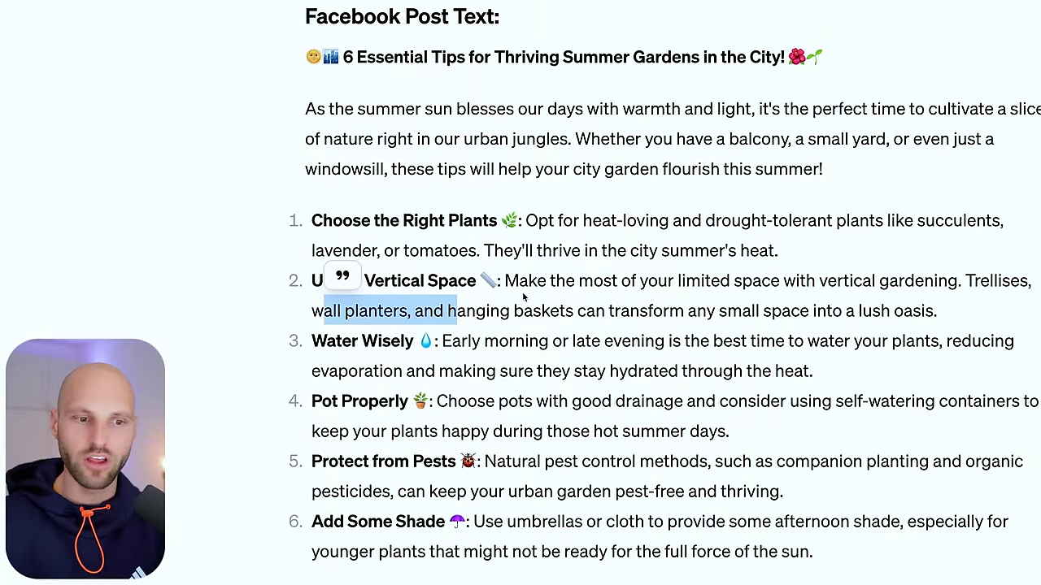
{"action": "left_click", "coordinate": [533, 280]}
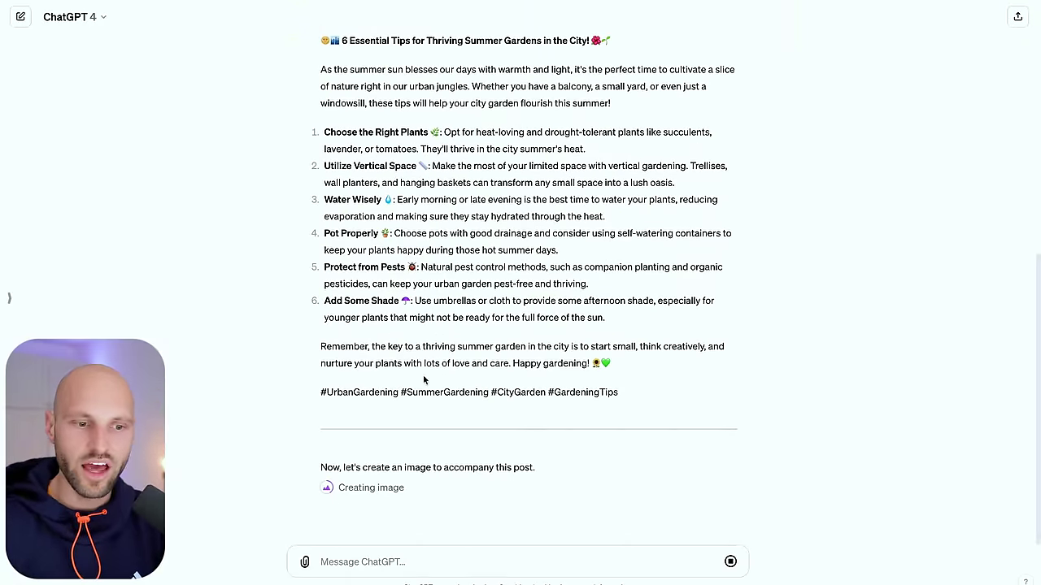
{"action": "left_click_drag", "start_coordinate": [319, 393], "coordinate": [507, 390]}
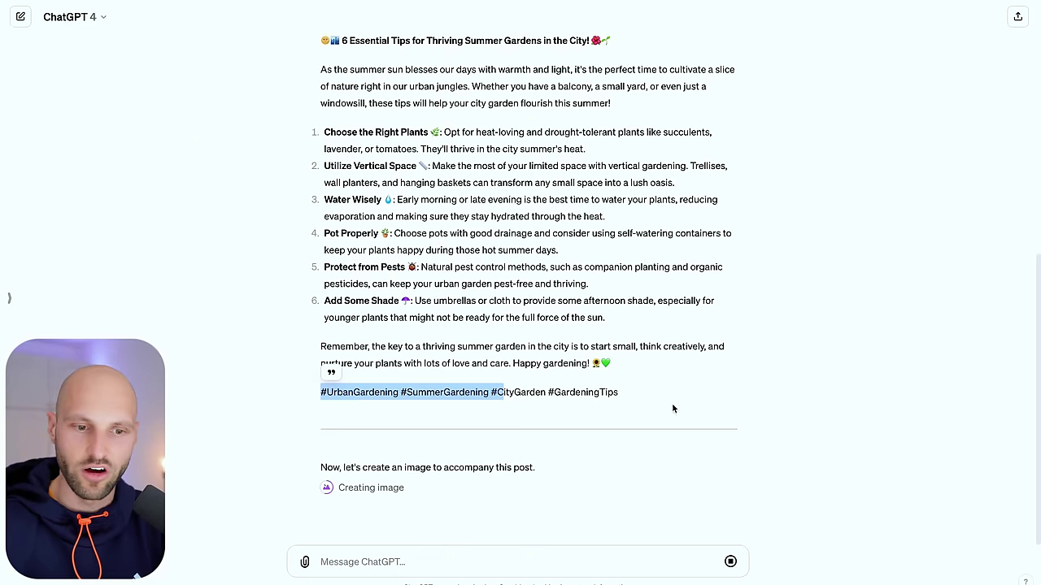
{"action": "left_click", "coordinate": [663, 398]}
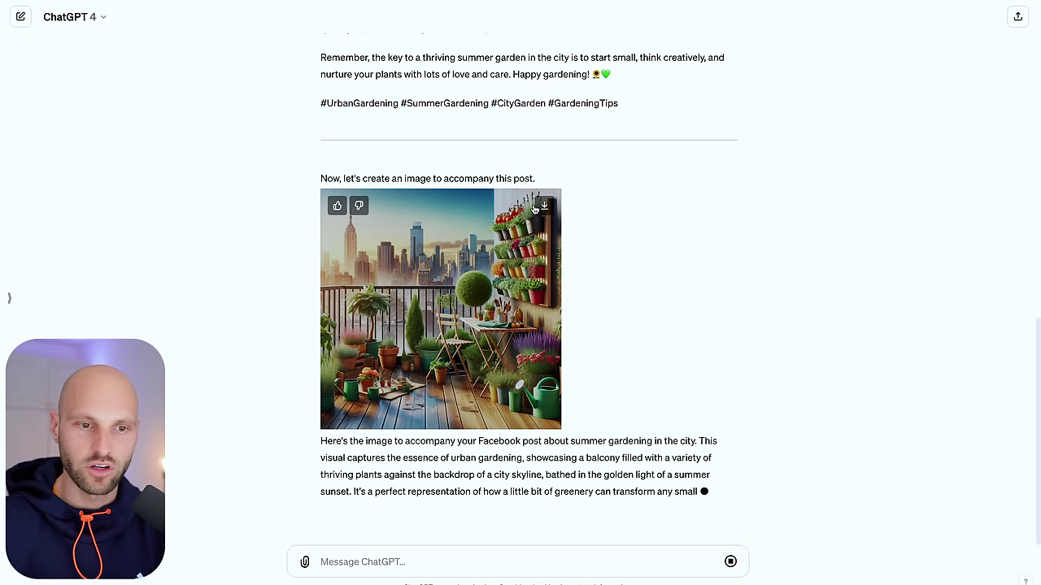
{"action": "left_click", "coordinate": [548, 191]}
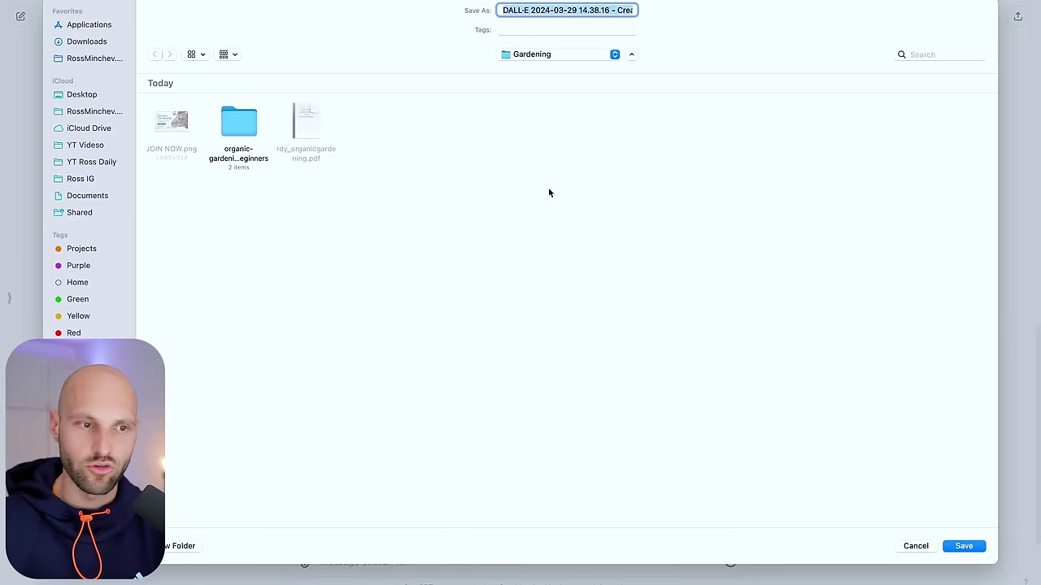
{"action": "left_click", "coordinate": [981, 547]}
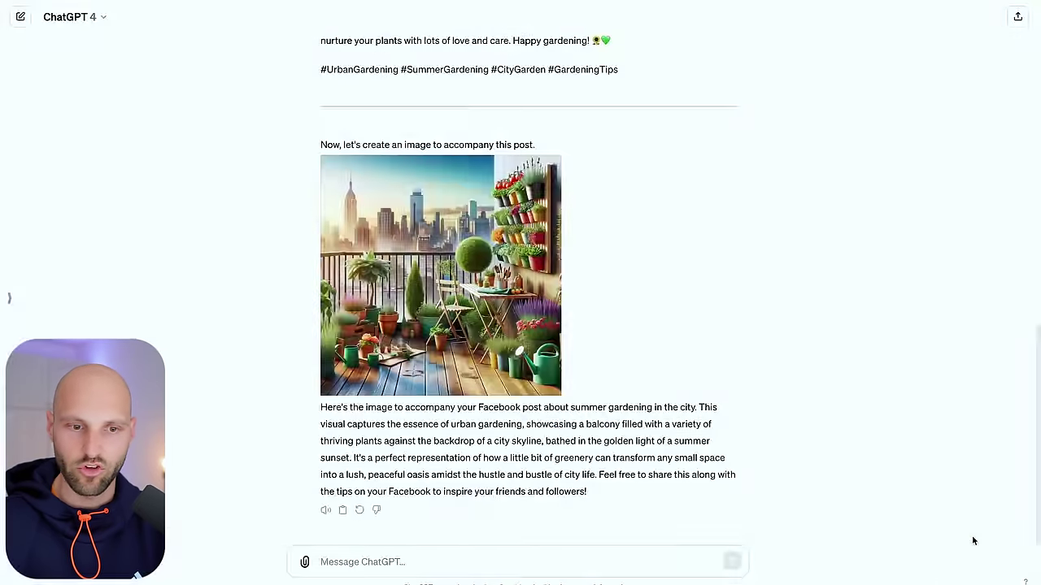
Copy the whole generated Facebook post, from the "6 Essential Tips for Thriving Summer Gardens in the City!" title through the hashtags.
{"action": "scroll", "coordinate": [576, 259], "scroll_direction": "up", "scroll_amount": 3}
{"action": "scroll", "coordinate": [512, 230], "scroll_direction": "up", "scroll_amount": 3}
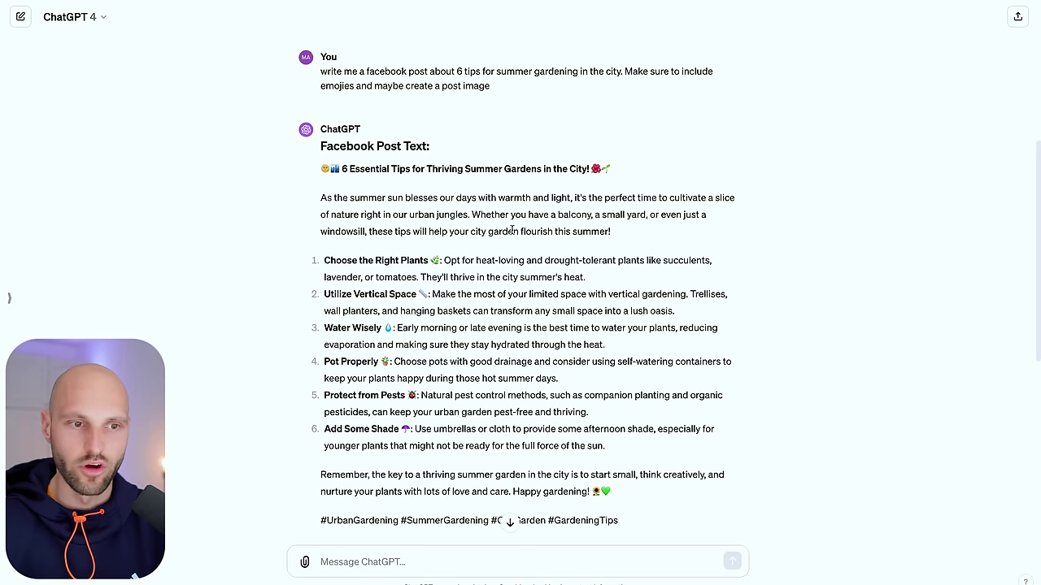
{"action": "scroll", "coordinate": [512, 230], "scroll_direction": "down", "scroll_amount": 1}
{"action": "left_click_drag", "start_coordinate": [318, 108], "coordinate": [660, 460]}
{"action": "right_click", "coordinate": [499, 337]}
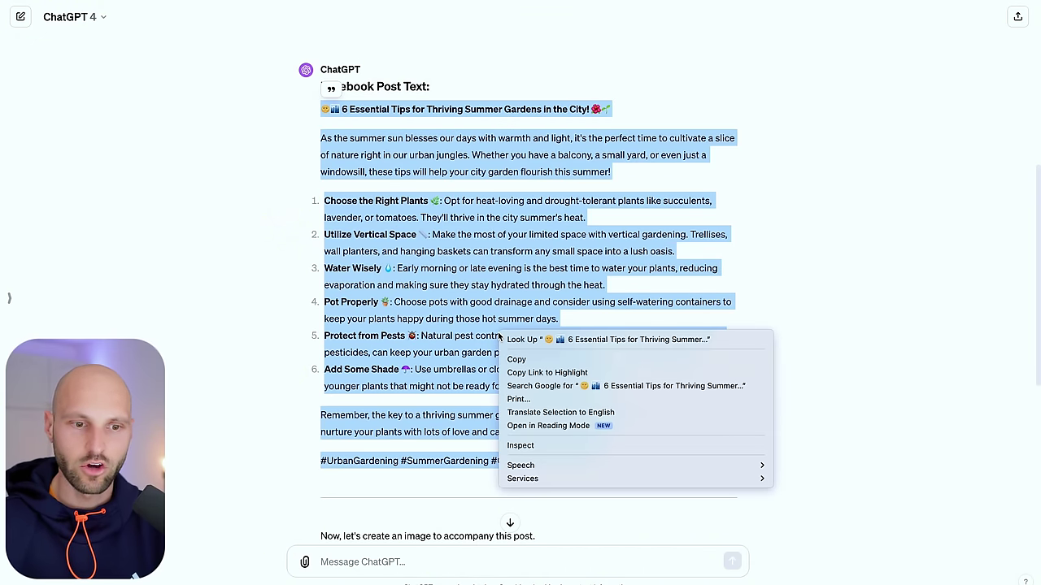
{"action": "left_click", "coordinate": [540, 360]}
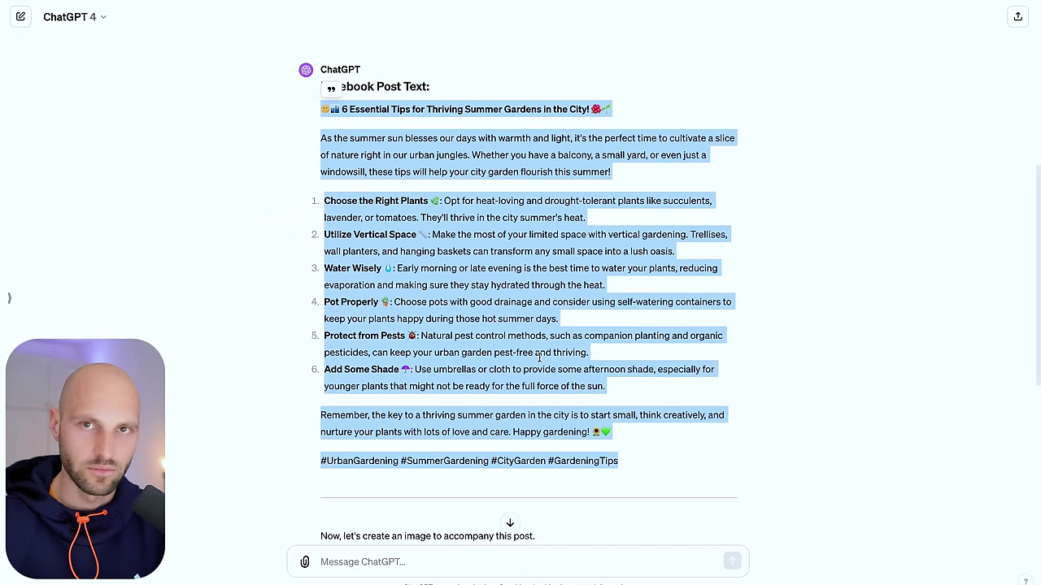
Switch to the Green Gardening Facebook group, start a new post, paste the copied summer gardening tips and check the text.
{"action": "key", "text": "ctrl+Tab"}
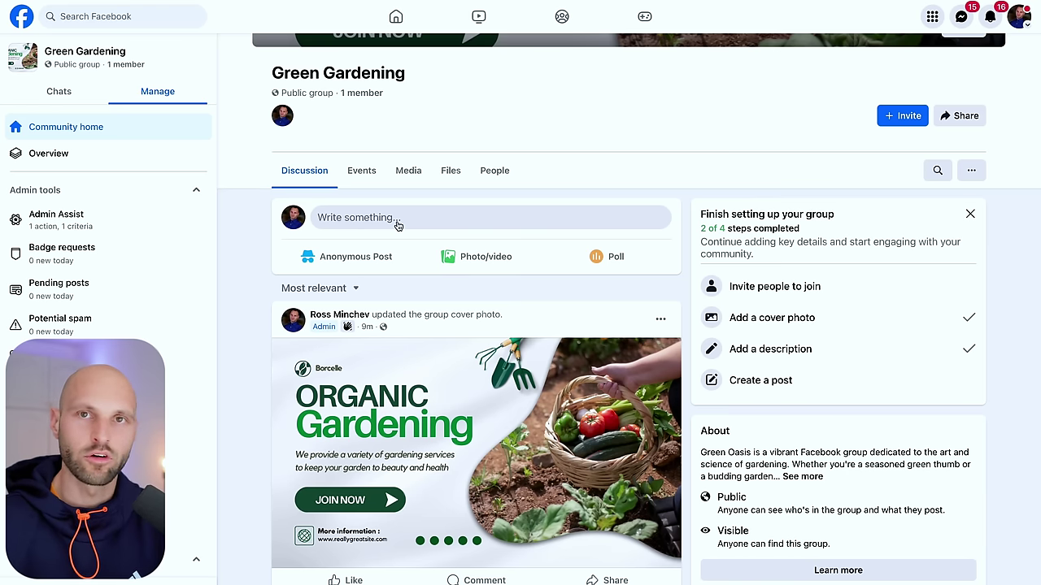
{"action": "left_click", "coordinate": [398, 225]}
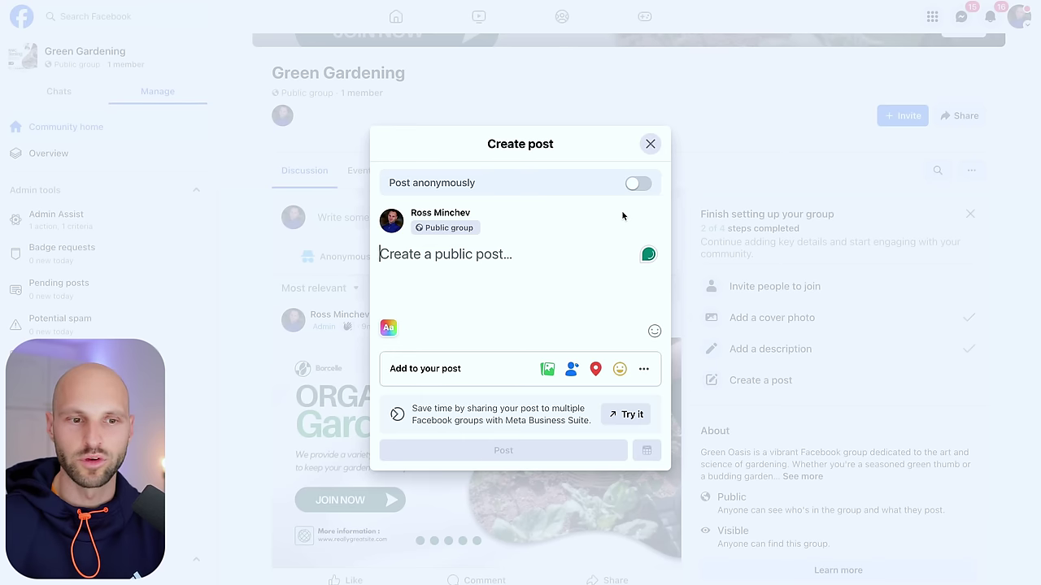
{"action": "right_click", "coordinate": [423, 260]}
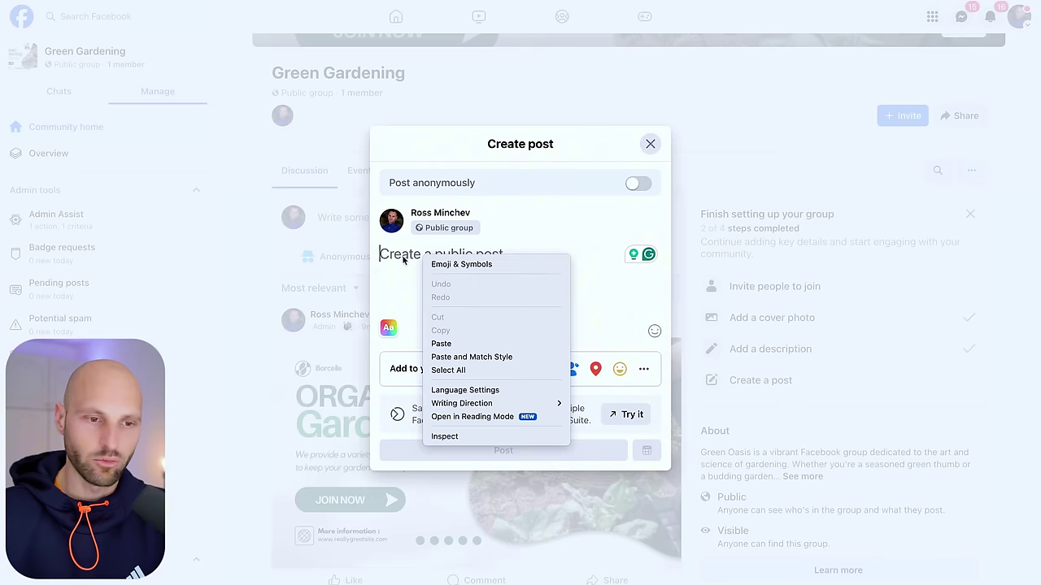
{"action": "left_click", "coordinate": [454, 348]}
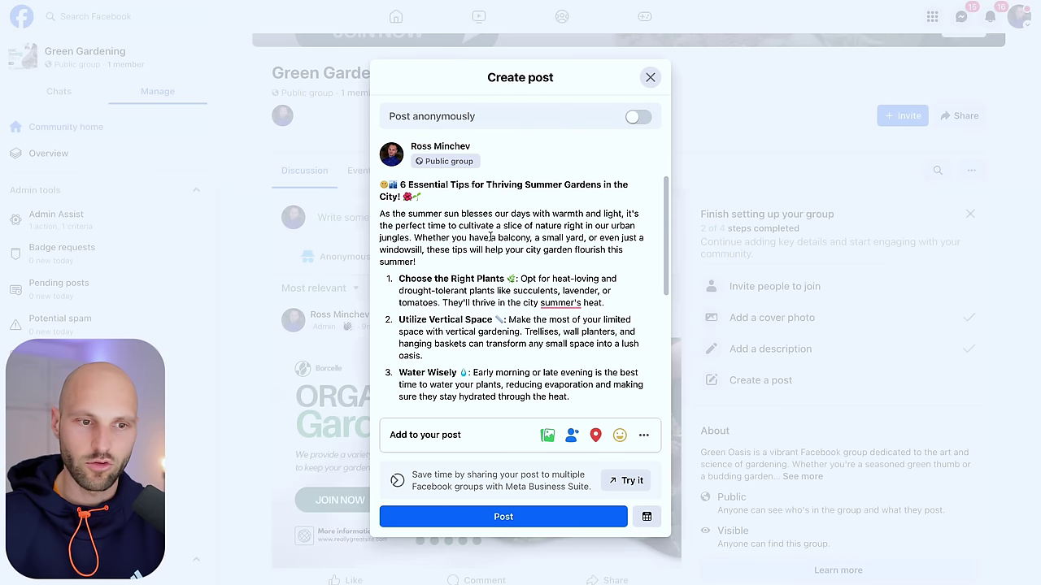
{"action": "scroll", "coordinate": [512, 319], "scroll_direction": "down", "scroll_amount": 3}
{"action": "scroll", "coordinate": [521, 341], "scroll_direction": "up", "scroll_amount": 3}
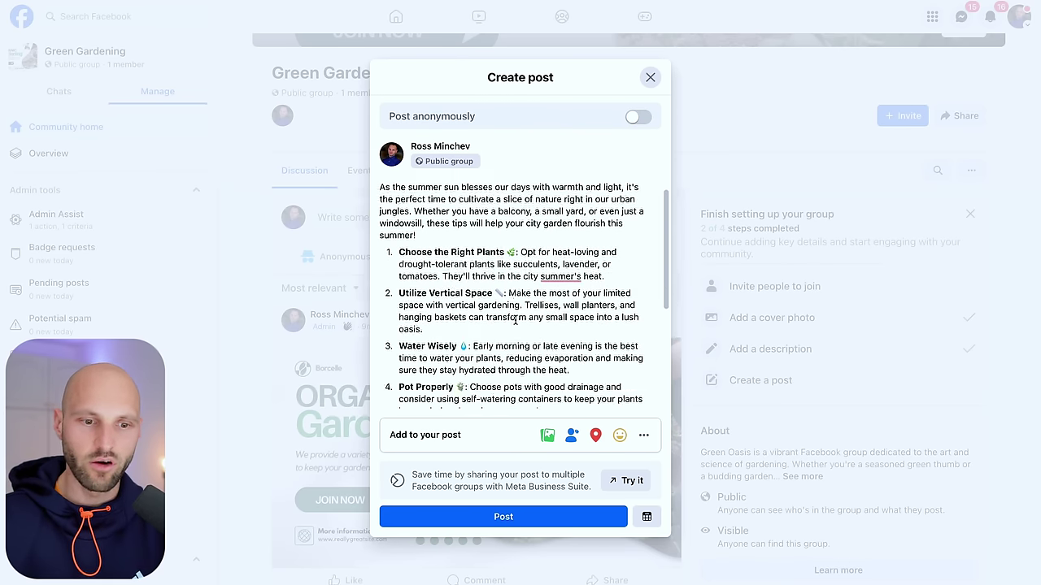
{"action": "scroll", "coordinate": [532, 400], "scroll_direction": "down", "scroll_amount": 3}
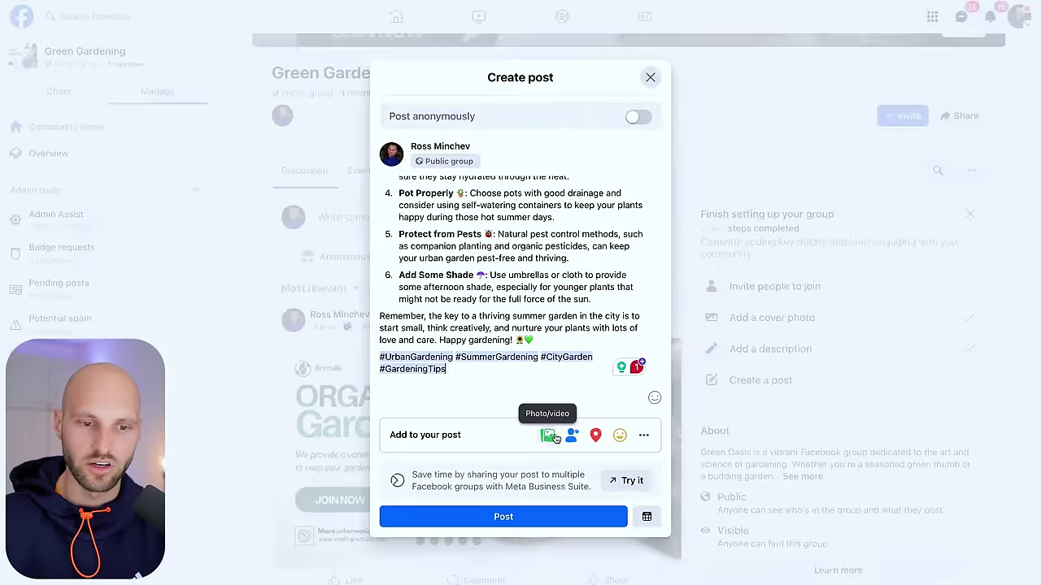
Attach the downloaded DALL·E balcony garden image from the Gardening folder to the post and publish it to the group.
{"action": "left_click", "coordinate": [548, 437]}
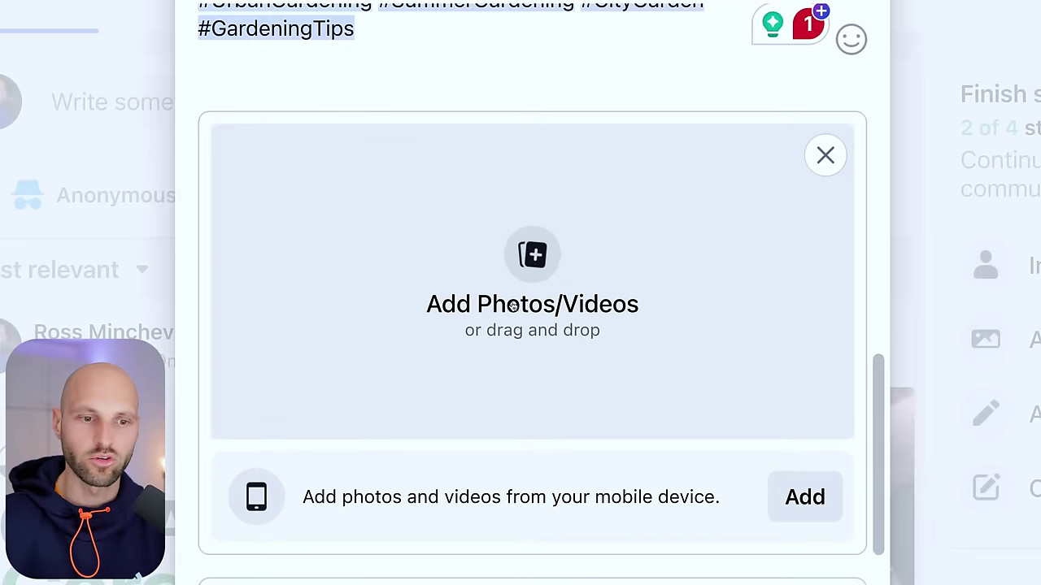
{"action": "left_click", "coordinate": [529, 301]}
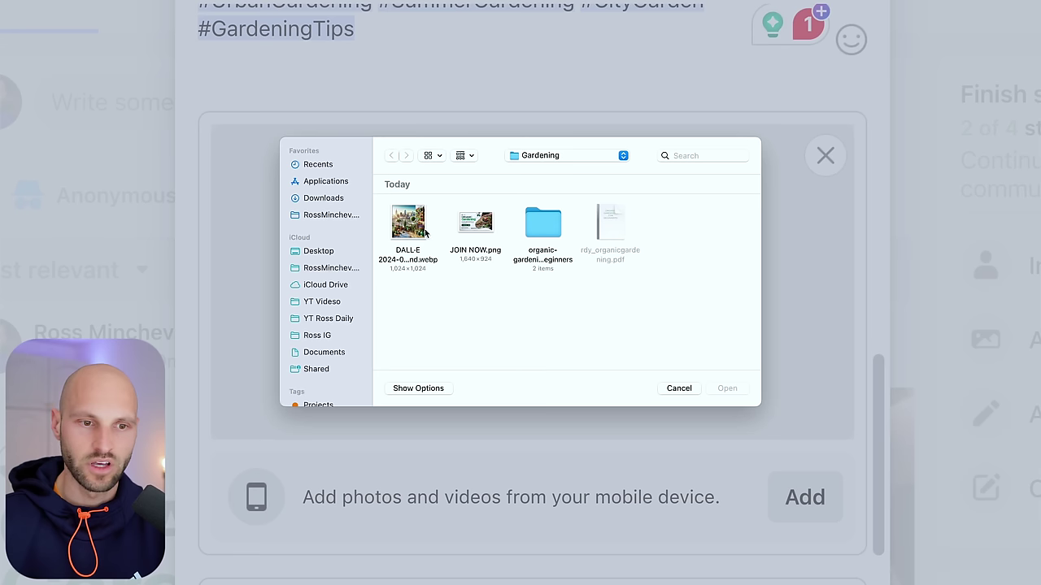
{"action": "left_click", "coordinate": [420, 232]}
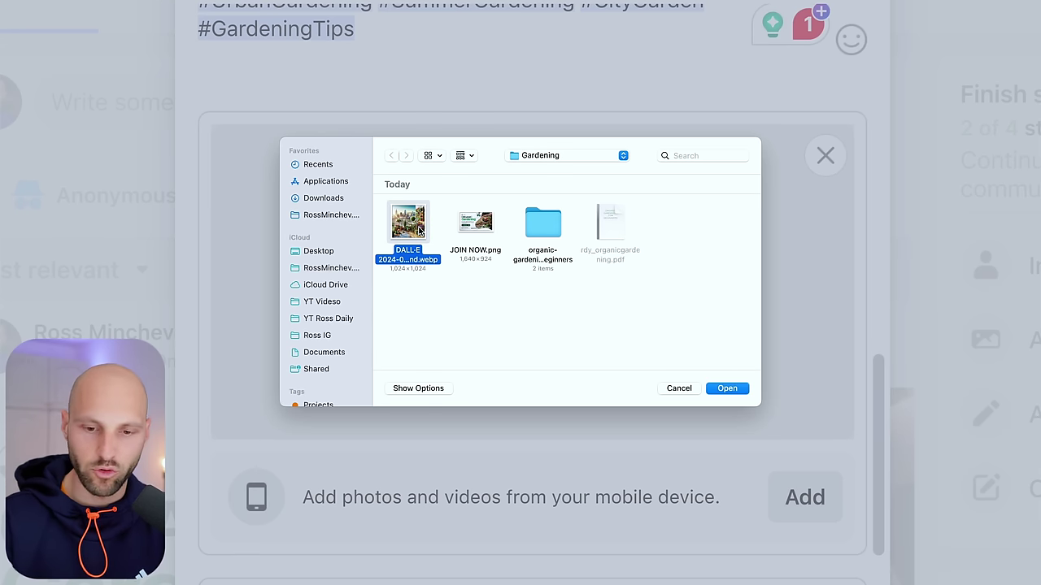
{"action": "double_click", "coordinate": [419, 233]}
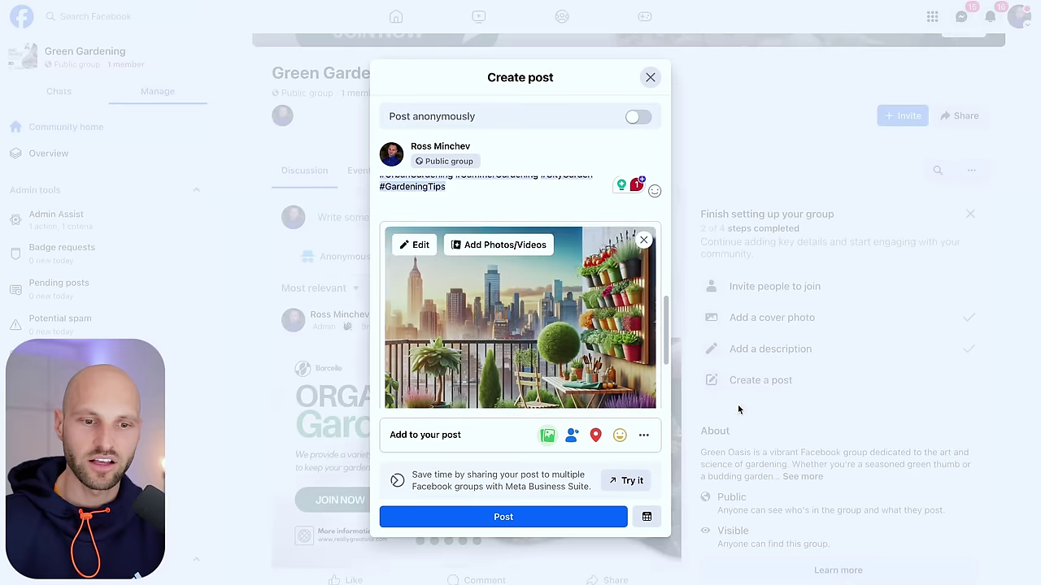
{"action": "scroll", "coordinate": [637, 345], "scroll_direction": "up", "scroll_amount": 5}
{"action": "scroll", "coordinate": [570, 342], "scroll_direction": "down", "scroll_amount": 10}
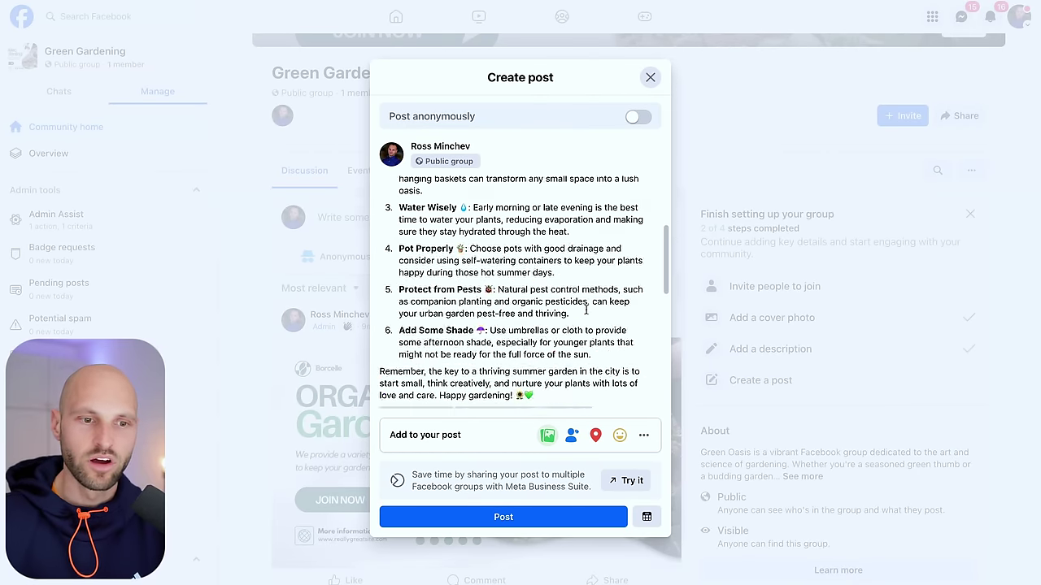
{"action": "left_click", "coordinate": [493, 517]}
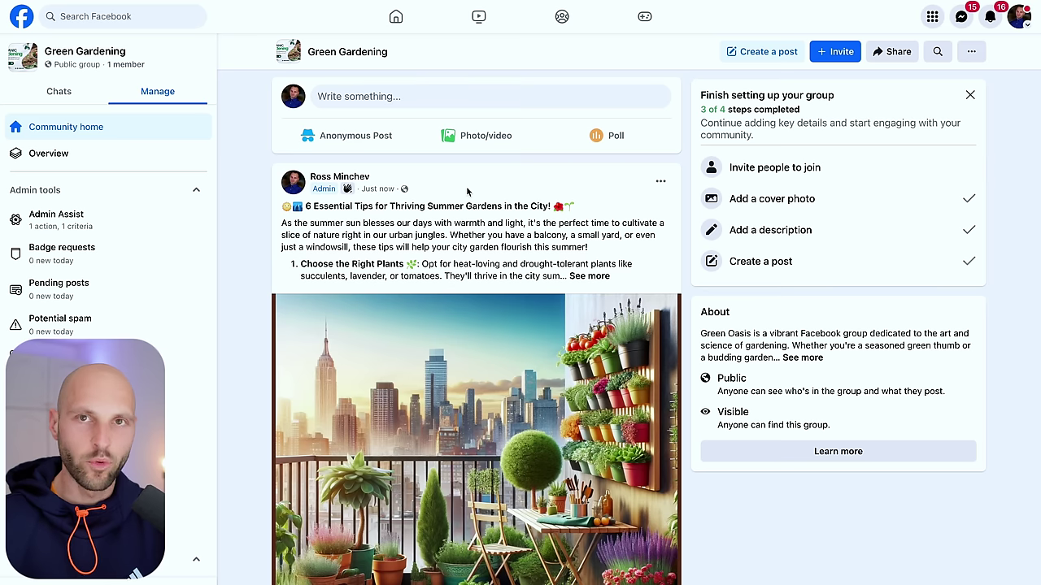
Expand the full text of the published summer gardening post and look over the Green Gardening group page.
{"action": "scroll", "coordinate": [466, 186], "scroll_direction": "down", "scroll_amount": 1}
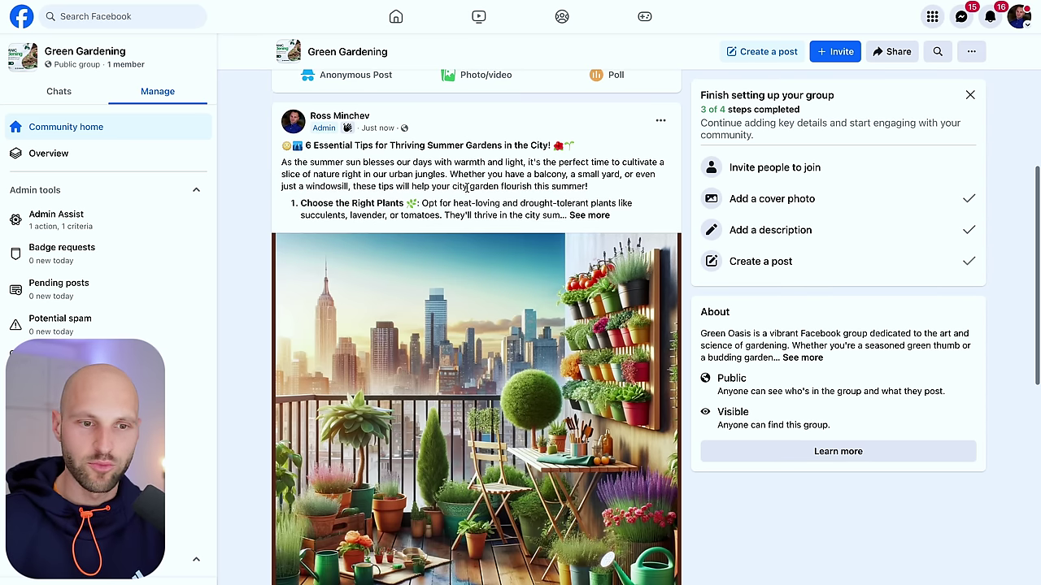
{"action": "left_click", "coordinate": [590, 217]}
{"action": "scroll", "coordinate": [509, 371], "scroll_direction": "up", "scroll_amount": 5}
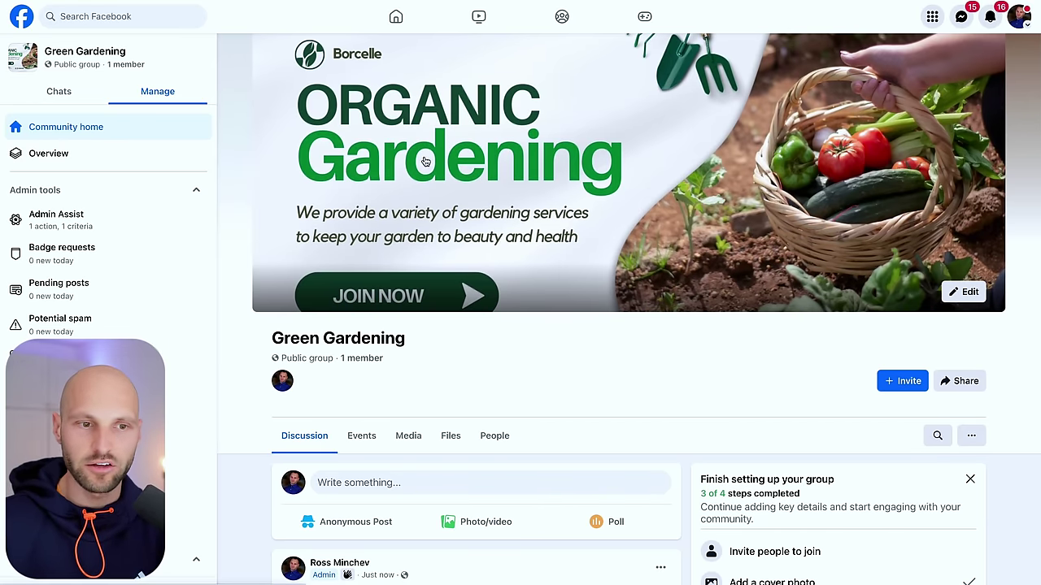
{"action": "scroll", "coordinate": [496, 167], "scroll_direction": "down", "scroll_amount": 2}
{"action": "scroll", "coordinate": [496, 167], "scroll_direction": "down", "scroll_amount": 3}
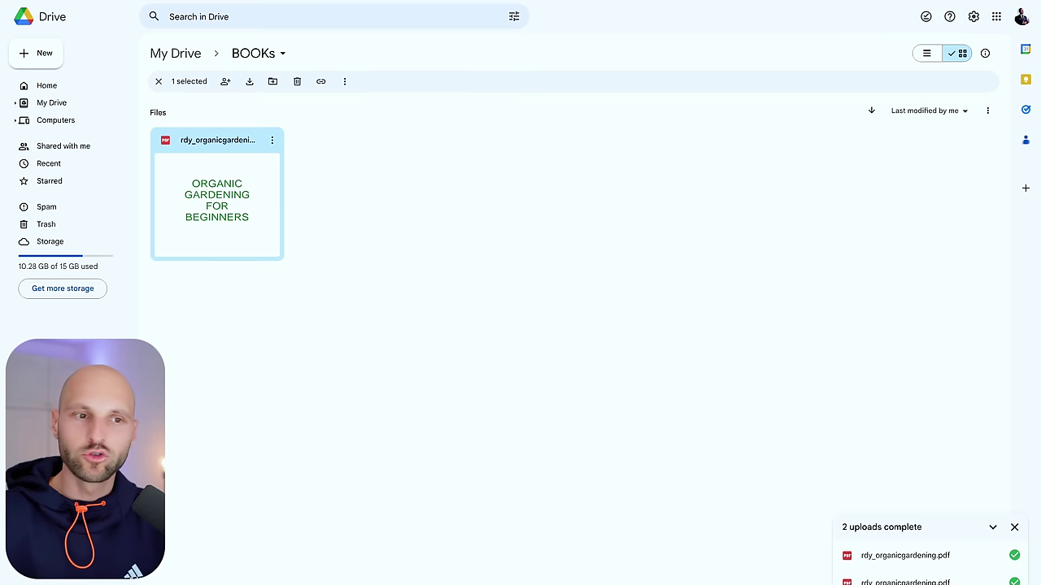
Copy the sharing link of the rdy_organicgardening PDF in the BOOKs folder on Drive.
{"action": "left_click", "coordinate": [528, 219]}
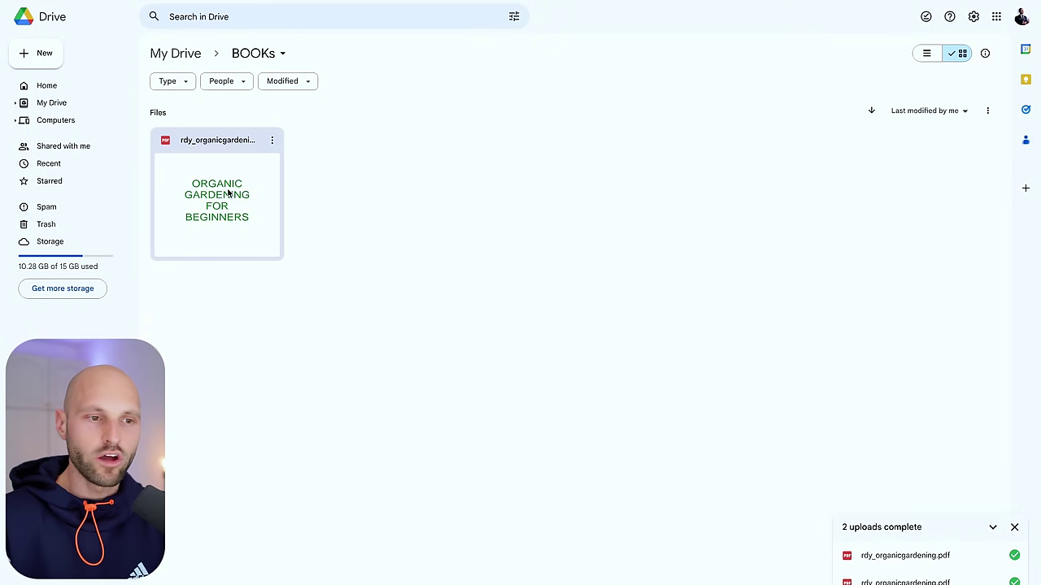
{"action": "left_click", "coordinate": [362, 43]}
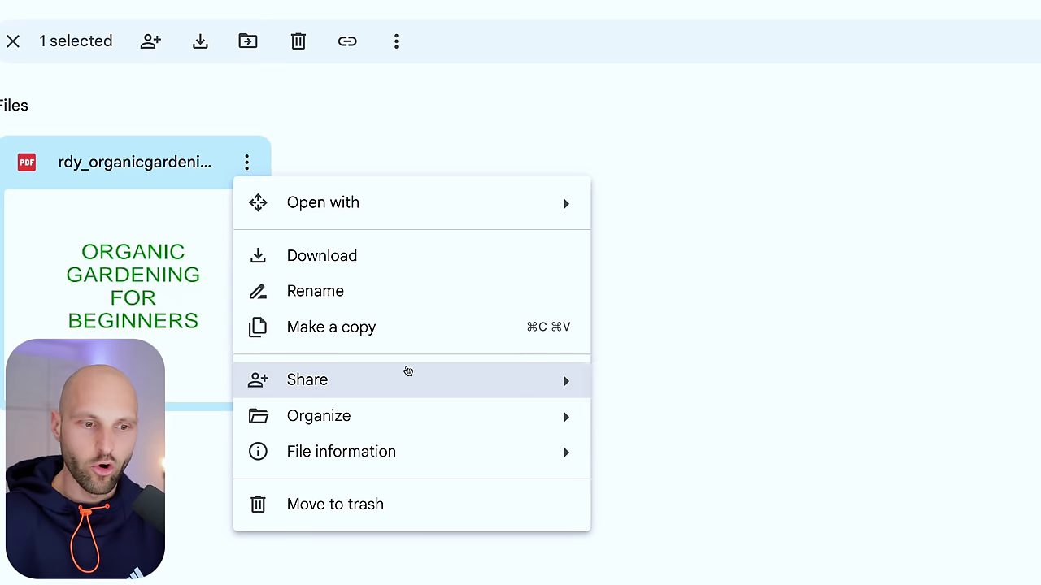
{"action": "mouse_move", "coordinate": [372, 381]}
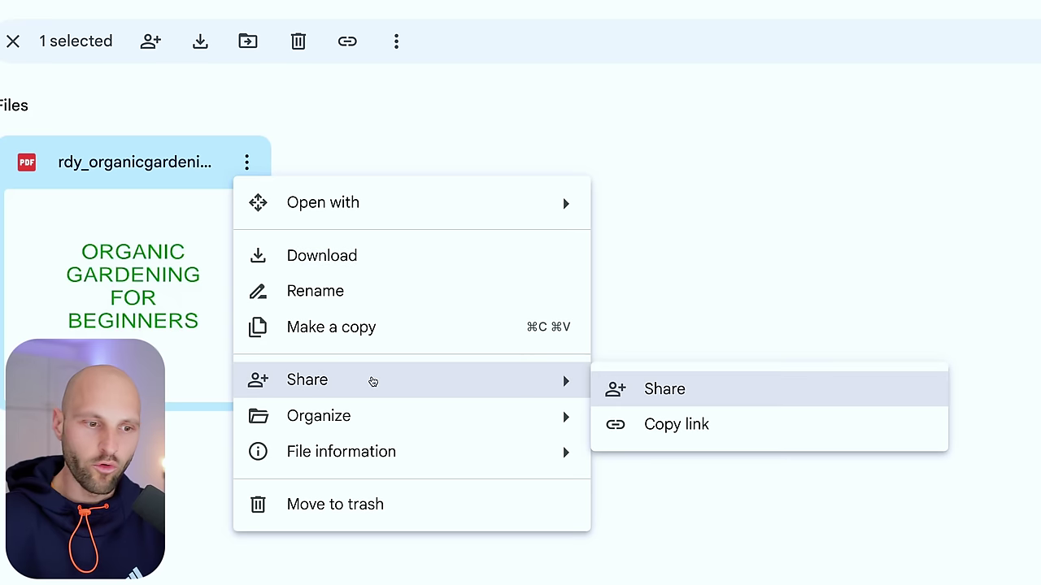
{"action": "left_click", "coordinate": [713, 431]}
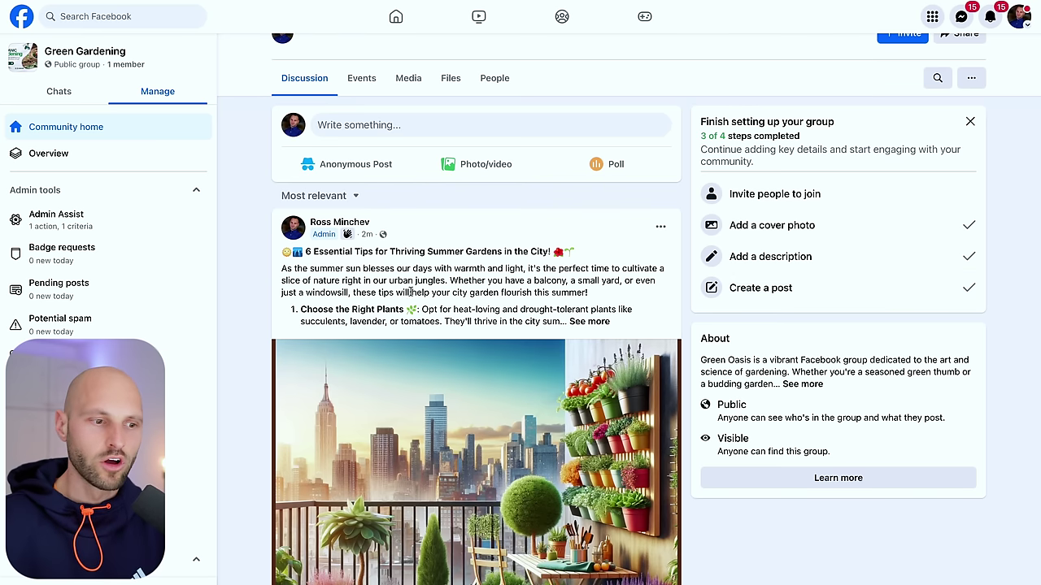
Switch to the Green Gardening Facebook group and open its group settings.
{"action": "scroll", "coordinate": [122, 330], "scroll_direction": "down", "scroll_amount": 4}
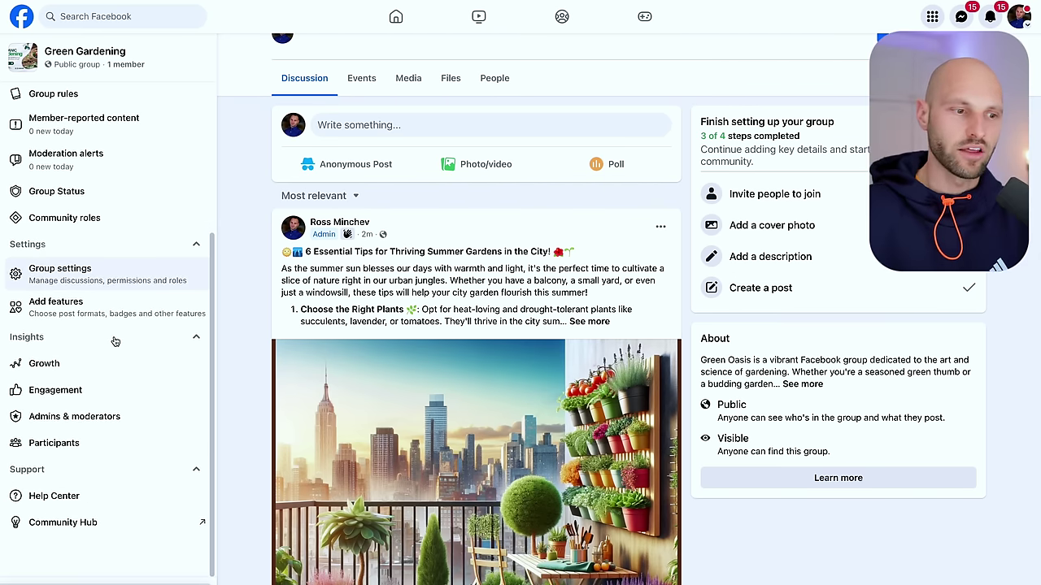
{"action": "scroll", "coordinate": [127, 401], "scroll_direction": "up", "scroll_amount": 1}
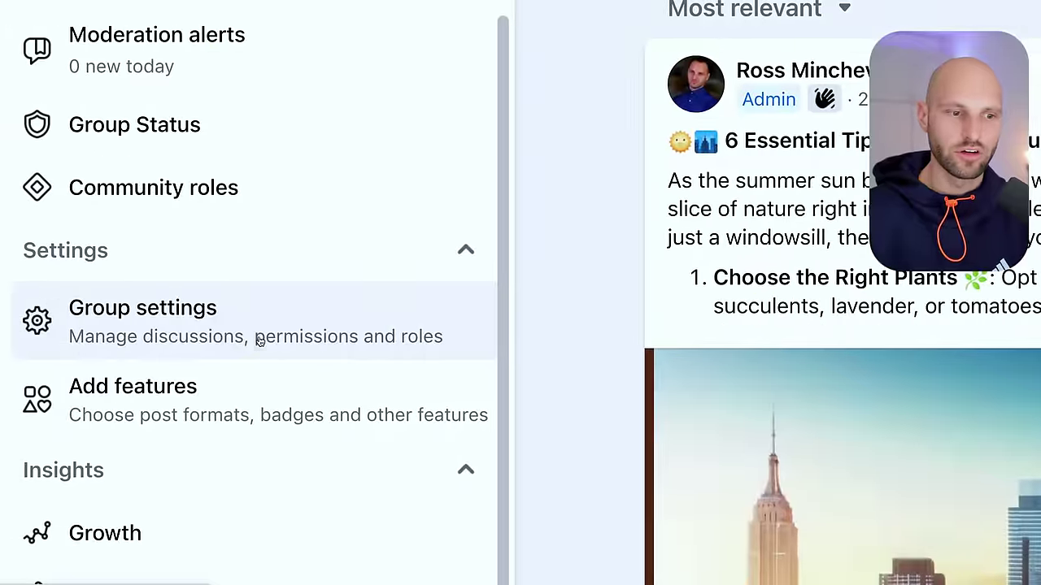
{"action": "left_click", "coordinate": [170, 340]}
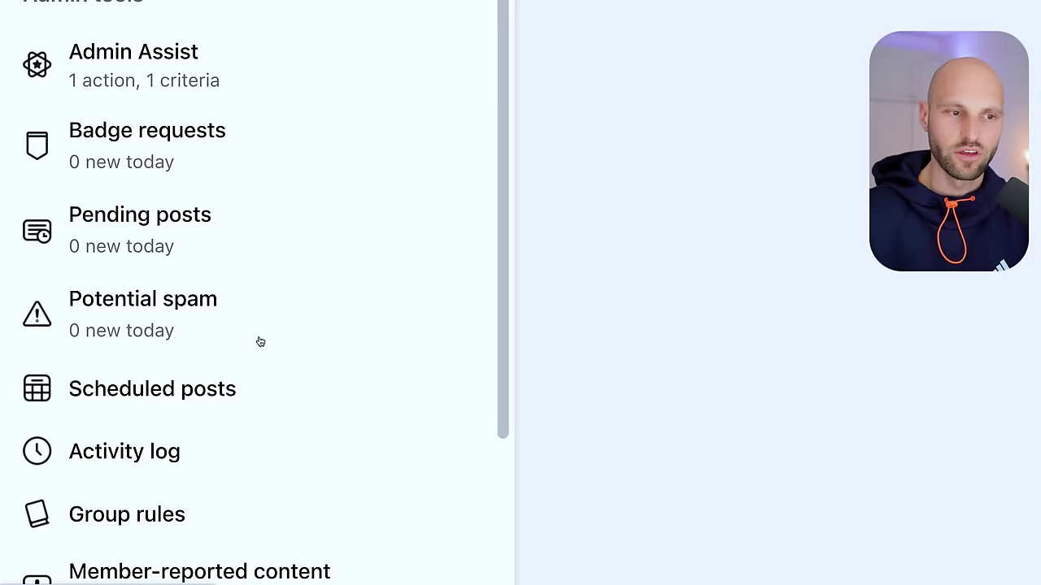
{"action": "scroll", "coordinate": [756, 342], "scroll_direction": "down", "scroll_amount": 1}
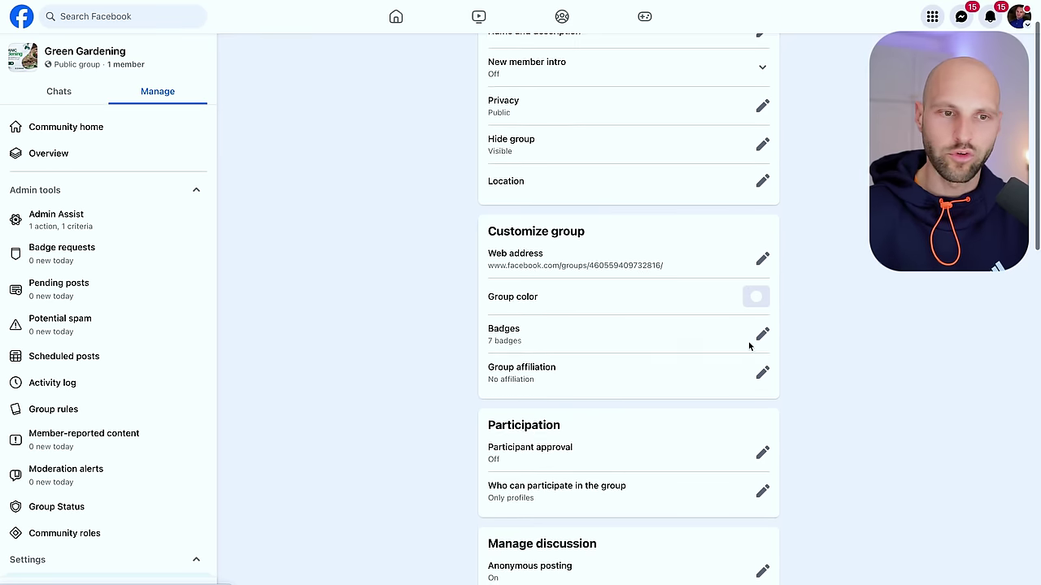
{"action": "scroll", "coordinate": [752, 344], "scroll_direction": "up", "scroll_amount": 1}
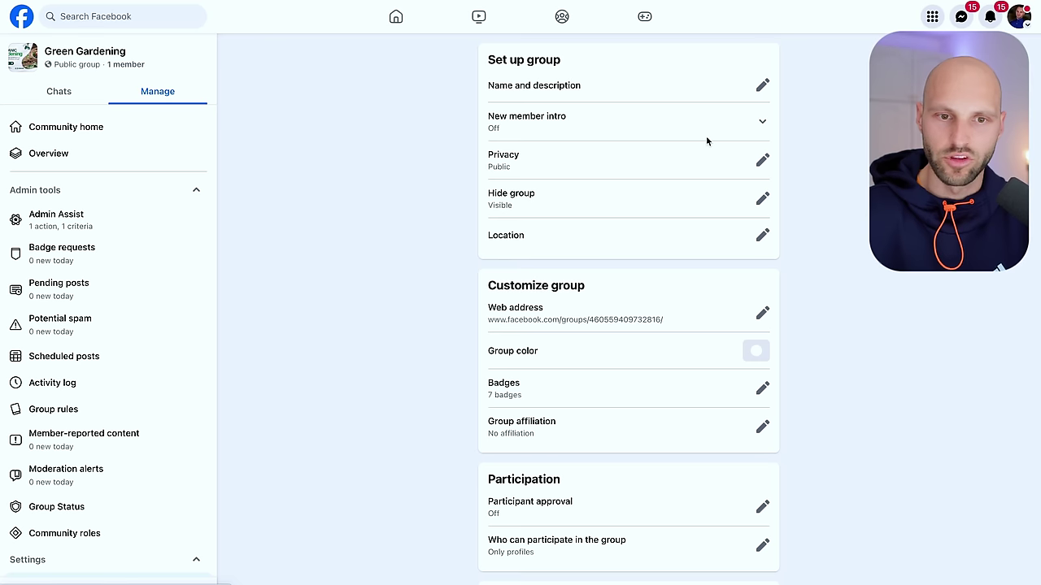
Add the line "Download free gardening book here" at the end of the group description, separated by a blank line.
{"action": "left_click", "coordinate": [762, 87]}
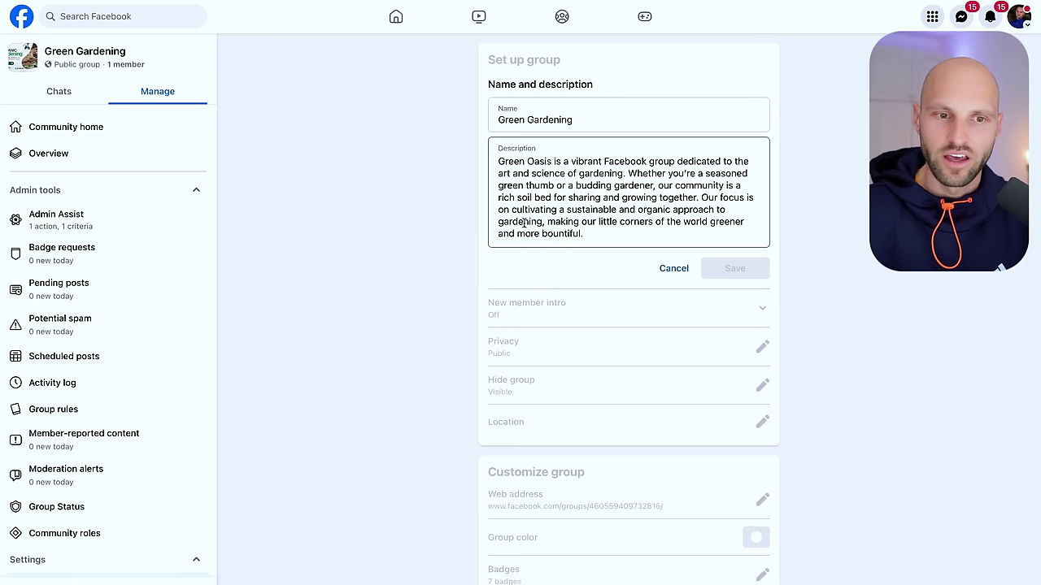
{"action": "left_click", "coordinate": [609, 229]}
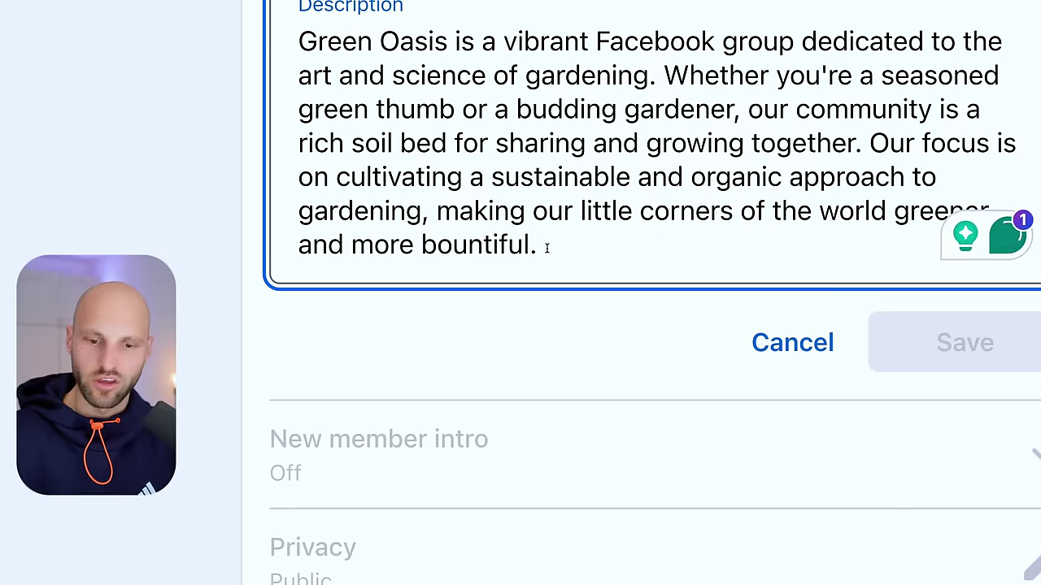
{"action": "key", "text": "Return"}
{"action": "key", "text": "Return"}
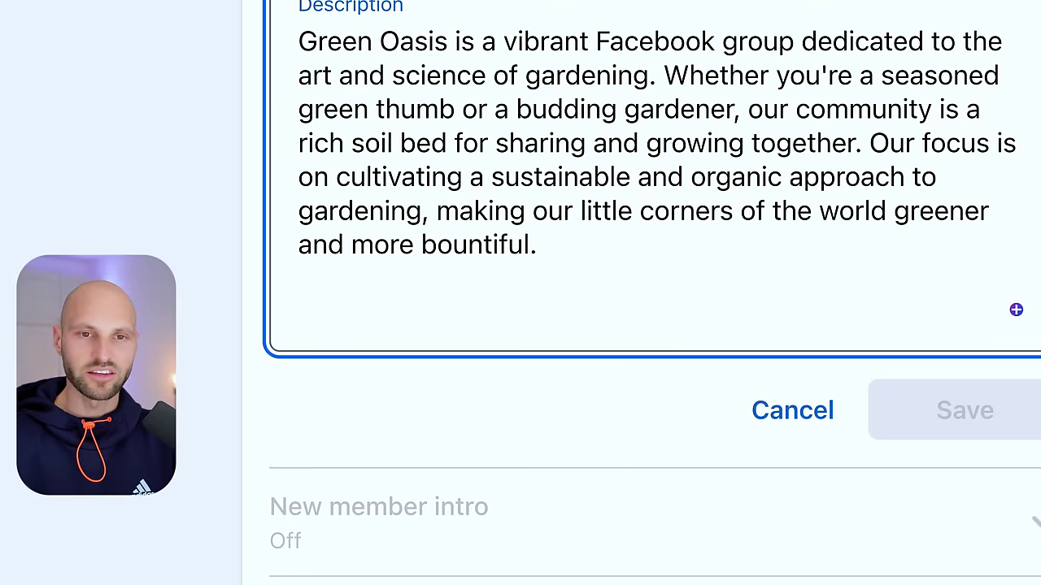
{"action": "type", "text": "Download fre"}
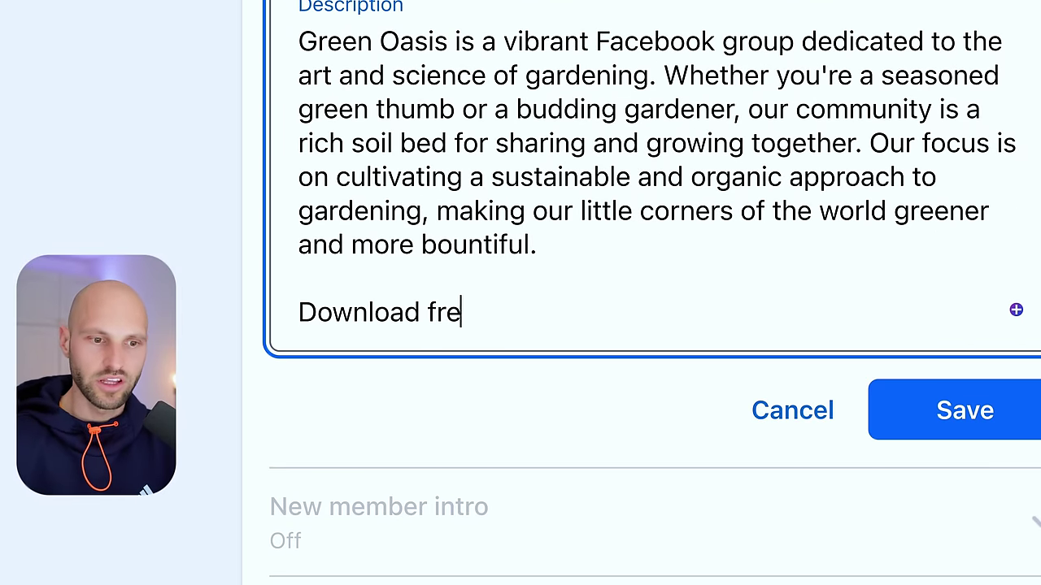
{"action": "type", "text": "e gardening book"}
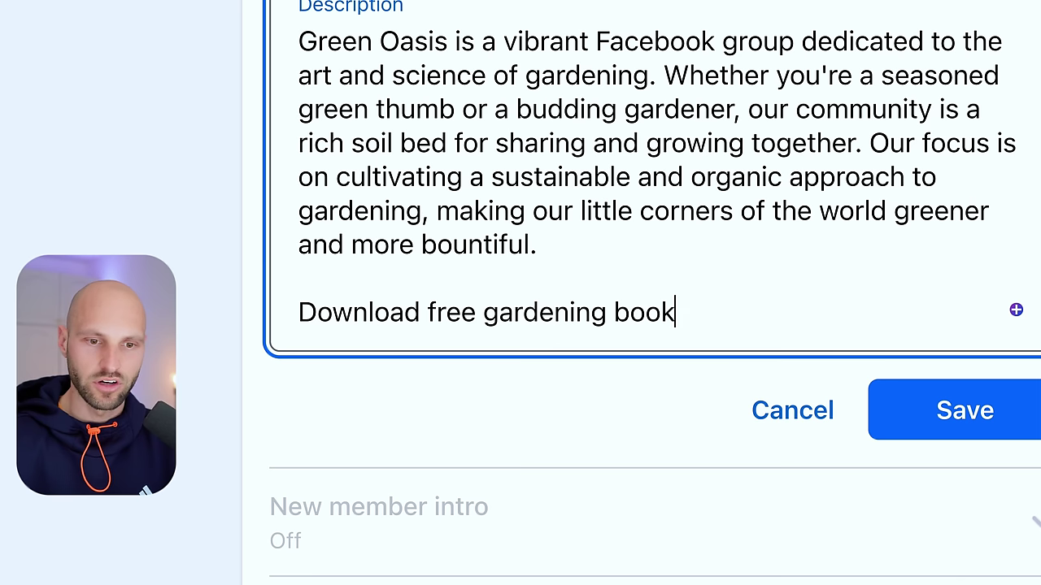
{"action": "type", "text": " here"}
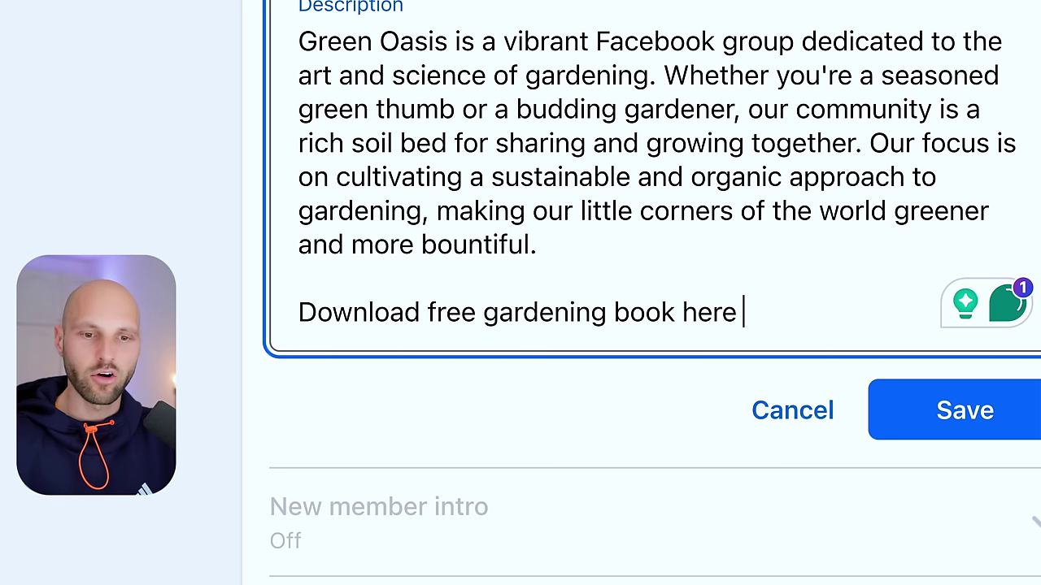
Insert a solid black rightwards arrow symbol after "here" in the description and remove the extra double arrow.
{"action": "key", "text": "ctrl+super+space"}
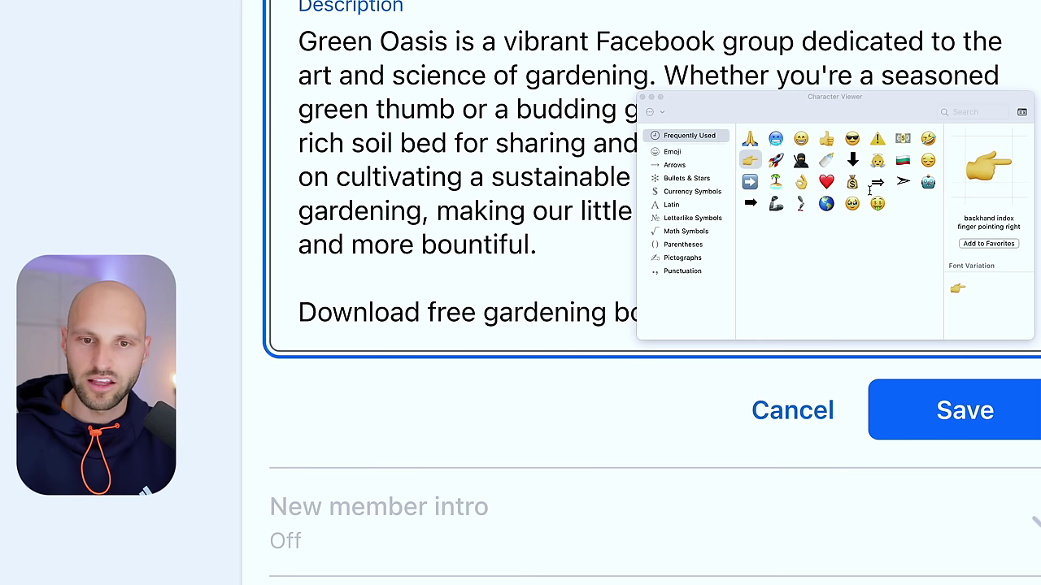
{"action": "left_click", "coordinate": [878, 180]}
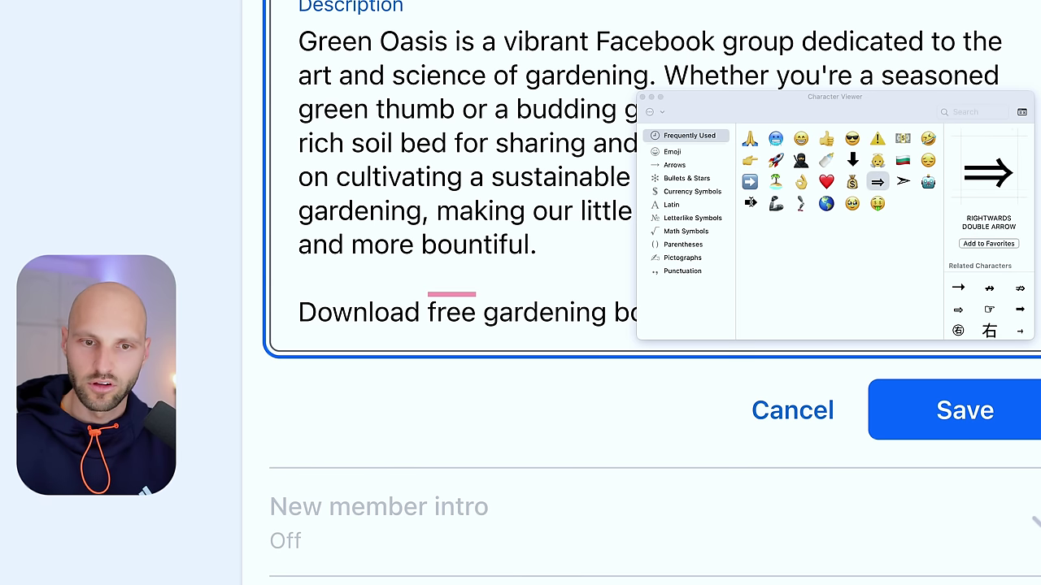
{"action": "left_click", "coordinate": [749, 203]}
{"action": "left_click", "coordinate": [651, 97]}
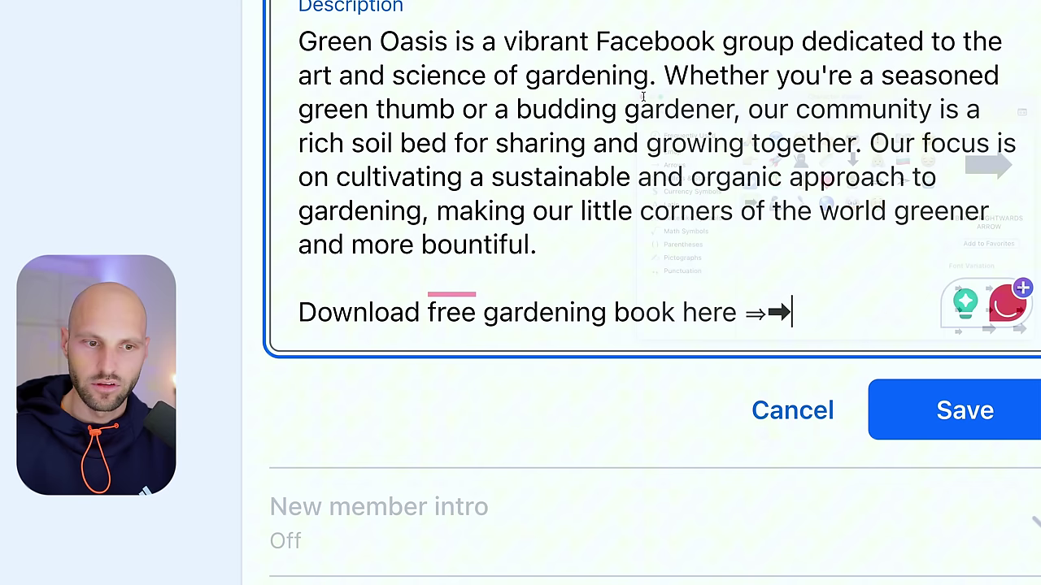
{"action": "key", "text": "Left"}
{"action": "key", "text": "BackSpace"}
{"action": "left_click", "coordinate": [774, 314]}
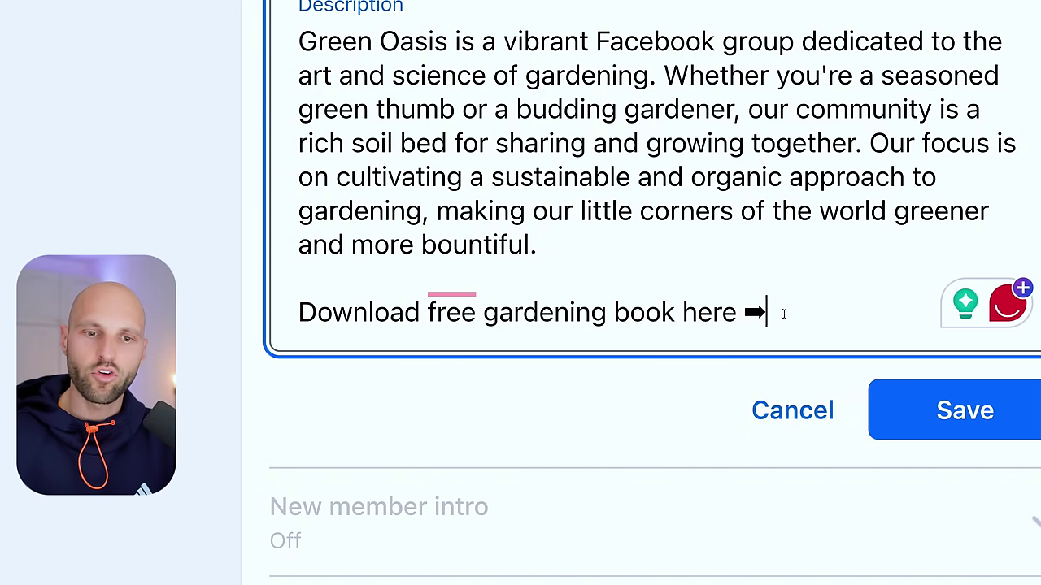
Paste the copied Drive link after the arrow in the description and save the group's name and description.
{"action": "right_click", "coordinate": [785, 318]}
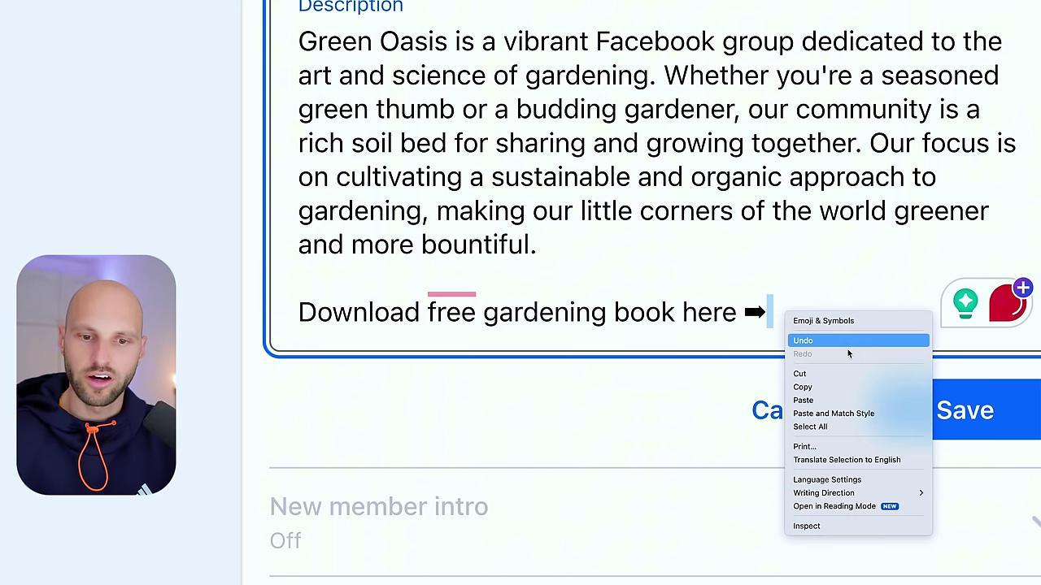
{"action": "left_click", "coordinate": [830, 398]}
{"action": "key", "text": "Return"}
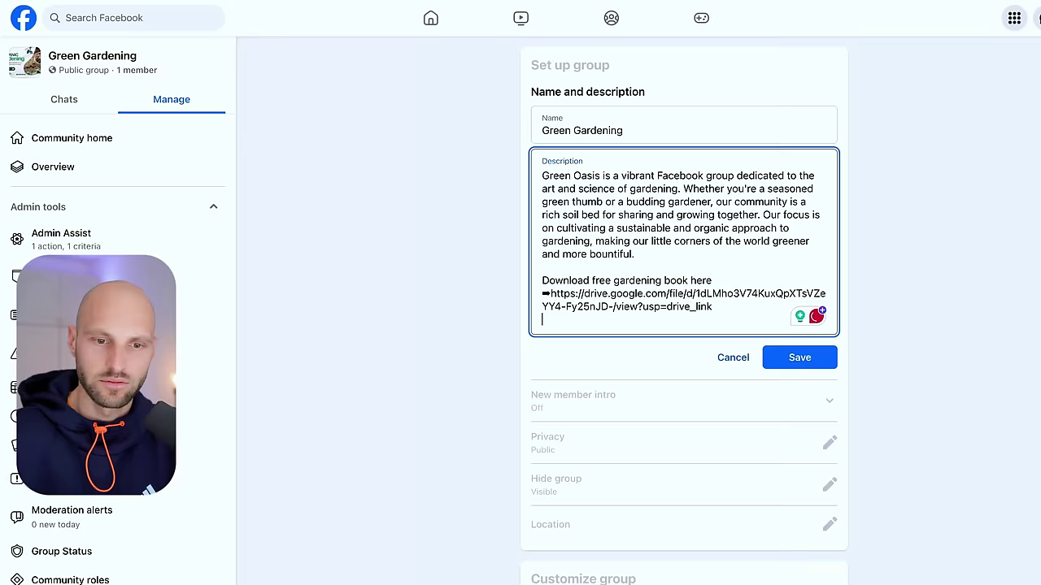
{"action": "left_click", "coordinate": [735, 328]}
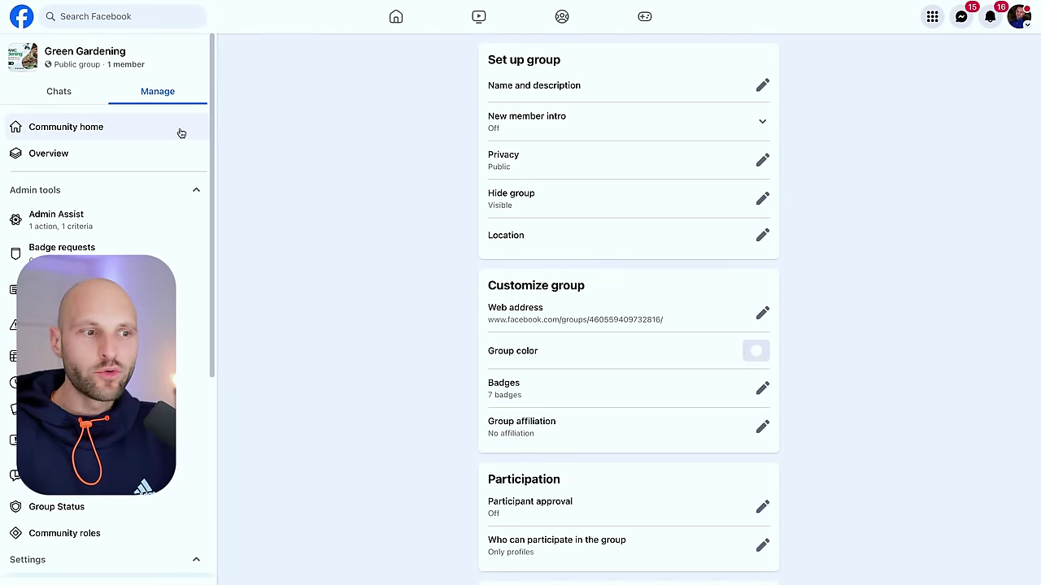
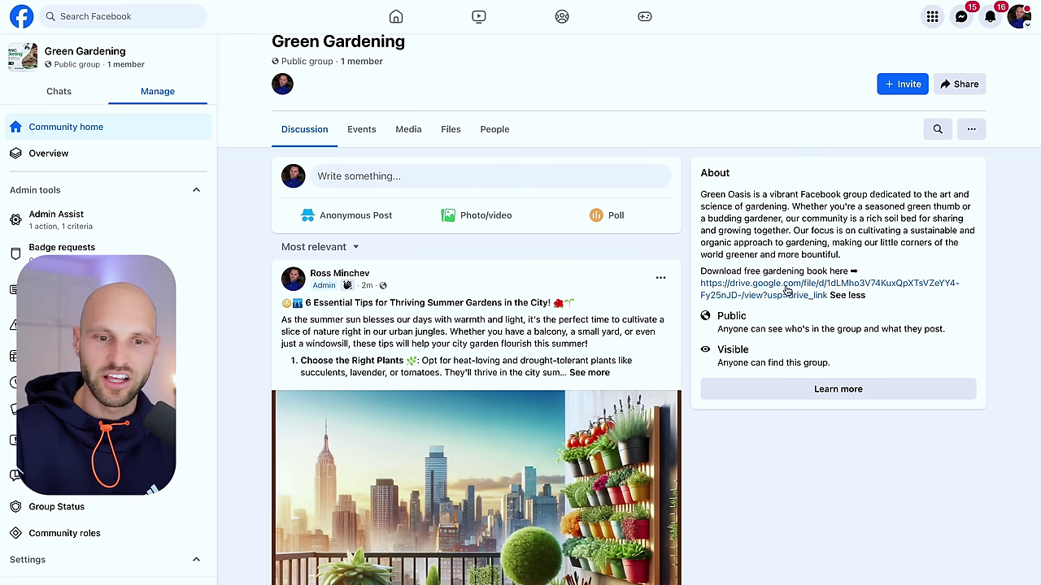
Open the free gardening book link from the group's About section and look through the PDF to its last page.
{"action": "left_click", "coordinate": [777, 288]}
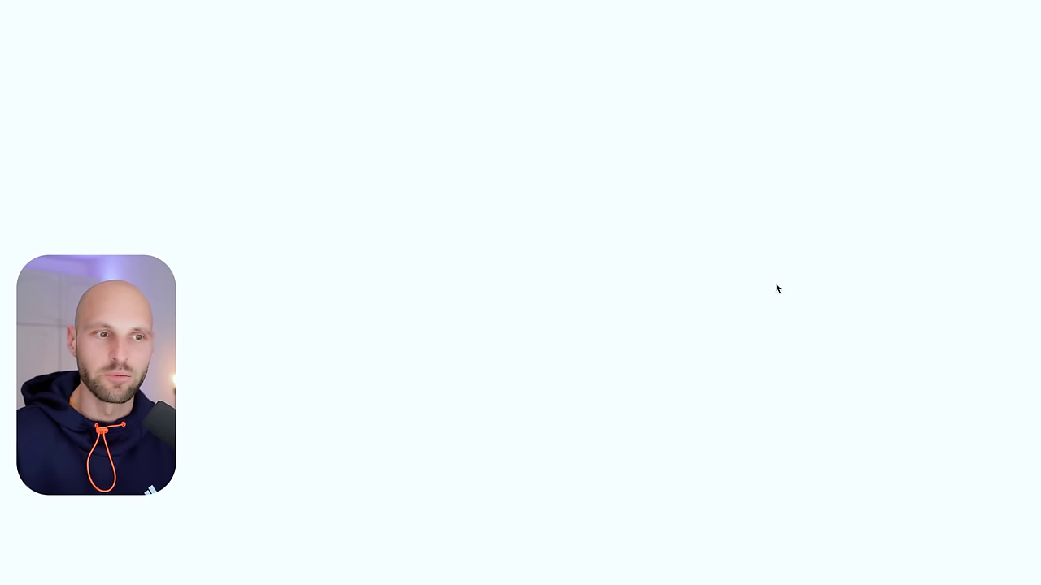
{"action": "scroll", "coordinate": [566, 230], "scroll_direction": "down", "scroll_amount": 20}
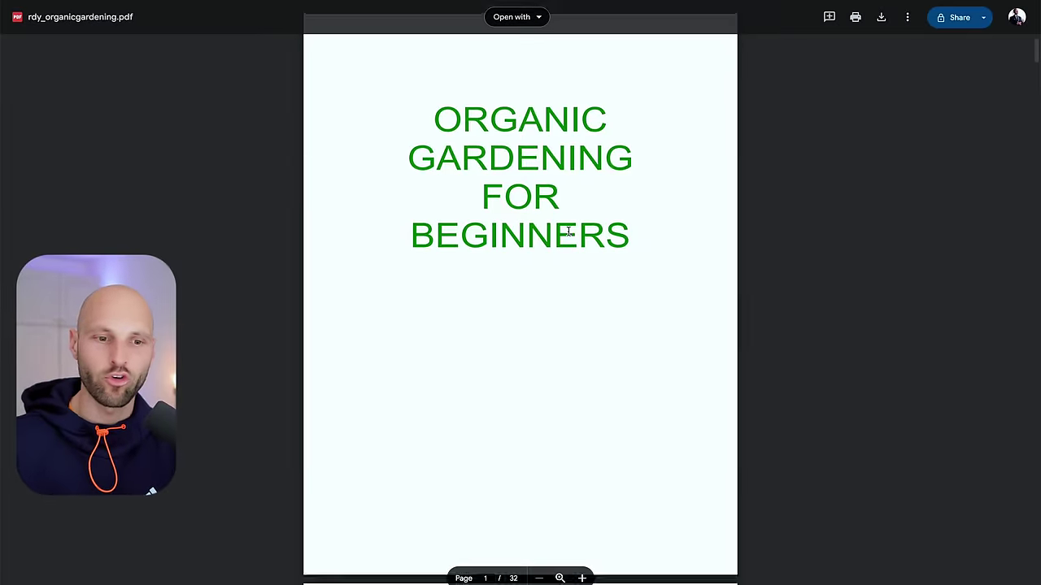
{"action": "scroll", "coordinate": [568, 231], "scroll_direction": "down", "scroll_amount": 20}
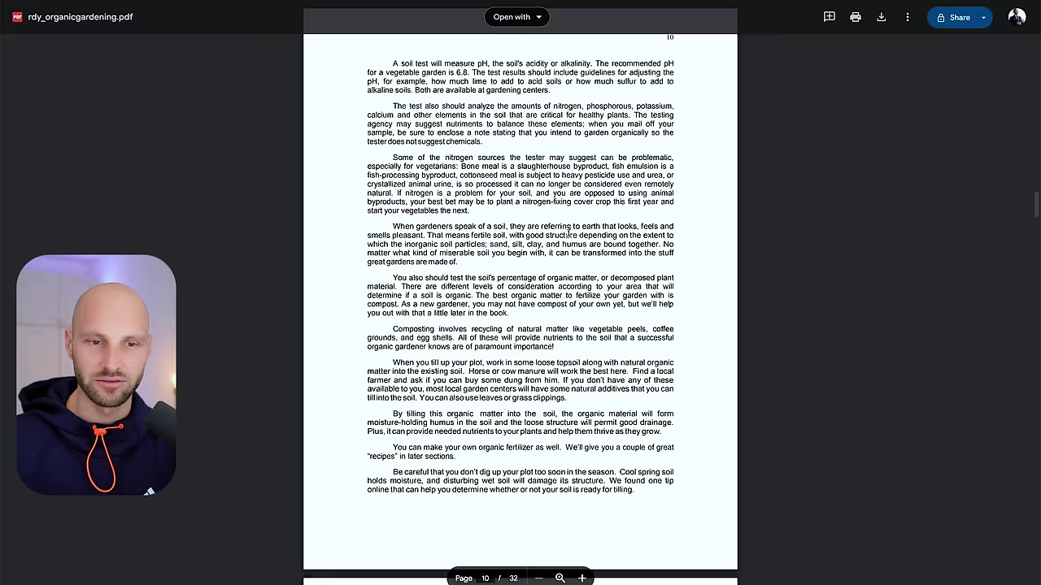
{"action": "scroll", "coordinate": [568, 232], "scroll_direction": "down", "scroll_amount": 20}
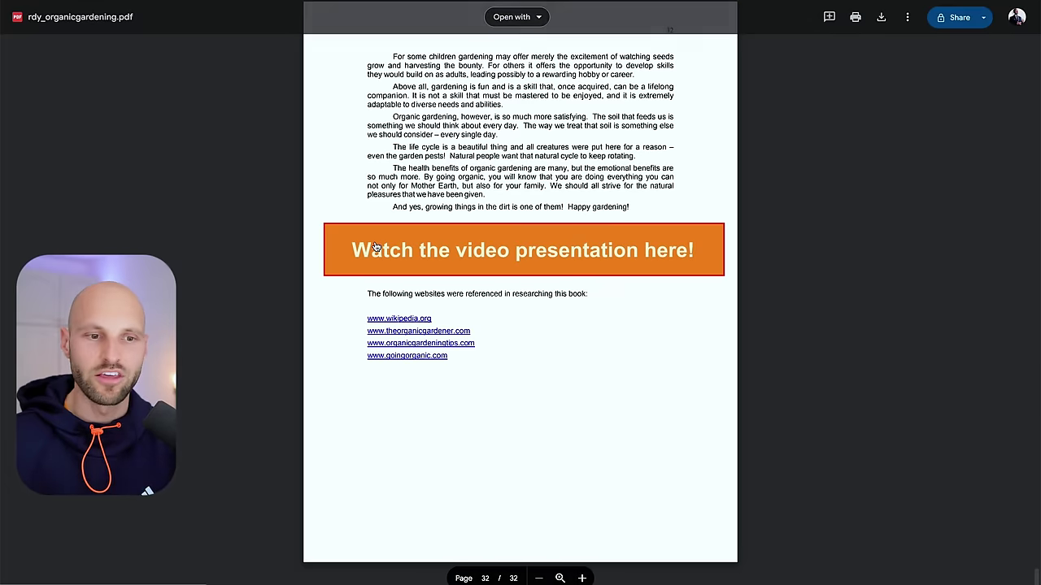
{"action": "scroll", "coordinate": [456, 249], "scroll_direction": "up", "scroll_amount": 5}
{"action": "scroll", "coordinate": [480, 250], "scroll_direction": "down", "scroll_amount": 5}
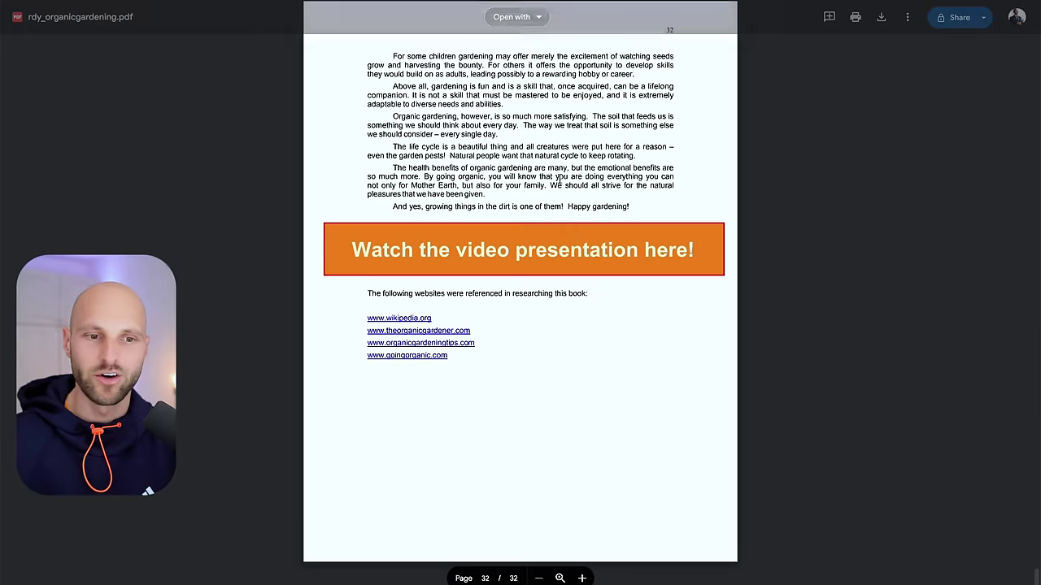
Follow the "Watch the video presentation here!" banner in the PDF and look over the product's sales page.
{"action": "left_click", "coordinate": [481, 250]}
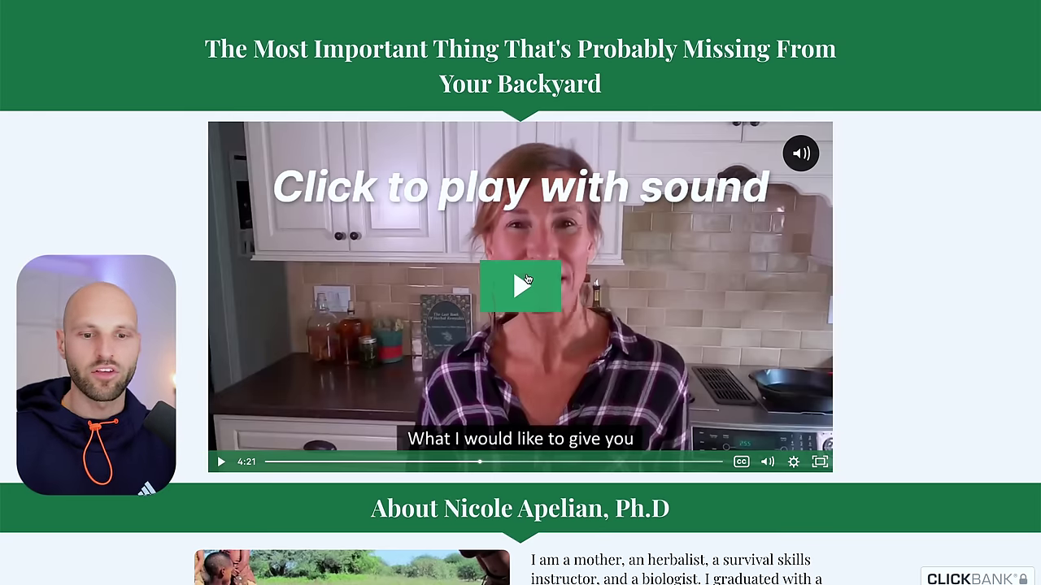
{"action": "scroll", "coordinate": [488, 251], "scroll_direction": "down", "scroll_amount": 10}
{"action": "scroll", "coordinate": [601, 160], "scroll_direction": "up", "scroll_amount": 10}
{"action": "scroll", "coordinate": [602, 160], "scroll_direction": "down", "scroll_amount": 1}
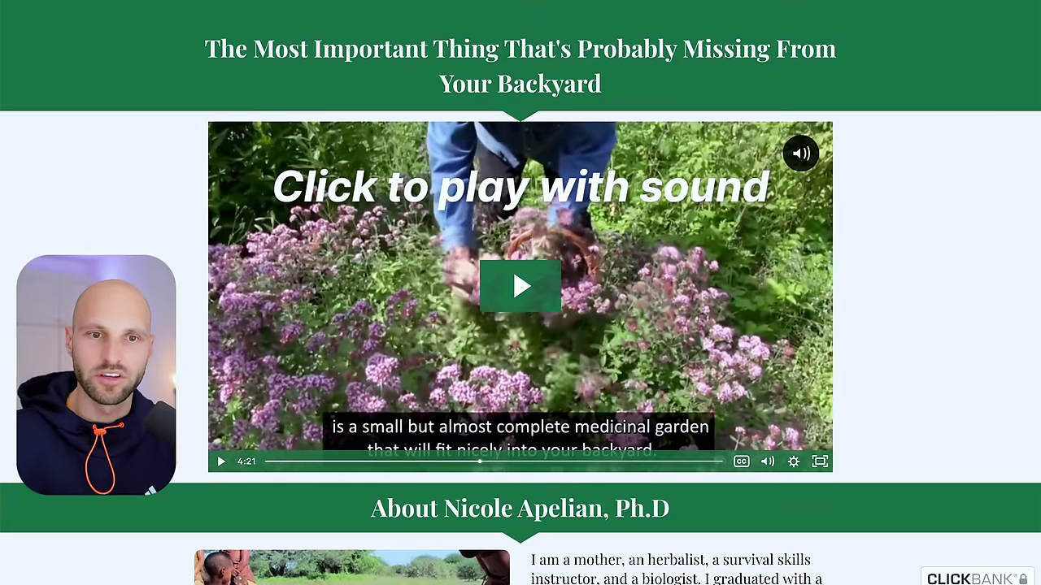
Switch to the product's ClickBank listing and check its average earnings per conversion.
{"action": "left_click", "coordinate": [787, 2]}
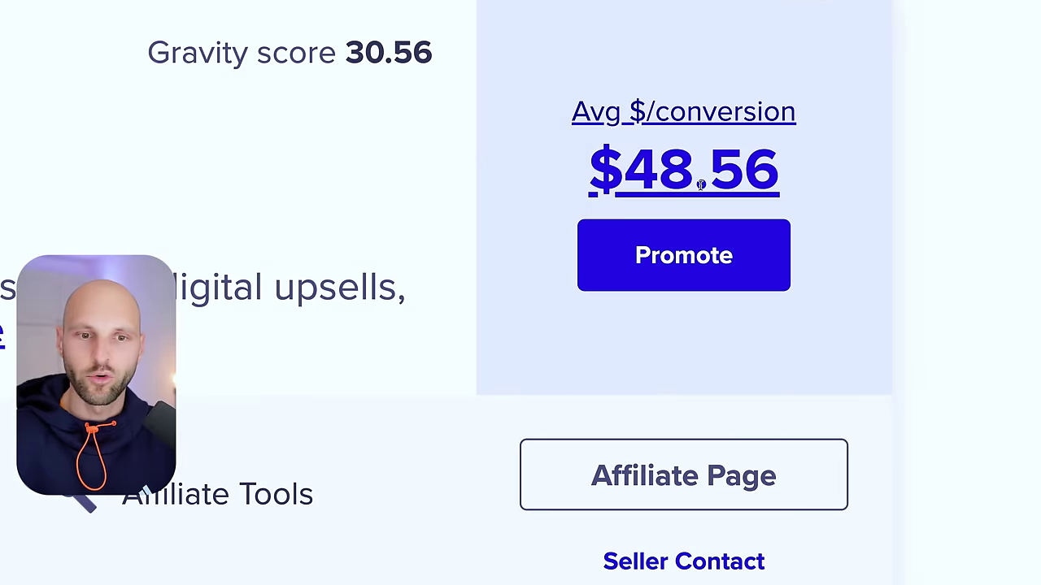
{"action": "left_click_drag", "start_coordinate": [859, 185], "coordinate": [920, 186]}
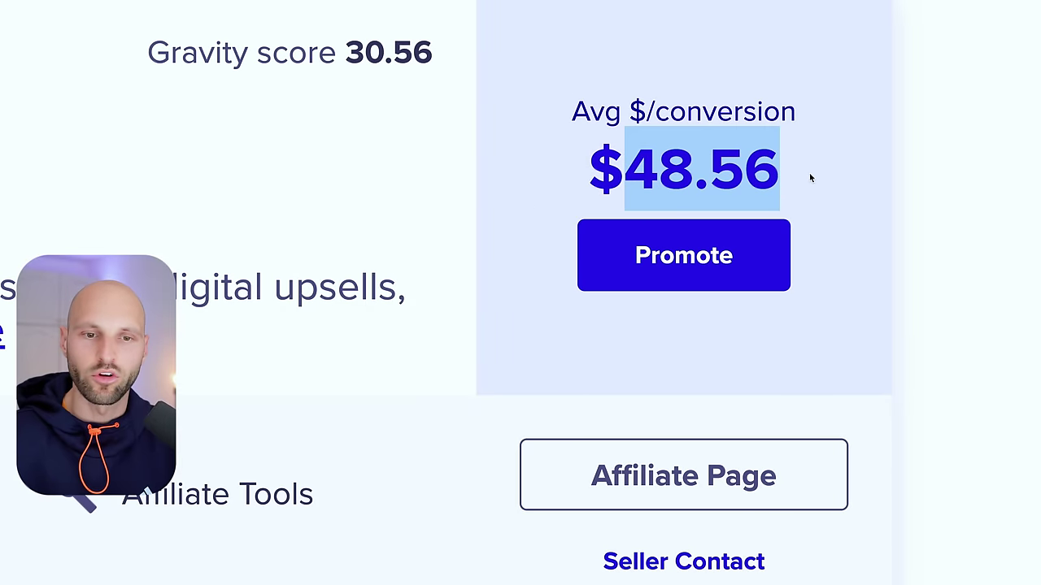
{"action": "left_click", "coordinate": [810, 175]}
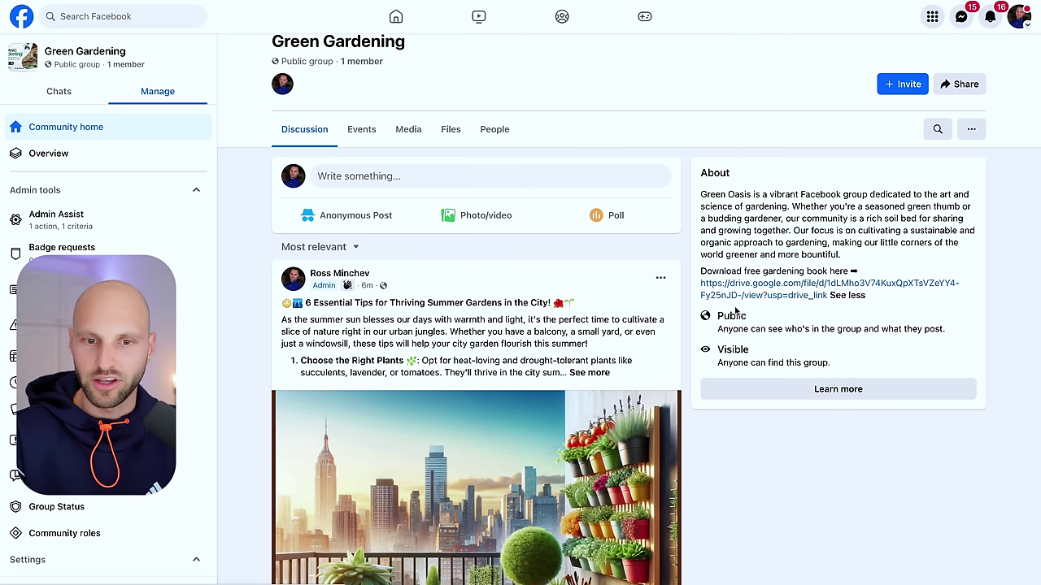
Start a new post in the Green Gardening group and attach the file rdy_organicgardening.pdf from the Gardening folder.
{"action": "left_click", "coordinate": [387, 183]}
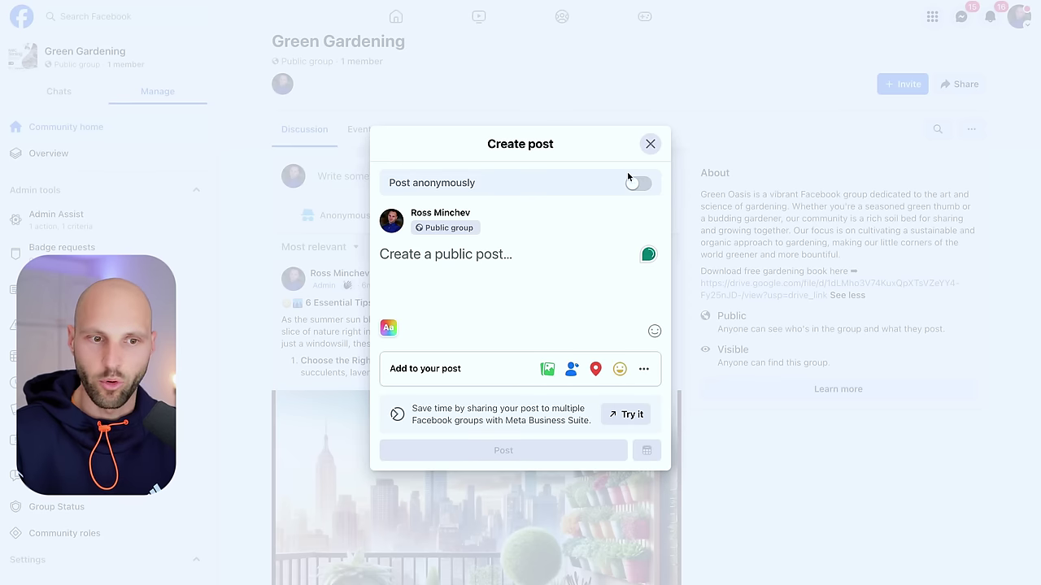
{"action": "left_click", "coordinate": [643, 371]}
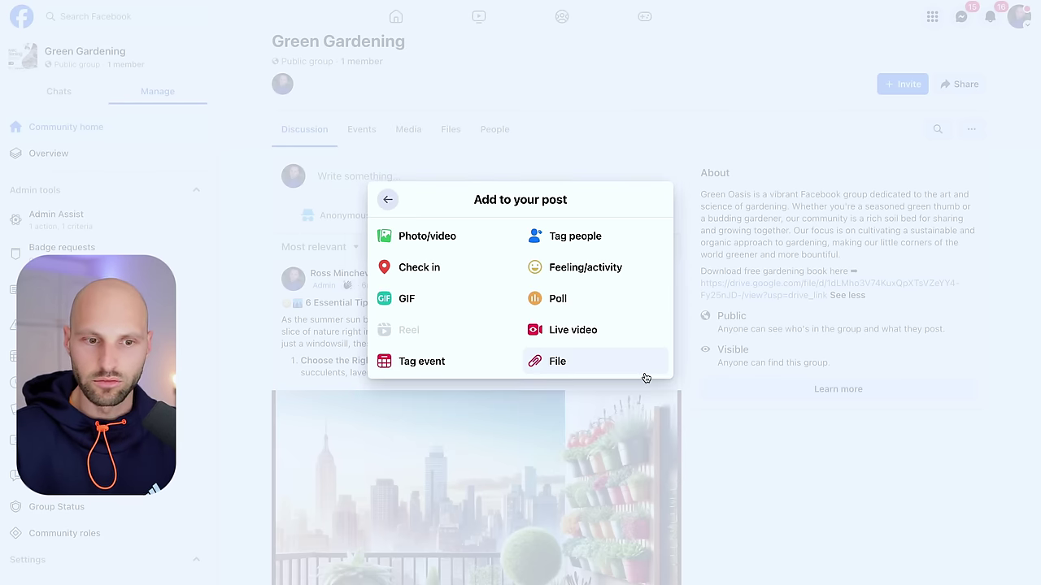
{"action": "left_click", "coordinate": [558, 363]}
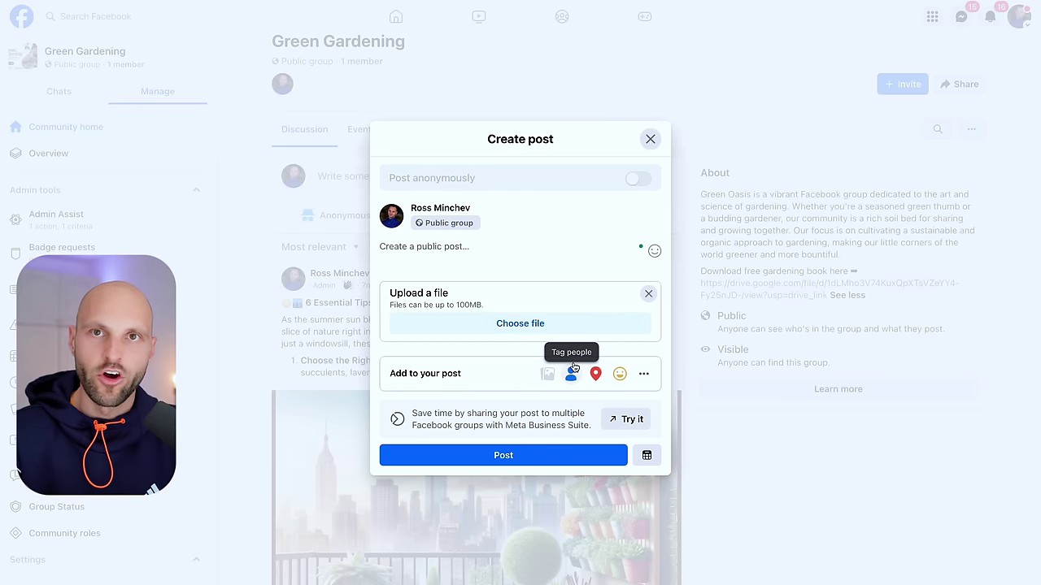
{"action": "left_click", "coordinate": [508, 325]}
{"action": "left_click", "coordinate": [591, 259]}
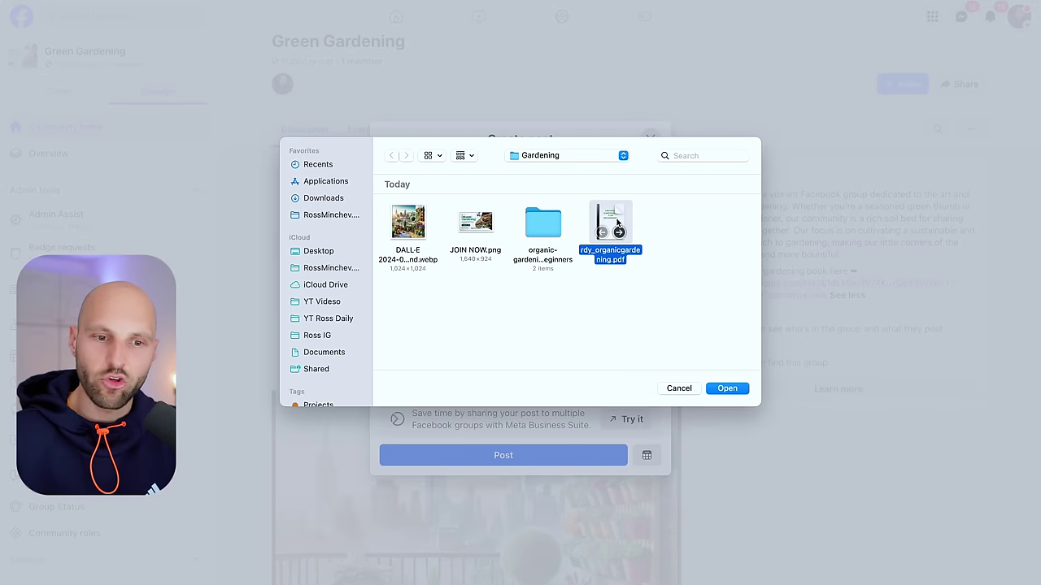
{"action": "key", "text": "Return"}
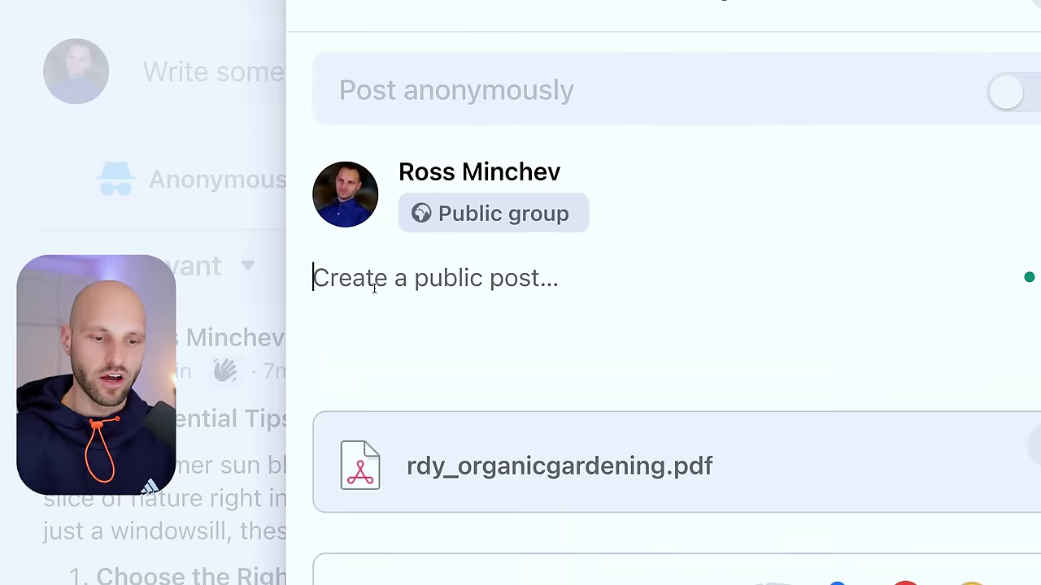
Write "Download a FREE Gardening Book" as the post text and publish it to the group.
{"action": "type", "text": "D"}
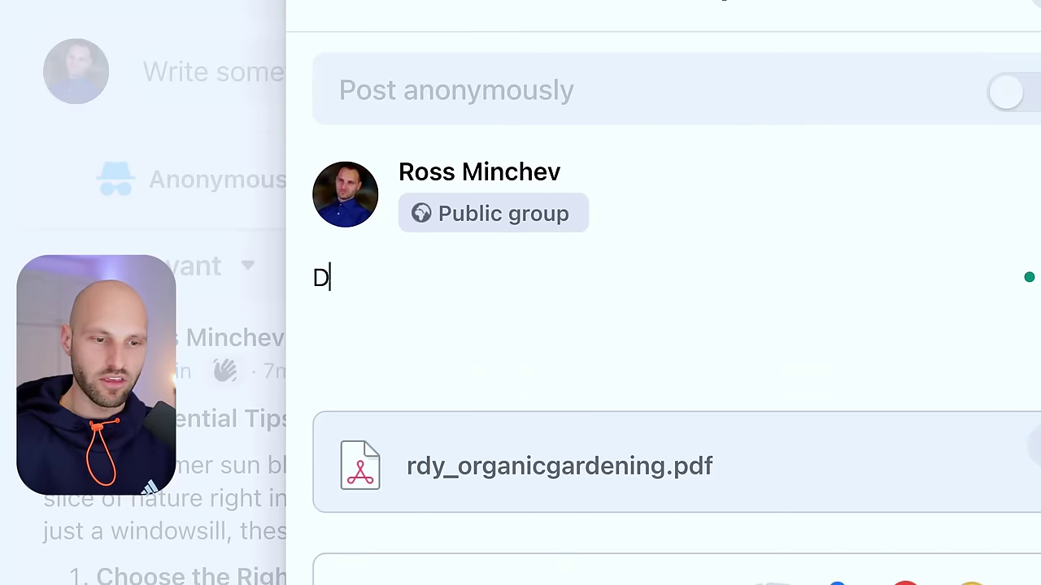
{"action": "type", "text": "ownload a FREEE"}
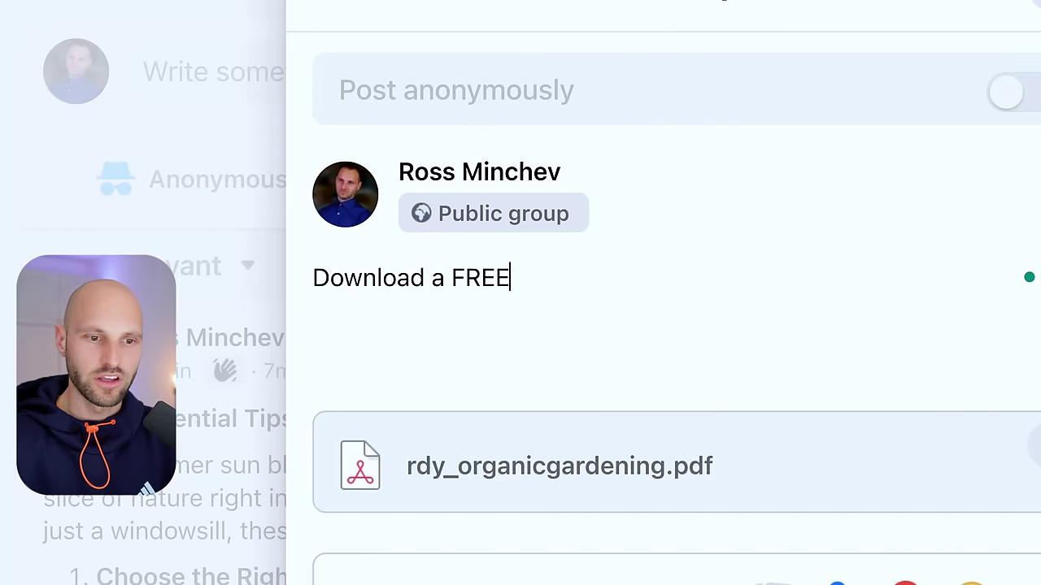
{"action": "key", "text": "BackSpace"}
{"action": "key", "text": "BackSpace"}
{"action": "type", "text": "E Gard"}
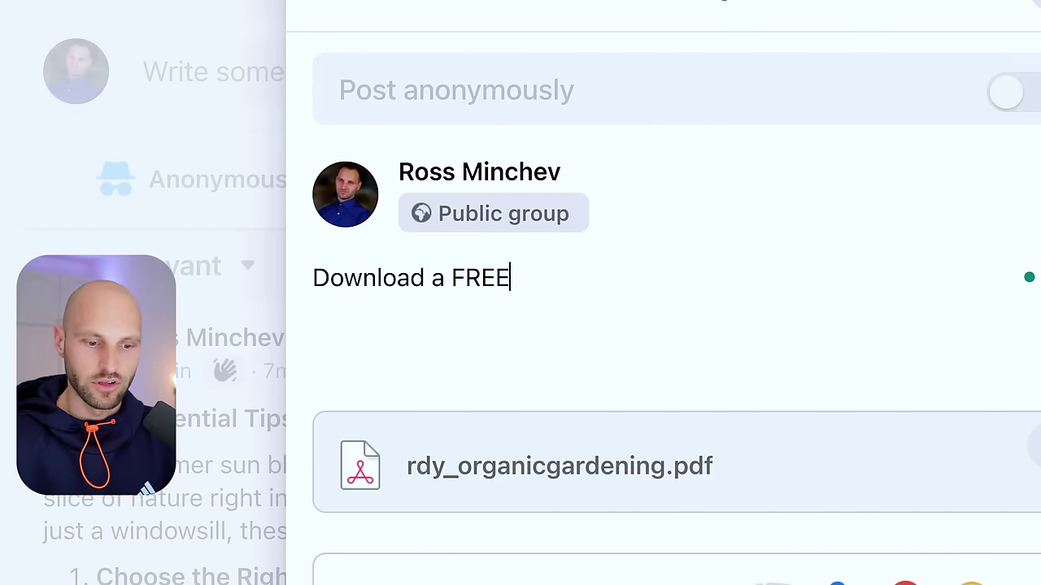
{"action": "type", "text": "ening Book"}
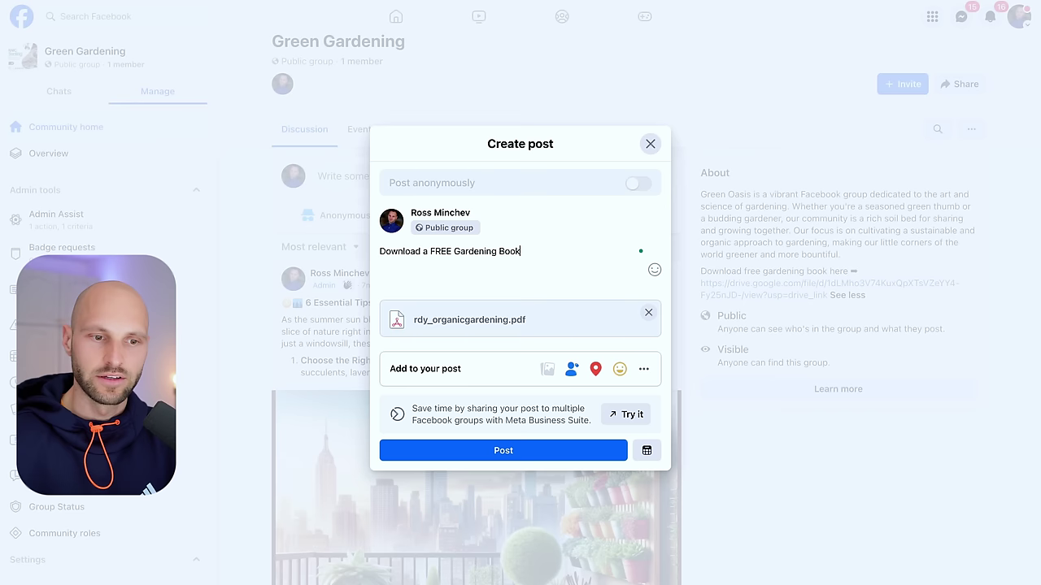
{"action": "left_click", "coordinate": [490, 453]}
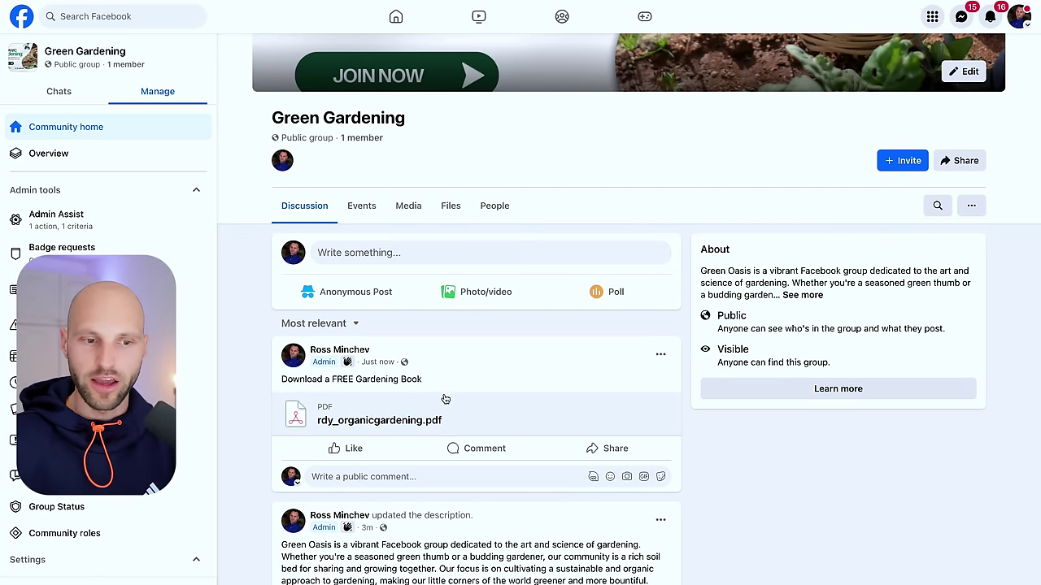
Look over the group's feed and check the options for rdy_organicgardening.pdf in the group's Files section.
{"action": "scroll", "coordinate": [447, 399], "scroll_direction": "down", "scroll_amount": 4}
{"action": "scroll", "coordinate": [468, 509], "scroll_direction": "down", "scroll_amount": 10}
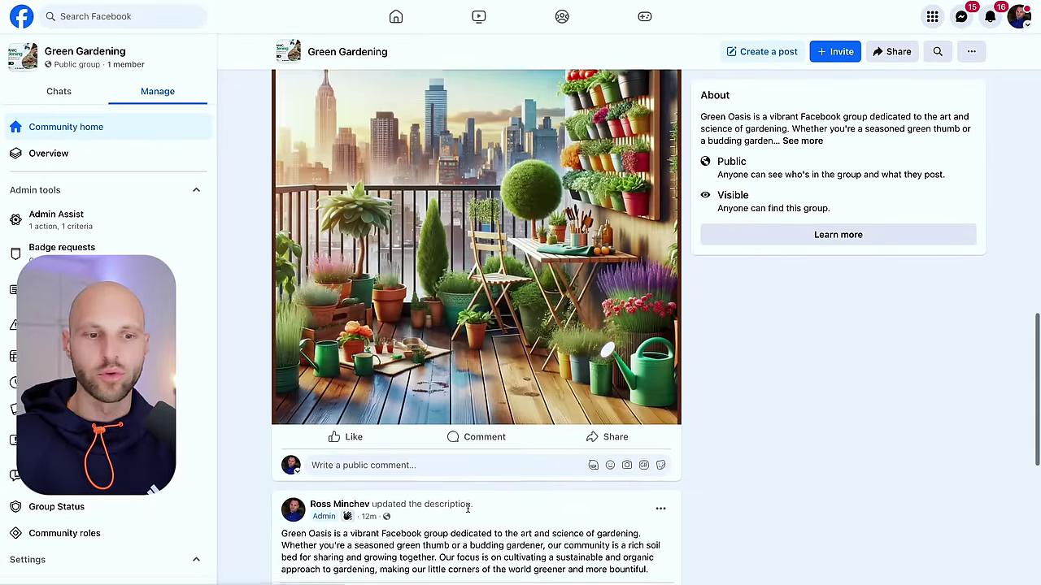
{"action": "scroll", "coordinate": [468, 511], "scroll_direction": "up", "scroll_amount": 7}
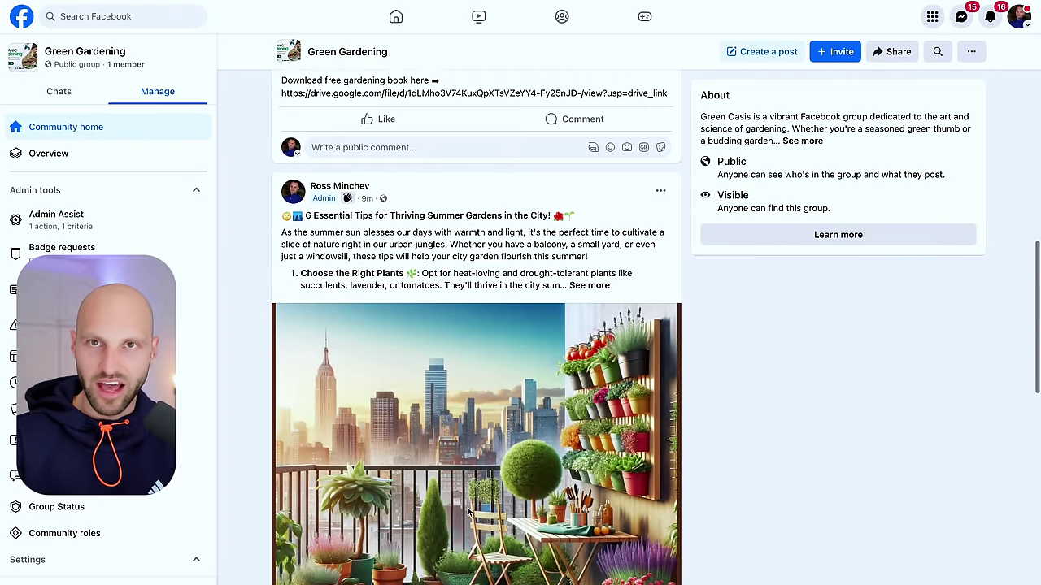
{"action": "scroll", "coordinate": [470, 512], "scroll_direction": "up", "scroll_amount": 10}
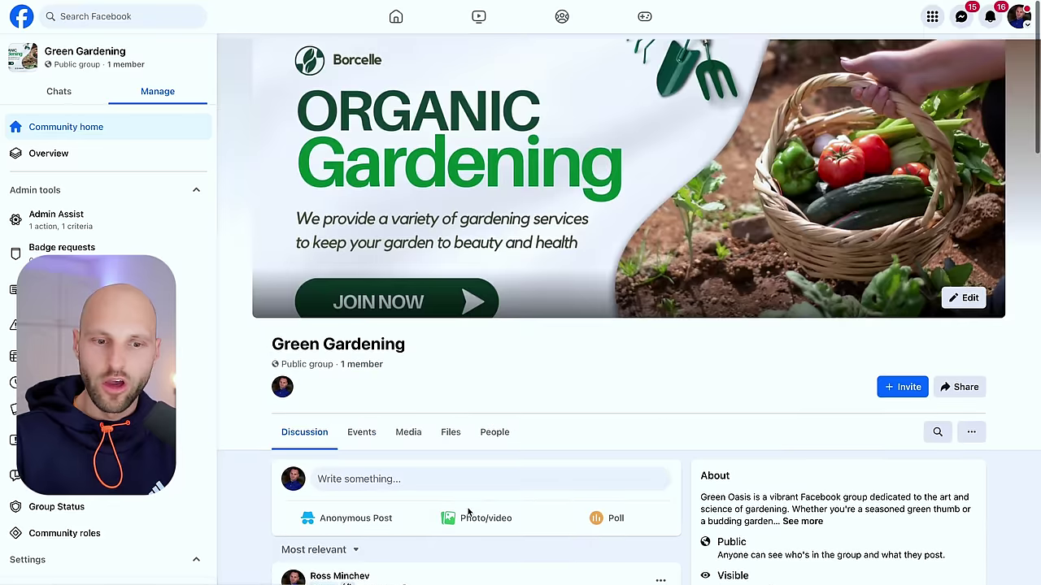
{"action": "scroll", "coordinate": [741, 508], "scroll_direction": "down", "scroll_amount": 1}
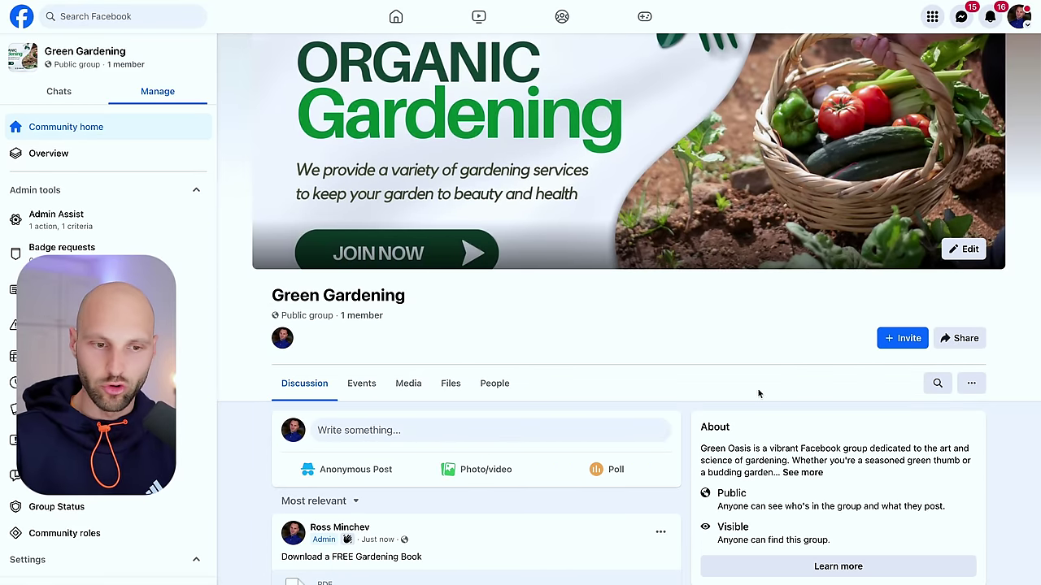
{"action": "scroll", "coordinate": [476, 414], "scroll_direction": "down", "scroll_amount": 1}
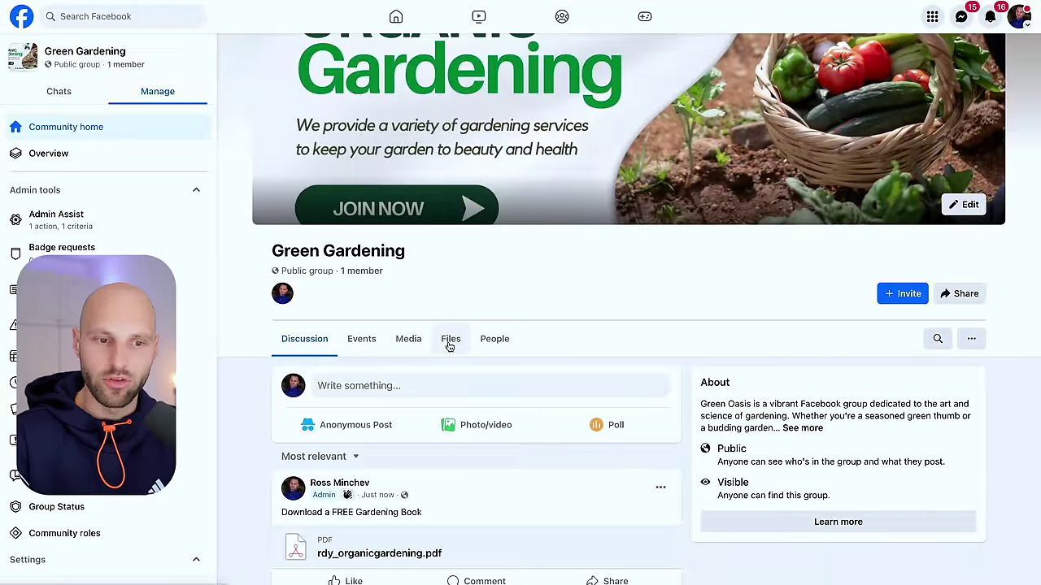
{"action": "left_click", "coordinate": [433, 358]}
{"action": "scroll", "coordinate": [449, 347], "scroll_direction": "down", "scroll_amount": 2}
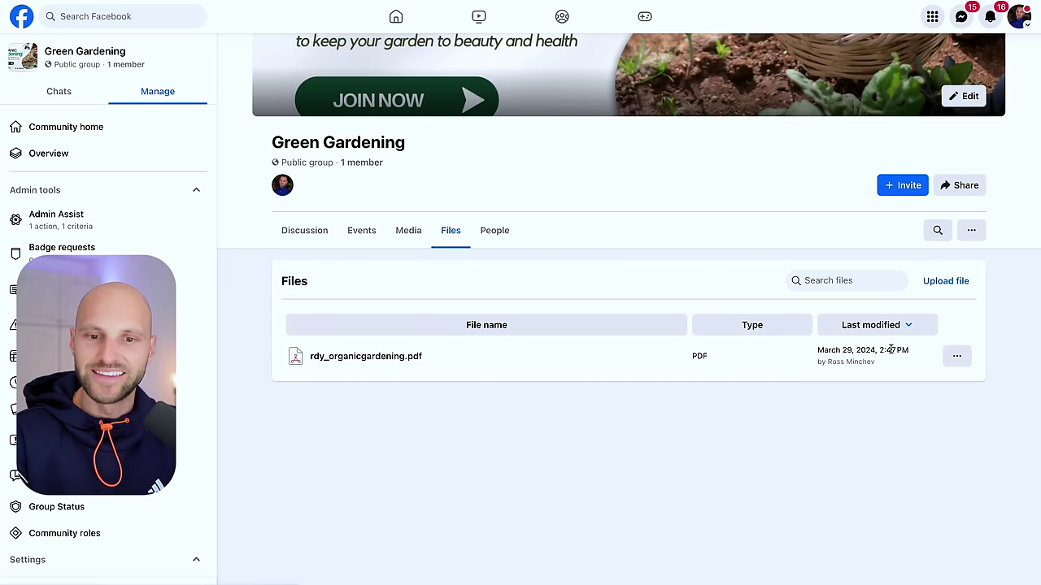
{"action": "left_click", "coordinate": [961, 358]}
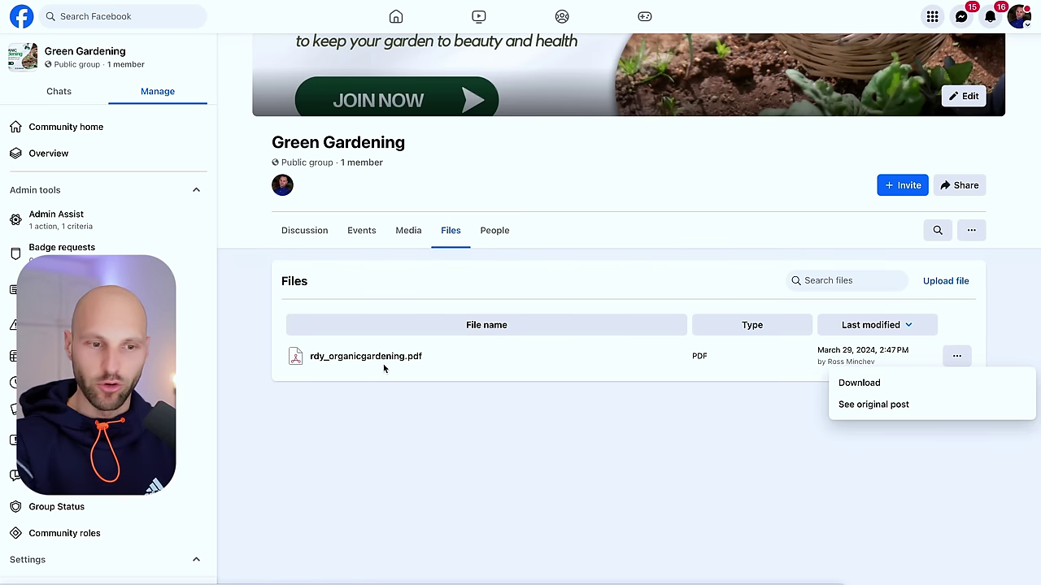
{"action": "left_click", "coordinate": [387, 271]}
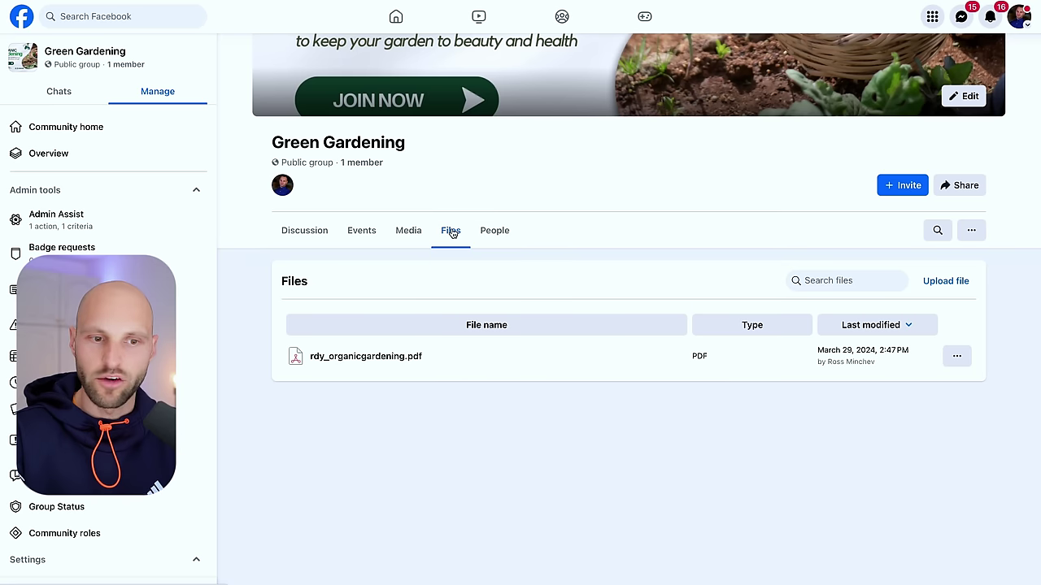
Return to the group's discussion and expand the full About description to review the free gardening book link.
{"action": "left_click", "coordinate": [308, 232]}
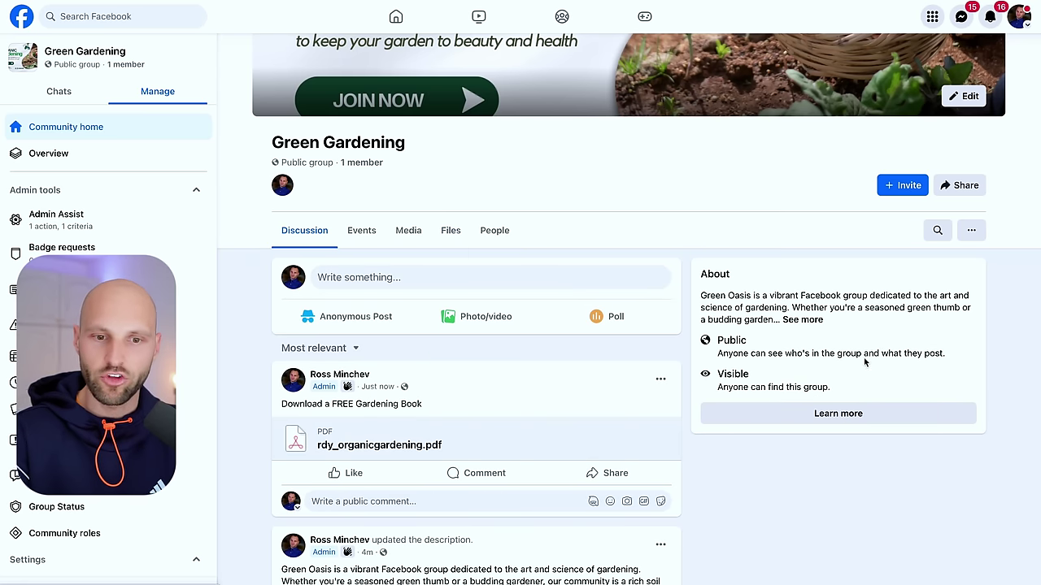
{"action": "left_click", "coordinate": [810, 321]}
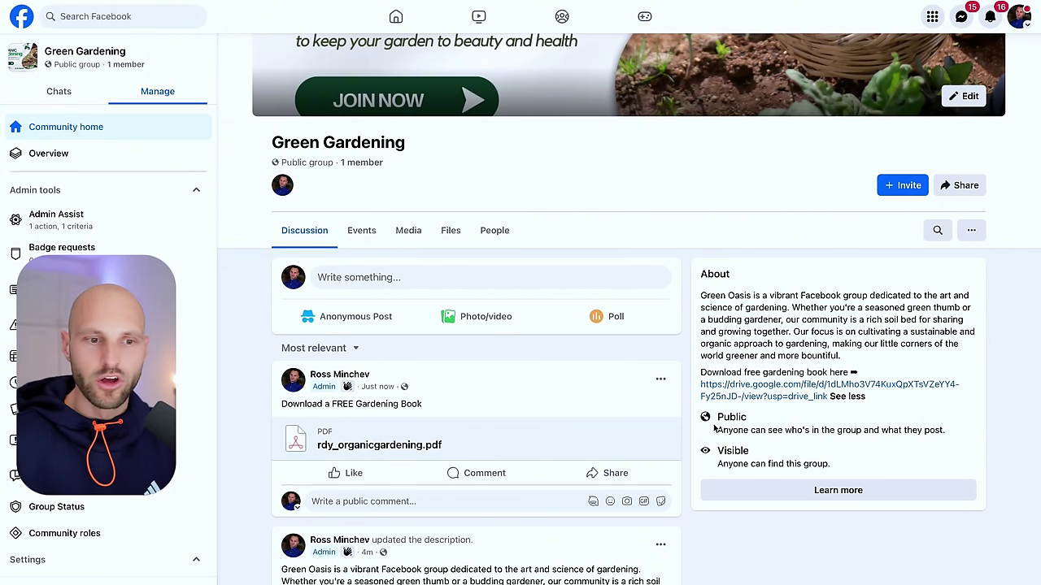
{"action": "scroll", "coordinate": [713, 428], "scroll_direction": "up", "scroll_amount": 3}
{"action": "scroll", "coordinate": [713, 427], "scroll_direction": "down", "scroll_amount": 4}
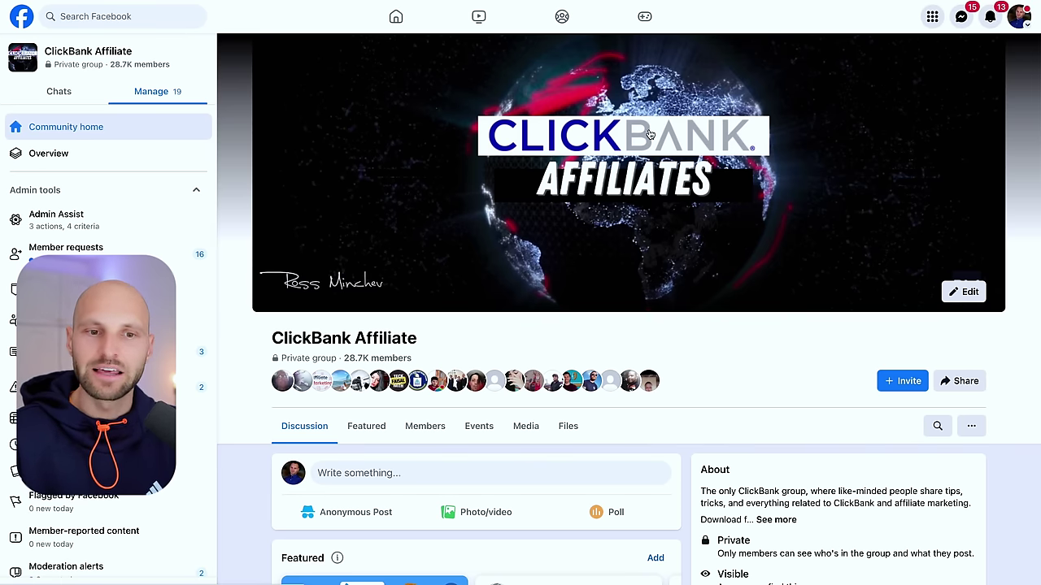
Look over the ClickBank Affiliate group's page and view the daily sales snapshot among its recent media.
{"action": "scroll", "coordinate": [651, 136], "scroll_direction": "down", "scroll_amount": 2}
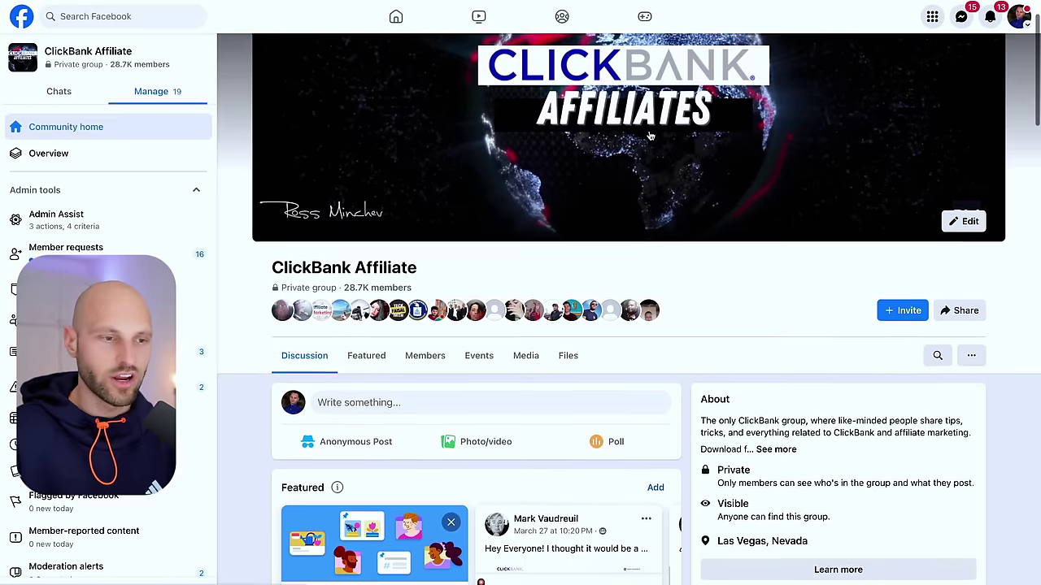
{"action": "scroll", "coordinate": [651, 136], "scroll_direction": "down", "scroll_amount": 1}
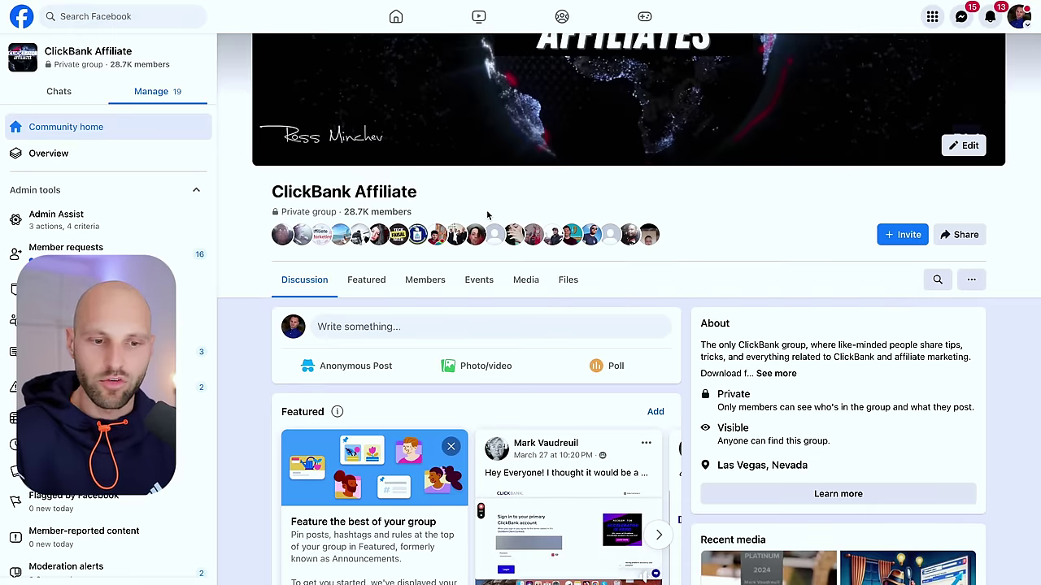
{"action": "scroll", "coordinate": [569, 244], "scroll_direction": "down", "scroll_amount": 5}
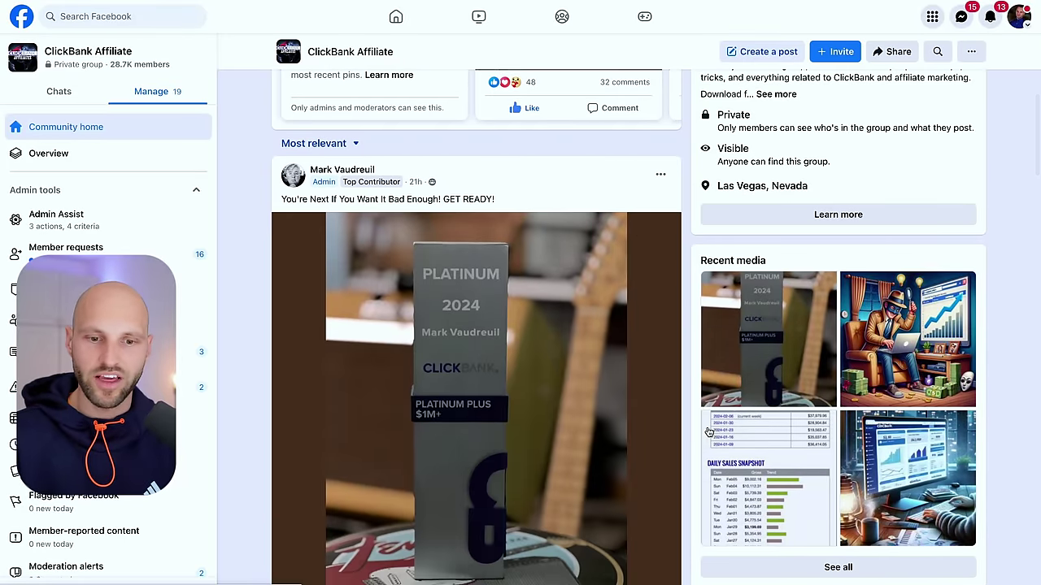
{"action": "left_click", "coordinate": [741, 455]}
{"action": "key", "text": "Escape"}
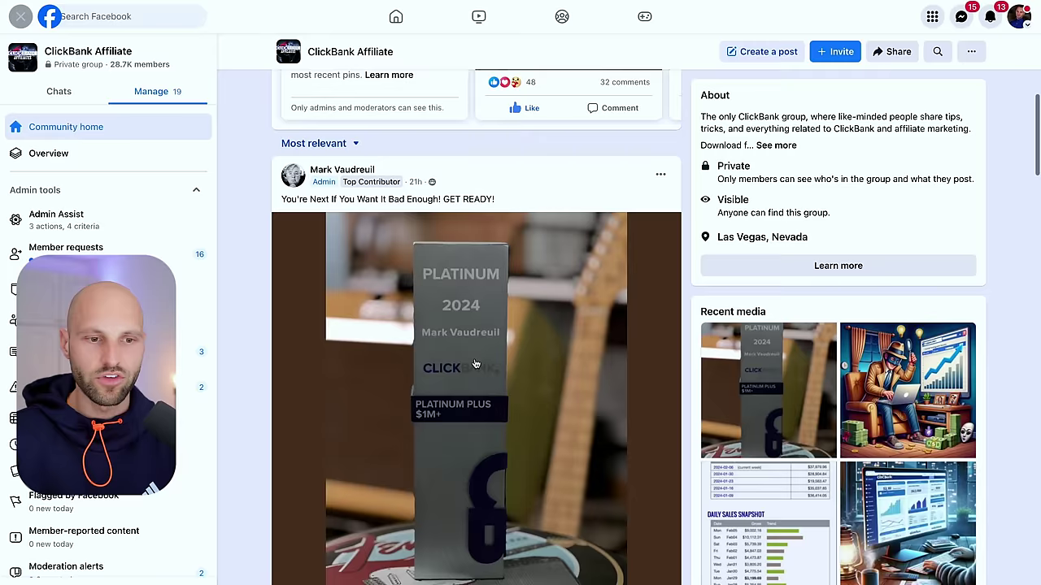
Browse the ClickBank Affiliate group's feed to examine the members' posts and their engagement.
{"action": "scroll", "coordinate": [627, 351], "scroll_direction": "down", "scroll_amount": 2}
{"action": "scroll", "coordinate": [512, 236], "scroll_direction": "down", "scroll_amount": 12}
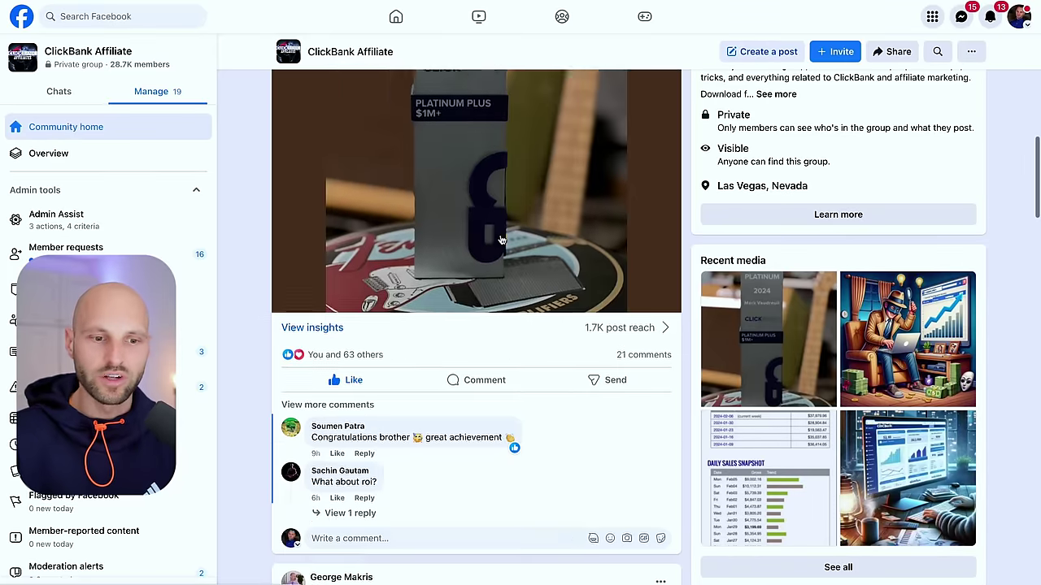
{"action": "scroll", "coordinate": [502, 239], "scroll_direction": "down", "scroll_amount": 15}
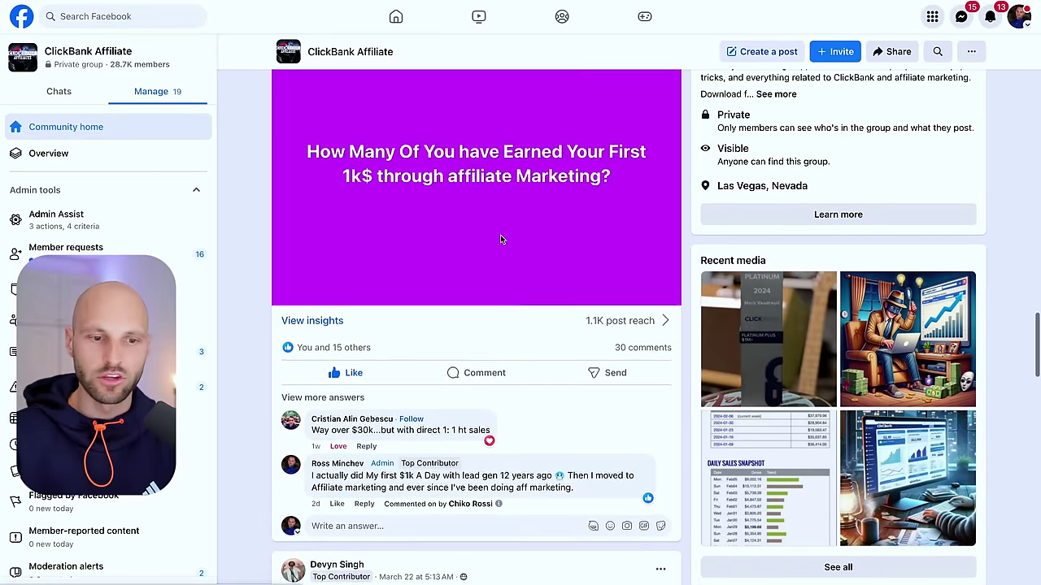
{"action": "scroll", "coordinate": [501, 238], "scroll_direction": "down", "scroll_amount": 2}
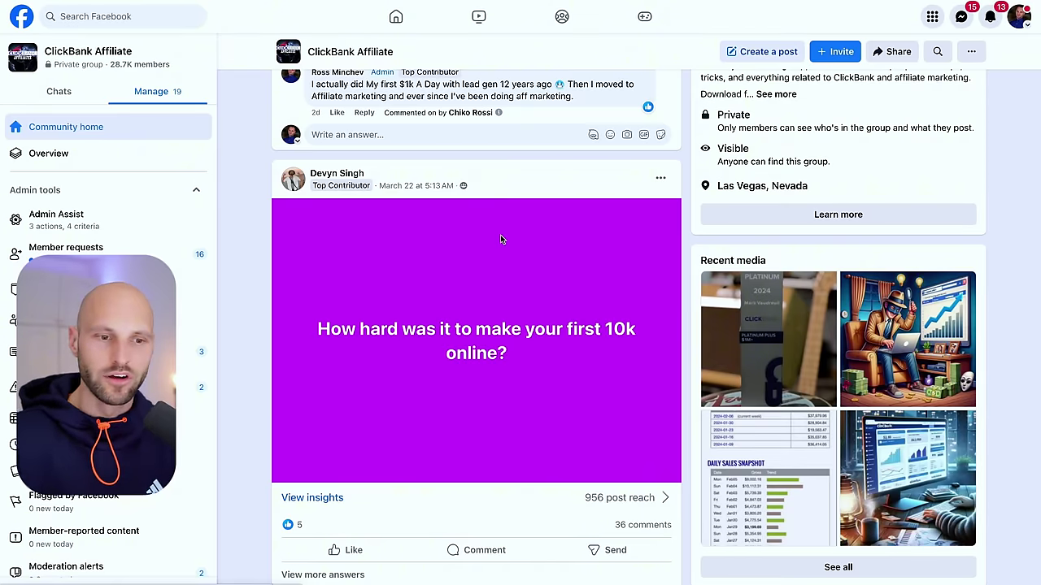
{"action": "scroll", "coordinate": [500, 236], "scroll_direction": "down", "scroll_amount": 5}
{"action": "scroll", "coordinate": [502, 240], "scroll_direction": "down", "scroll_amount": 15}
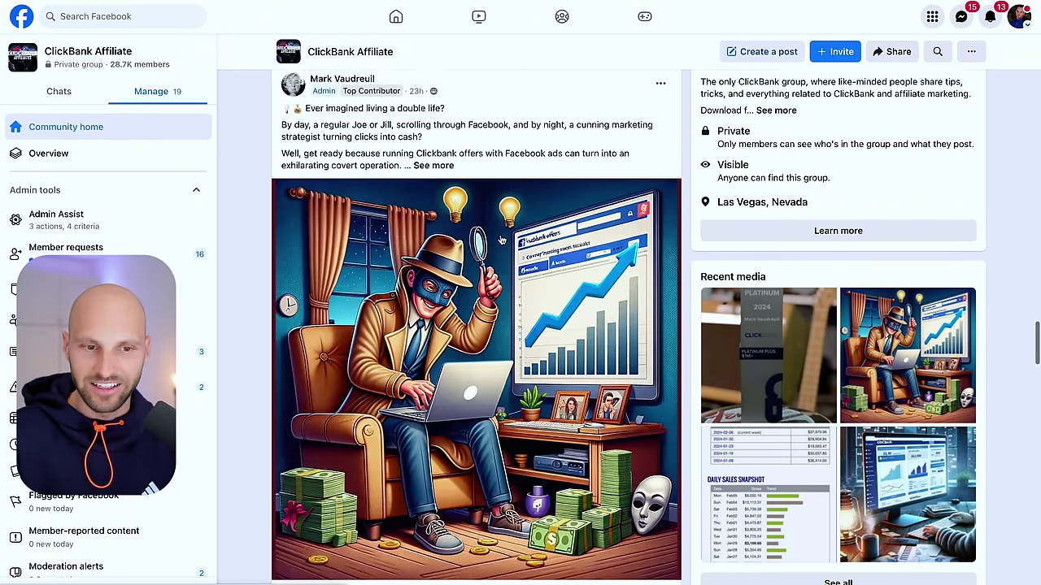
Expand the ClickBank Affiliate group's About description and highlight part of the line offering the free ClickBank guide.
{"action": "key", "text": "Home"}
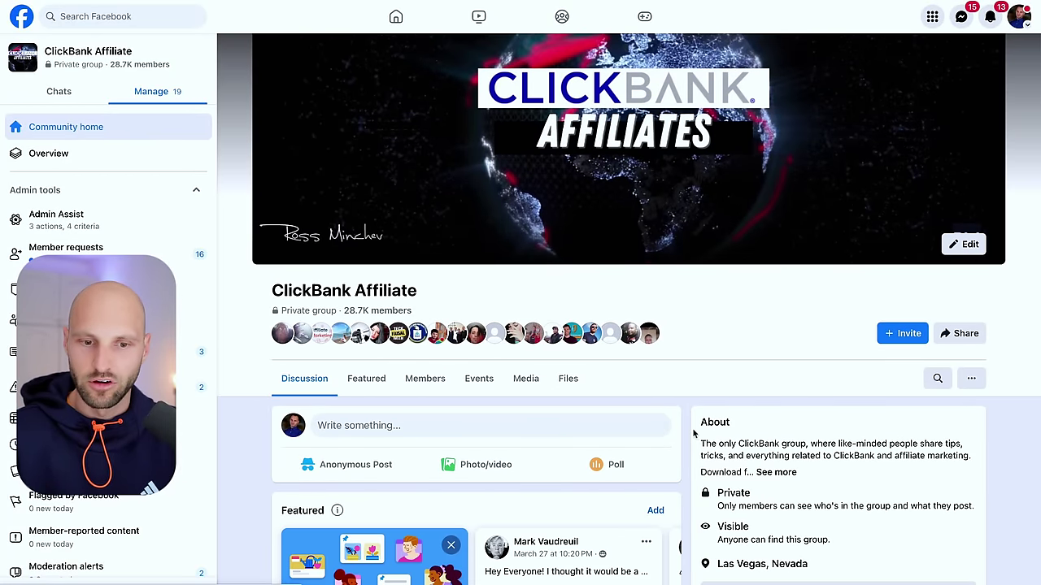
{"action": "left_click", "coordinate": [777, 472]}
{"action": "scroll", "coordinate": [776, 470], "scroll_direction": "down", "scroll_amount": 1}
{"action": "scroll", "coordinate": [777, 440], "scroll_direction": "down", "scroll_amount": 1}
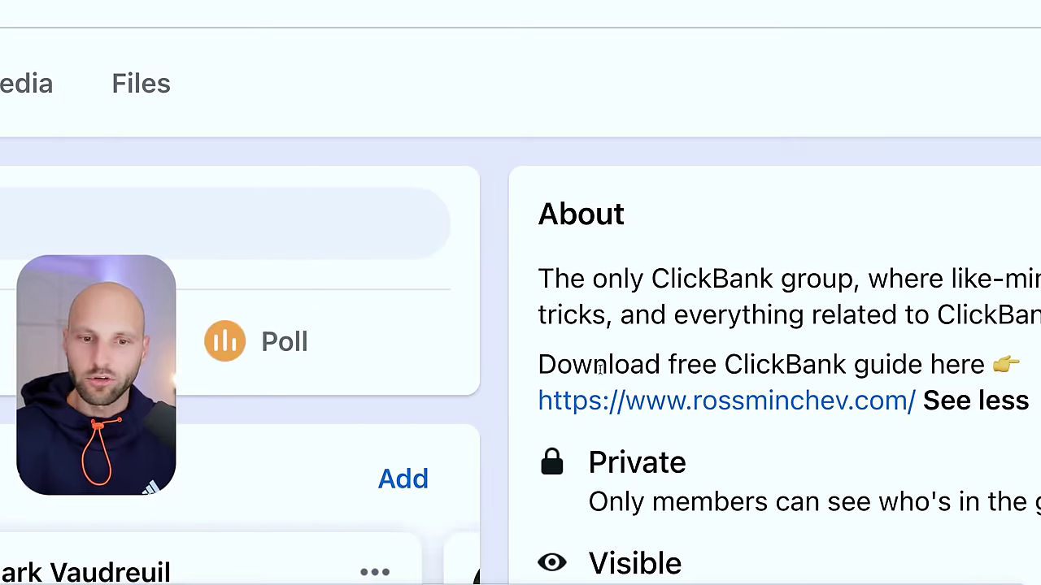
{"action": "left_click_drag", "start_coordinate": [593, 370], "coordinate": [852, 370]}
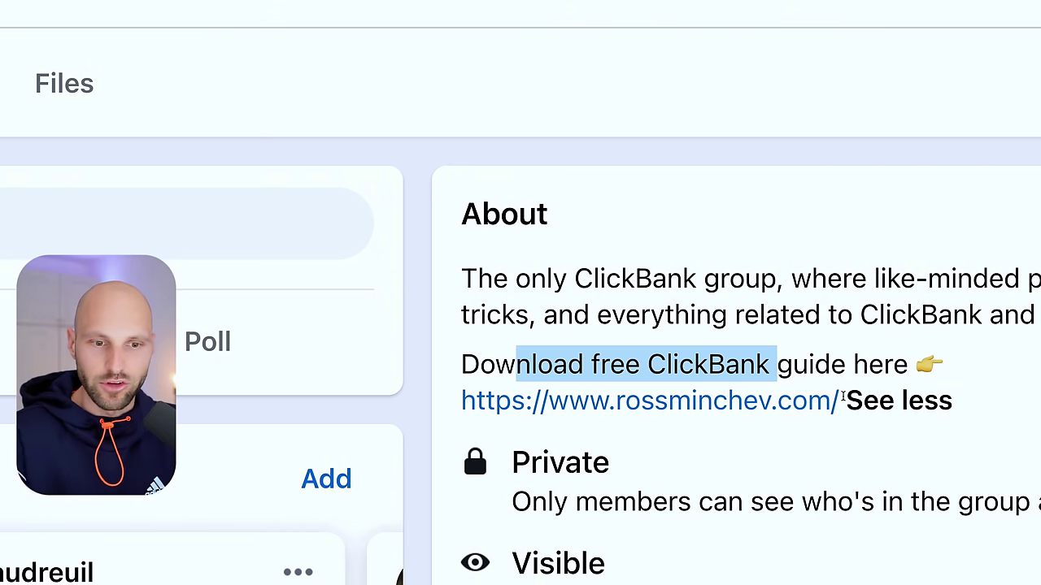
Follow the free ClickBank guide link in the description and look over the e-book's e-mail sign-up page.
{"action": "left_click", "coordinate": [672, 406]}
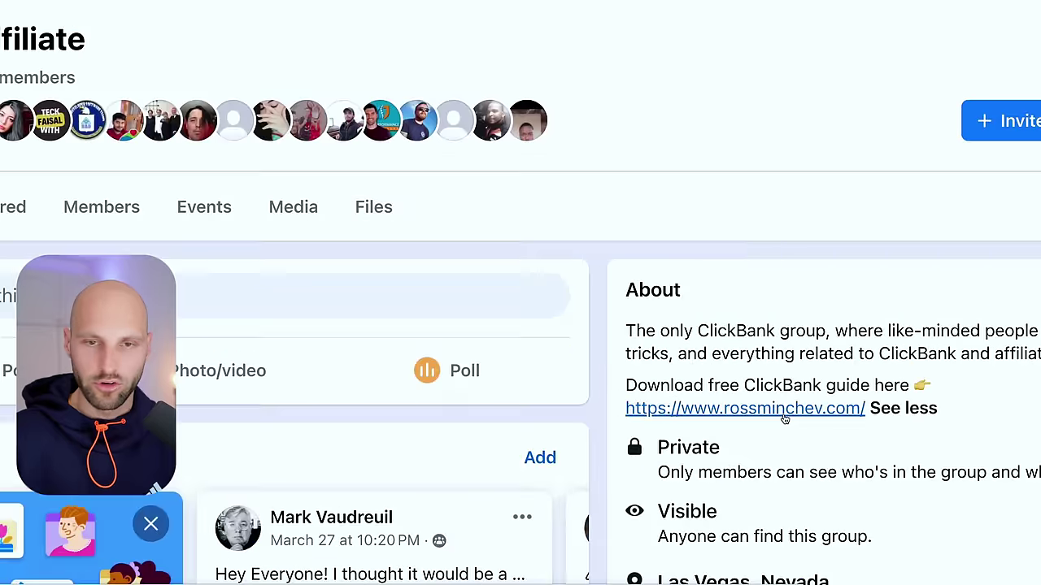
{"action": "left_click", "coordinate": [747, 409]}
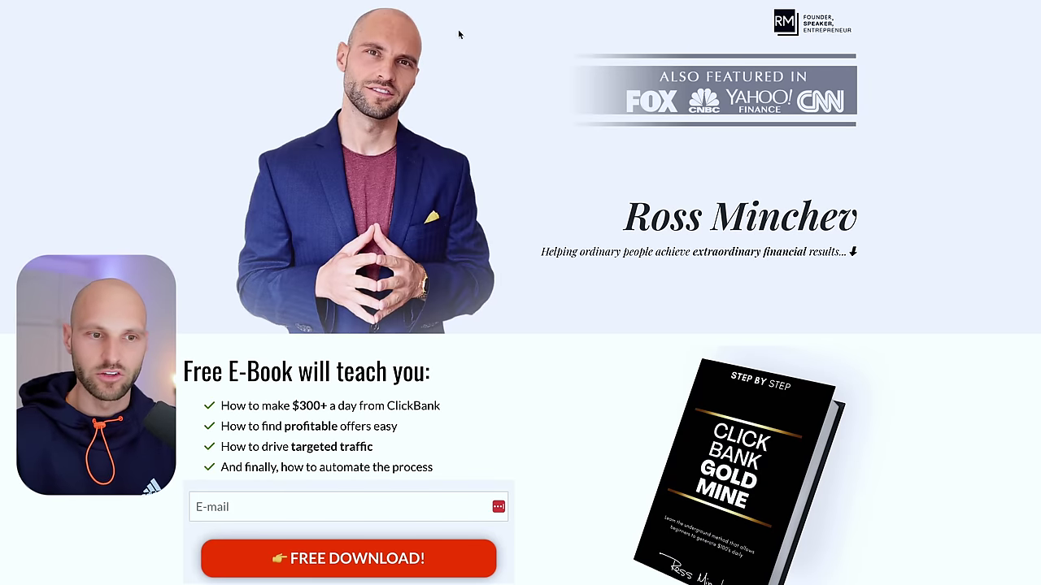
{"action": "scroll", "coordinate": [558, 393], "scroll_direction": "down", "scroll_amount": 2}
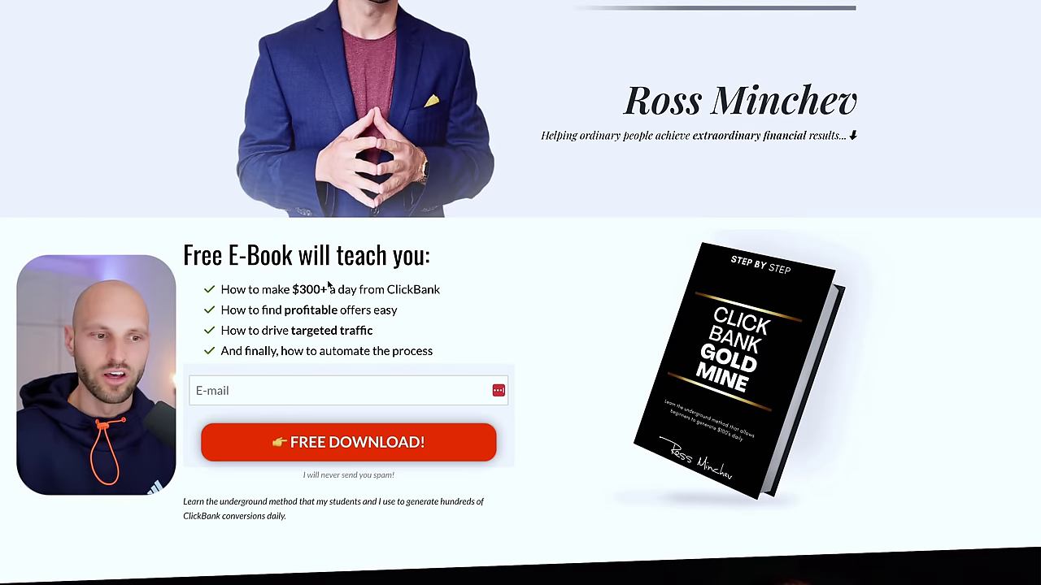
Highlight the sign-up page's heading "Free E-Book will teach you:" and its four benefit points one after another.
{"action": "left_click_drag", "start_coordinate": [182, 255], "coordinate": [454, 274]}
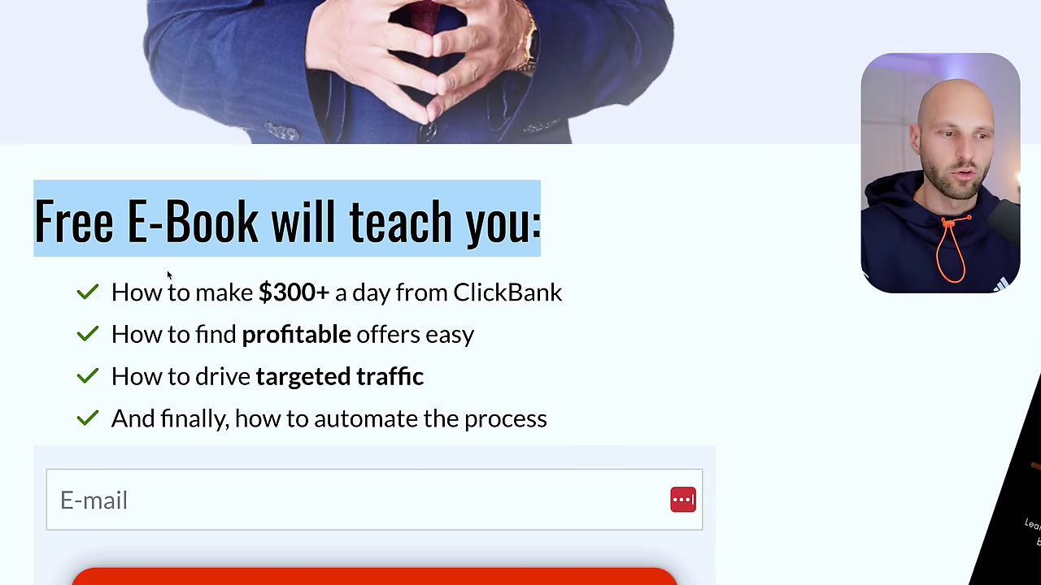
{"action": "left_click_drag", "start_coordinate": [236, 285], "coordinate": [327, 283]}
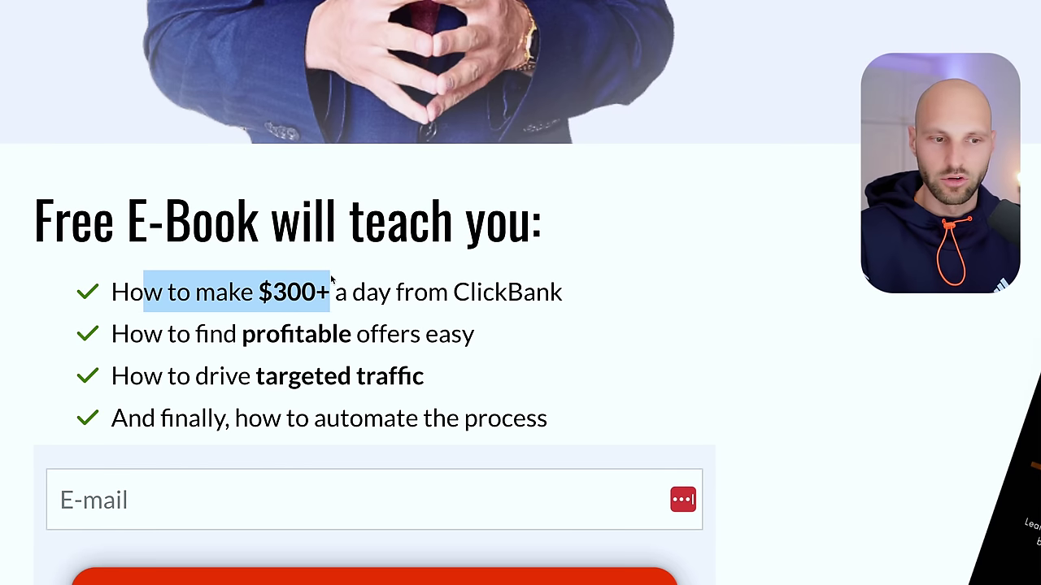
{"action": "left_click_drag", "start_coordinate": [111, 327], "coordinate": [372, 341]}
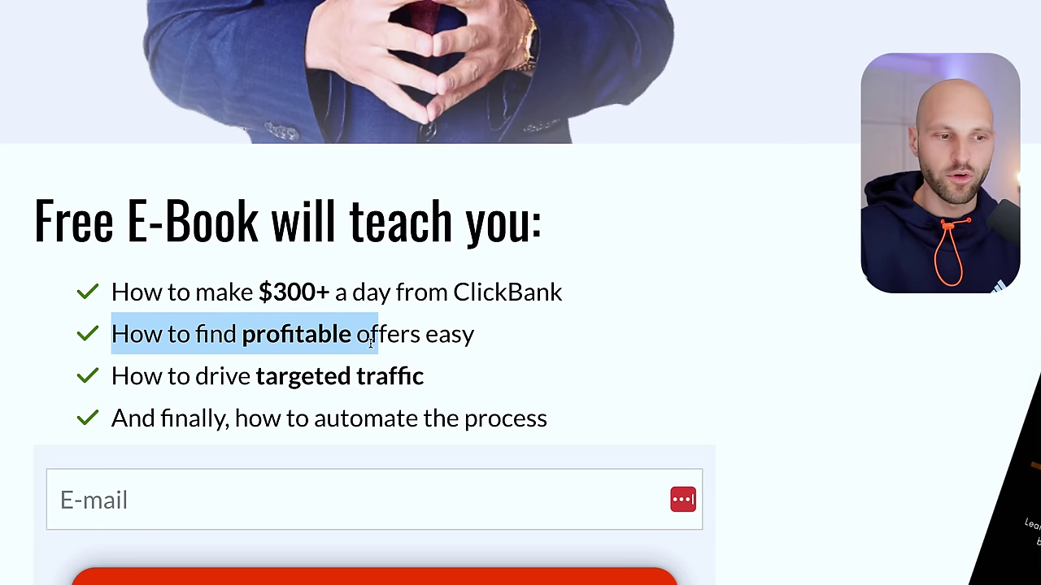
{"action": "left_click_drag", "start_coordinate": [164, 379], "coordinate": [424, 379]}
{"action": "left_click_drag", "start_coordinate": [160, 418], "coordinate": [533, 431]}
{"action": "left_click", "coordinate": [533, 431]}
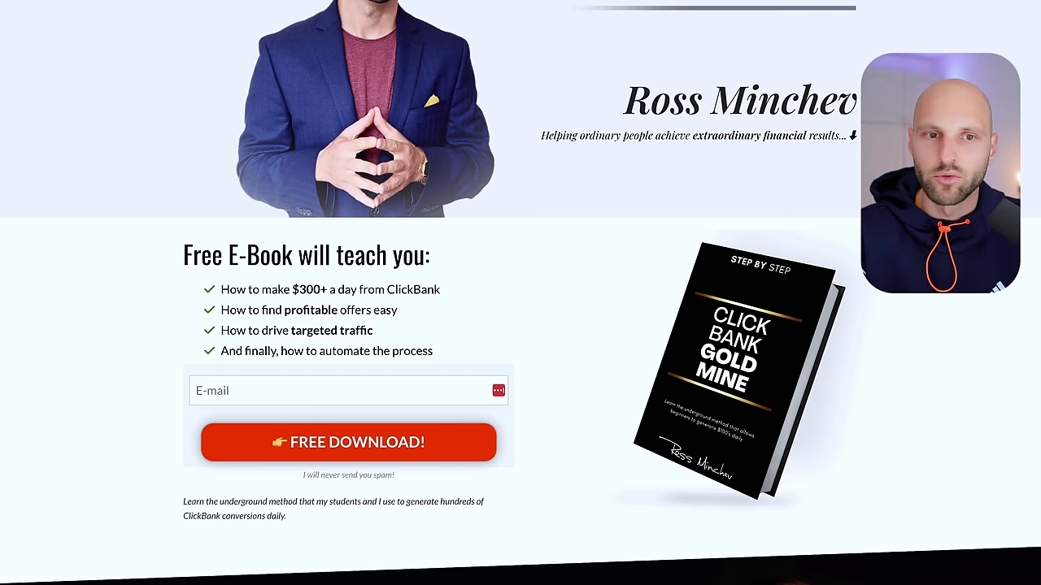
Look back at the IDplr search results for "gardening" and return to the free e-book's sign-up page.
{"action": "left_click", "coordinate": [553, 2]}
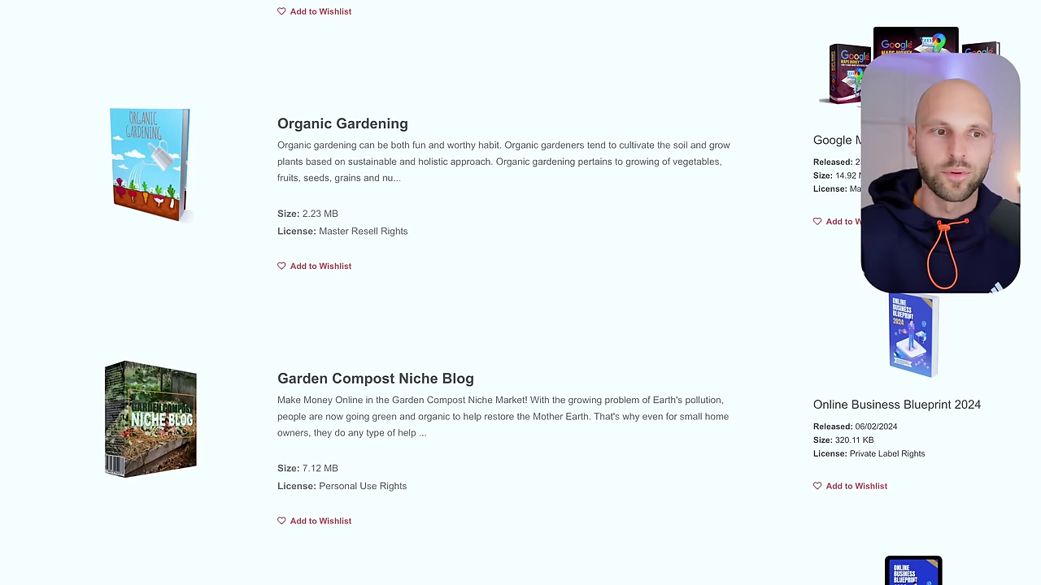
{"action": "scroll", "coordinate": [326, 130], "scroll_direction": "up", "scroll_amount": 10}
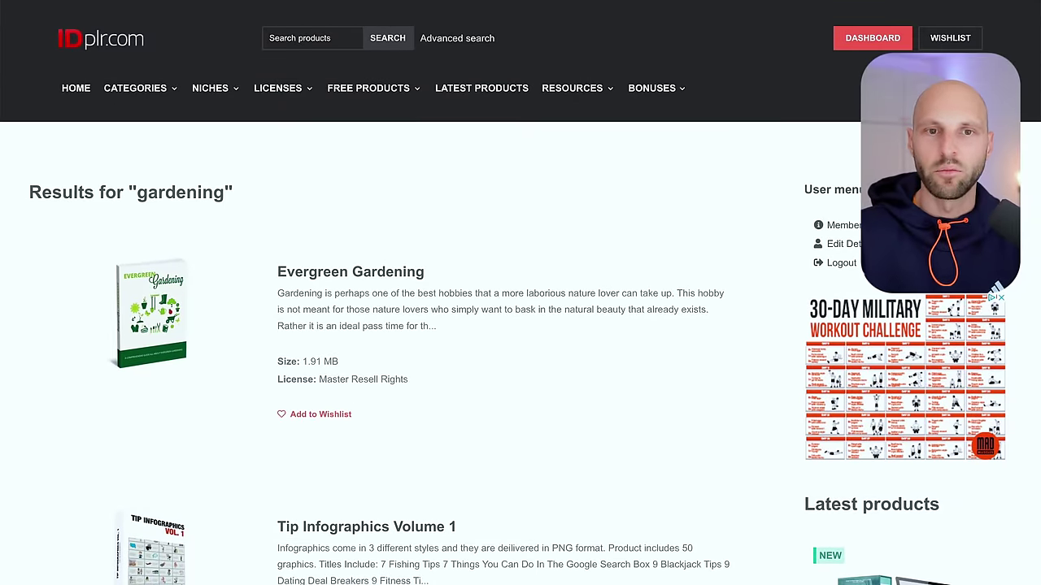
{"action": "left_click", "coordinate": [813, 2]}
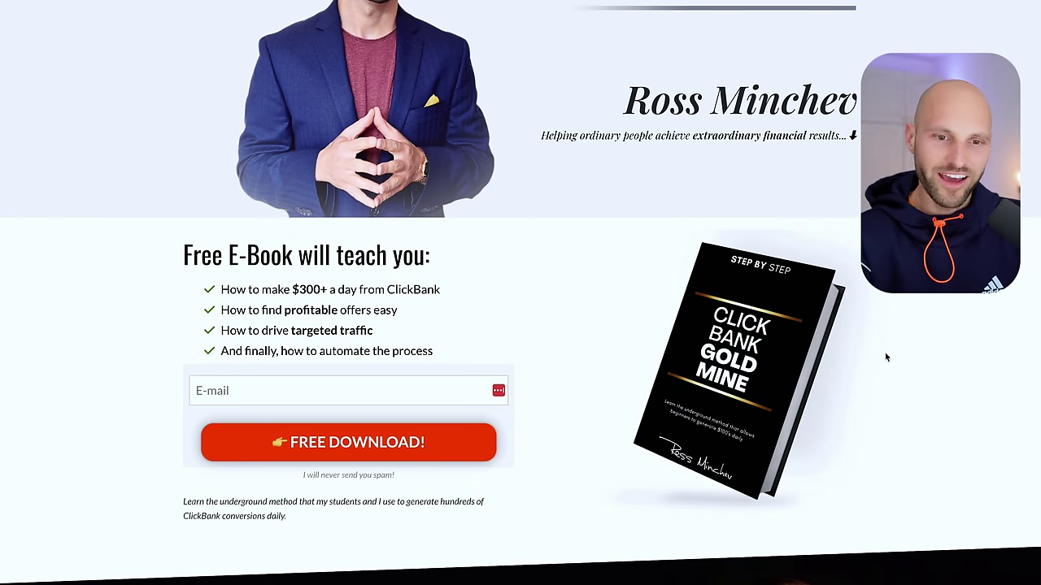
{"action": "scroll", "coordinate": [637, 325], "scroll_direction": "down", "scroll_amount": 1}
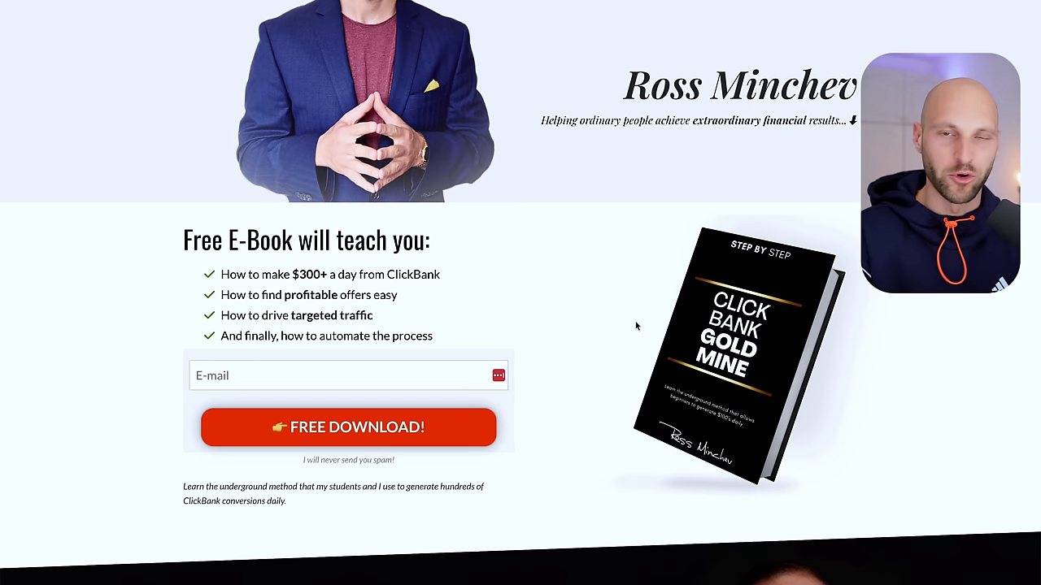
Review the Green Gardening group's page with its free gardening book post and description.
{"action": "scroll", "coordinate": [636, 325], "scroll_direction": "up", "scroll_amount": 2}
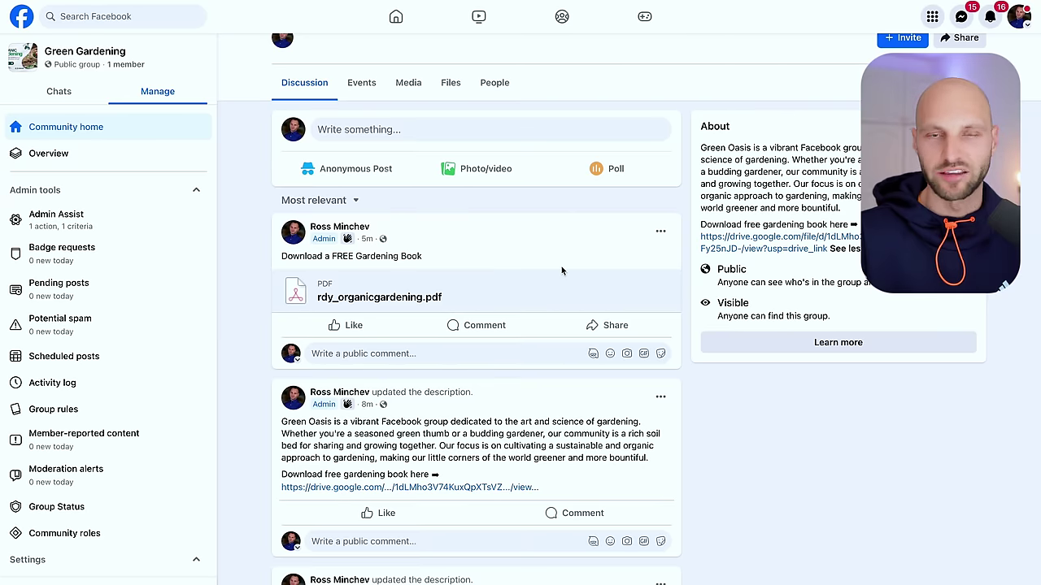
{"action": "scroll", "coordinate": [561, 266], "scroll_direction": "up", "scroll_amount": 4}
{"action": "scroll", "coordinate": [561, 268], "scroll_direction": "down", "scroll_amount": 1}
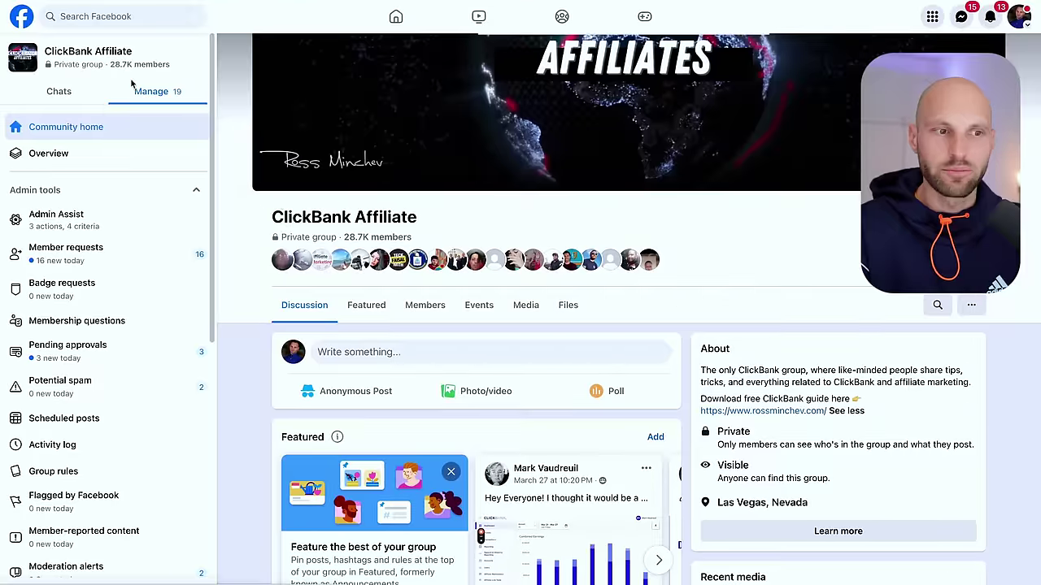
Highlight the ClickBank Affiliate group's name below its cover image and look over the group's header.
{"action": "scroll", "coordinate": [290, 349], "scroll_direction": "up", "scroll_amount": 2}
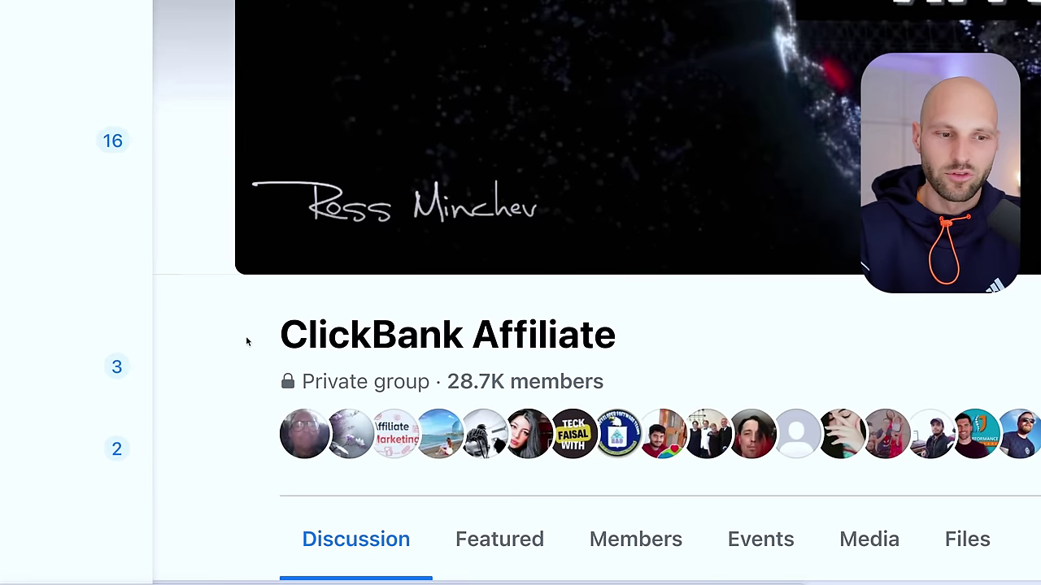
{"action": "left_click_drag", "start_coordinate": [247, 341], "coordinate": [632, 339]}
{"action": "left_click", "coordinate": [671, 337]}
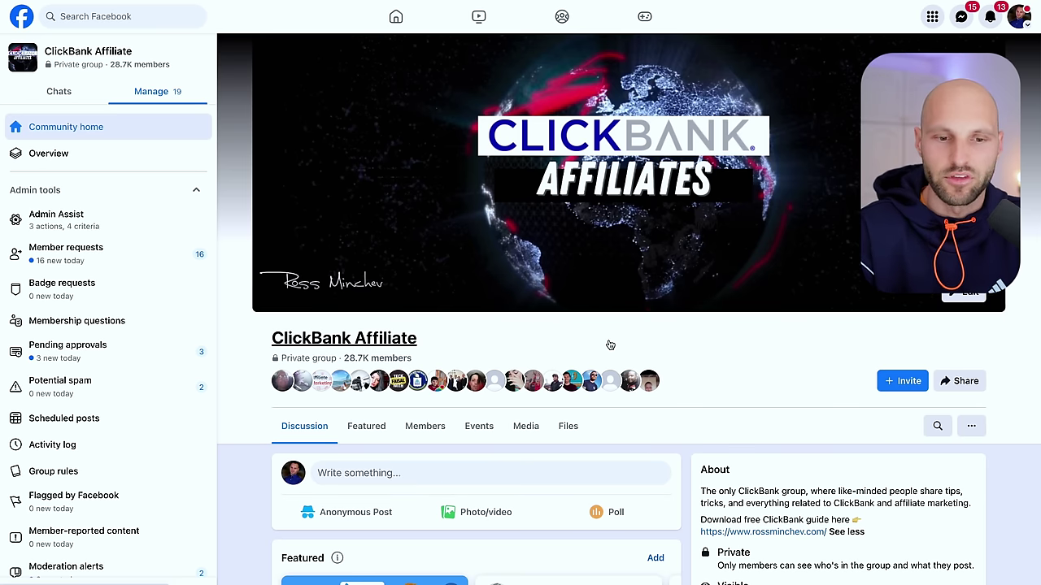
{"action": "scroll", "coordinate": [604, 347], "scroll_direction": "down", "scroll_amount": 1}
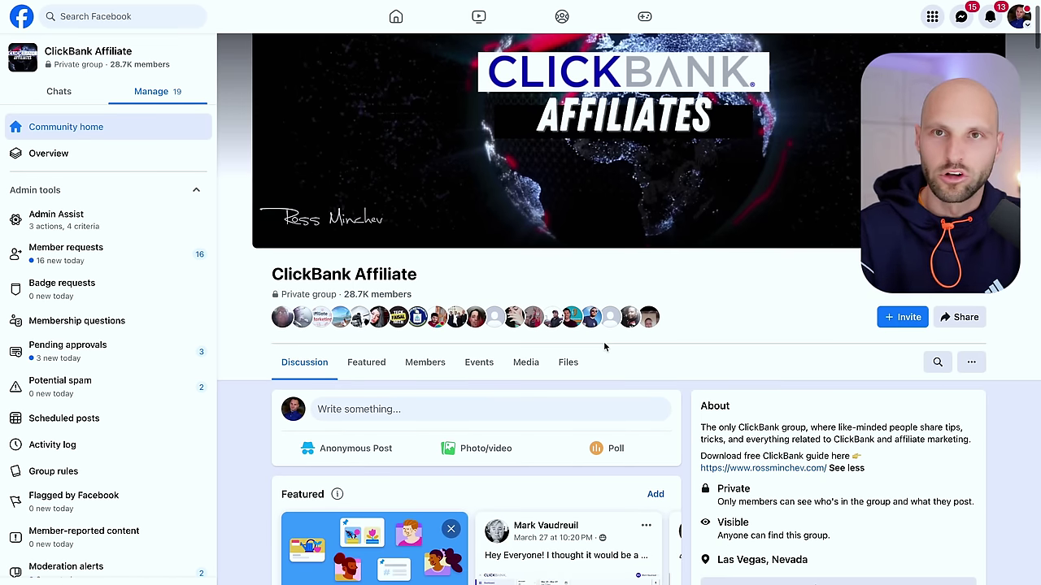